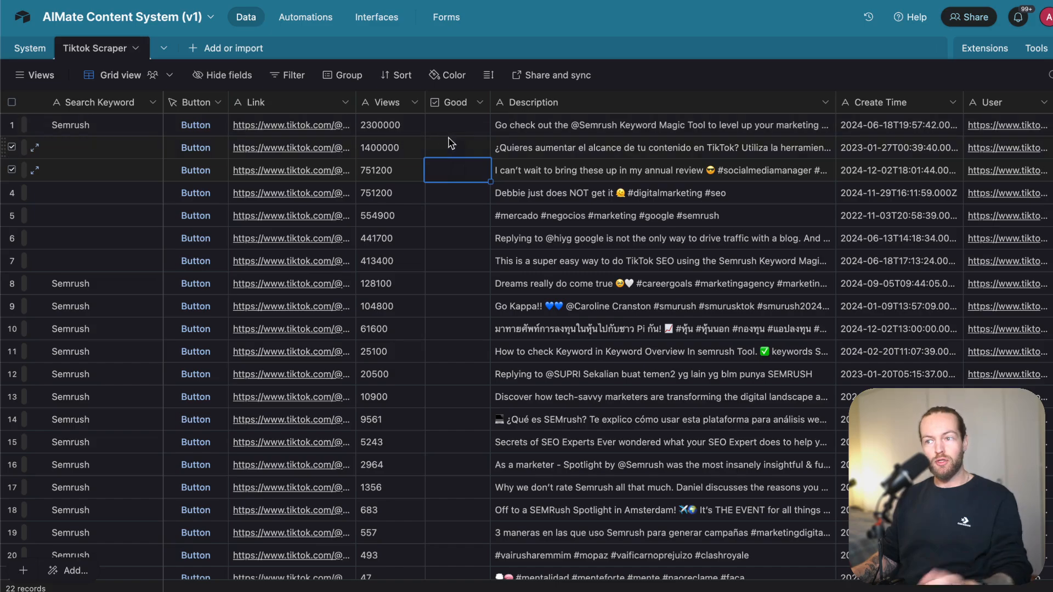
- Read the full text of the first record's Transcript field in the Tiktok Scraper table
scroll(610, 149, "right", 3)
scroll(609, 149, "right", 10)
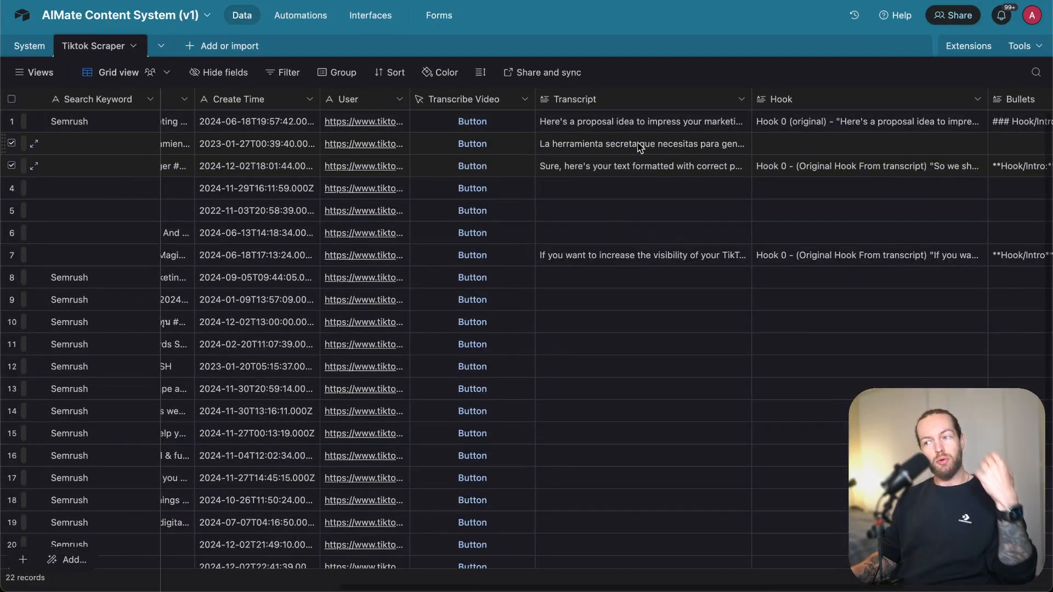
scroll(638, 146, "right", 2)
scroll(593, 143, "right", 2)
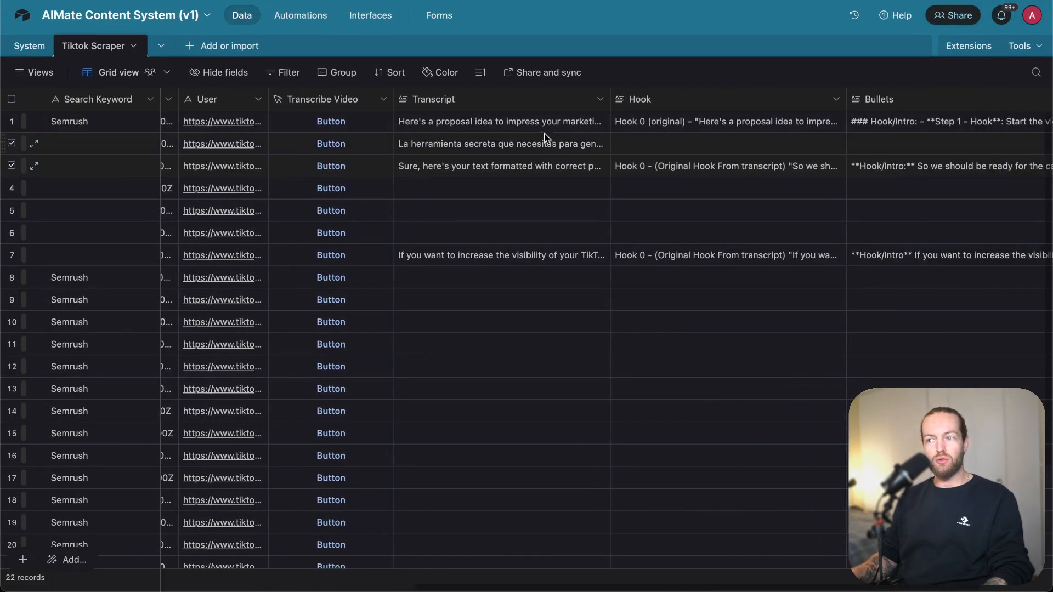
left_click(535, 123)
scroll(531, 128, "down", 5)
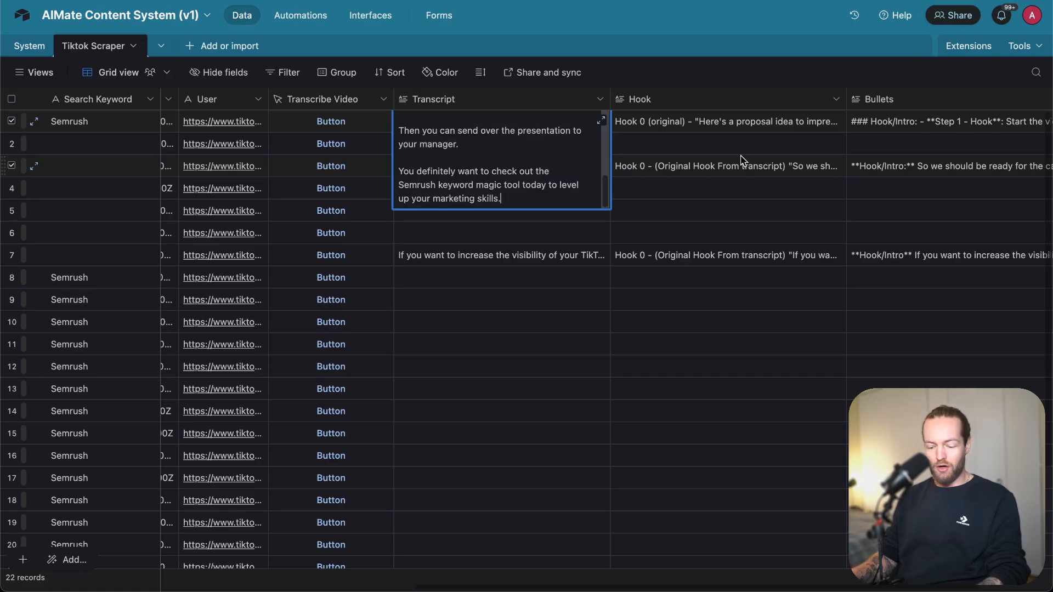
left_click(742, 159)
left_click(506, 135)
left_click(513, 137)
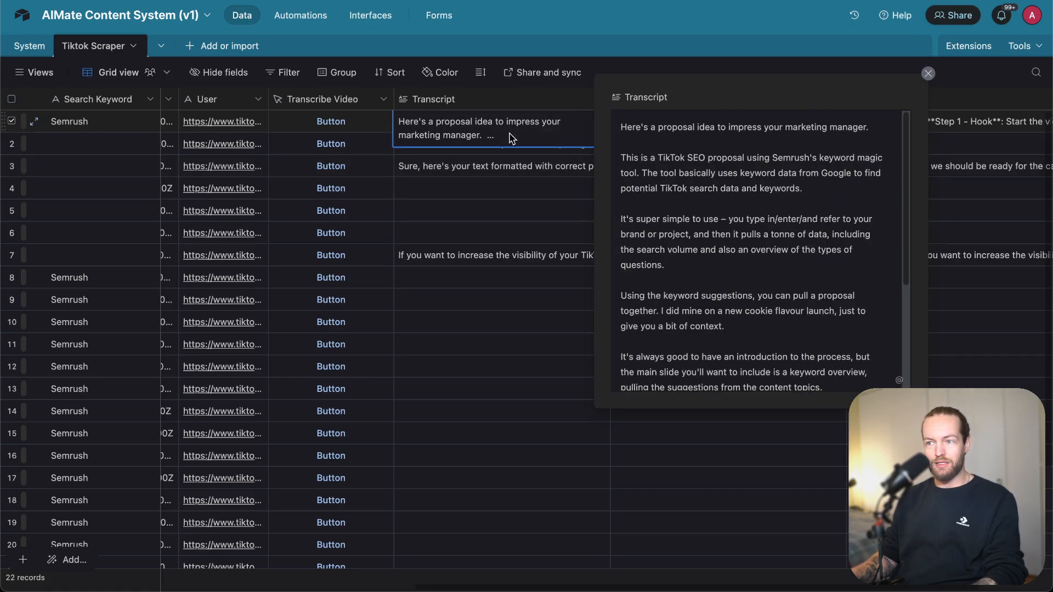
scroll(767, 265, "down", 5)
left_click(600, 210)
- Read the hook variations in the first record's Hook field
scroll(526, 213, "right", 2)
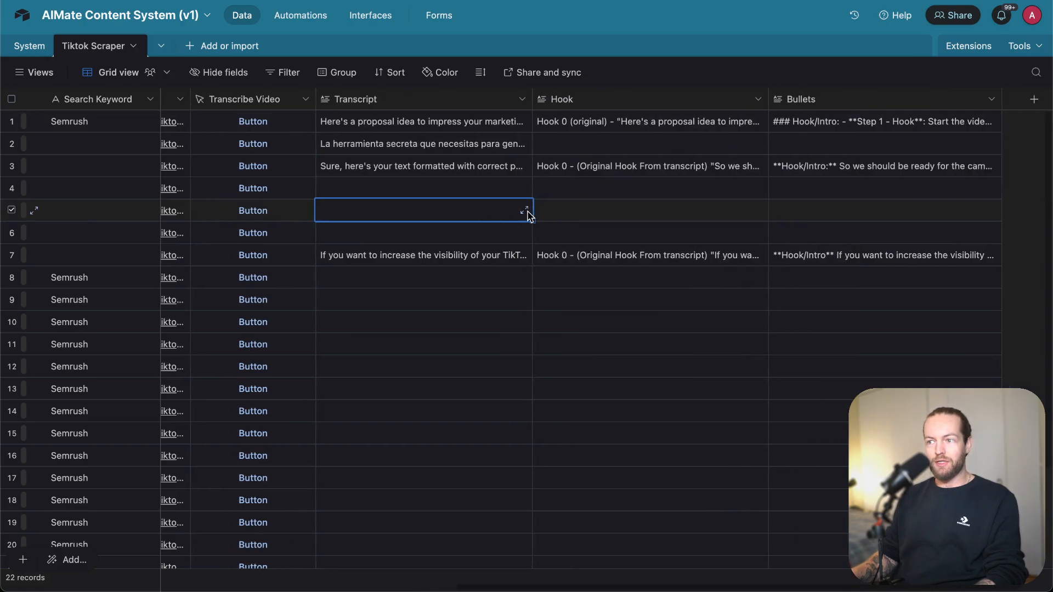
left_click(634, 130)
left_click(634, 131)
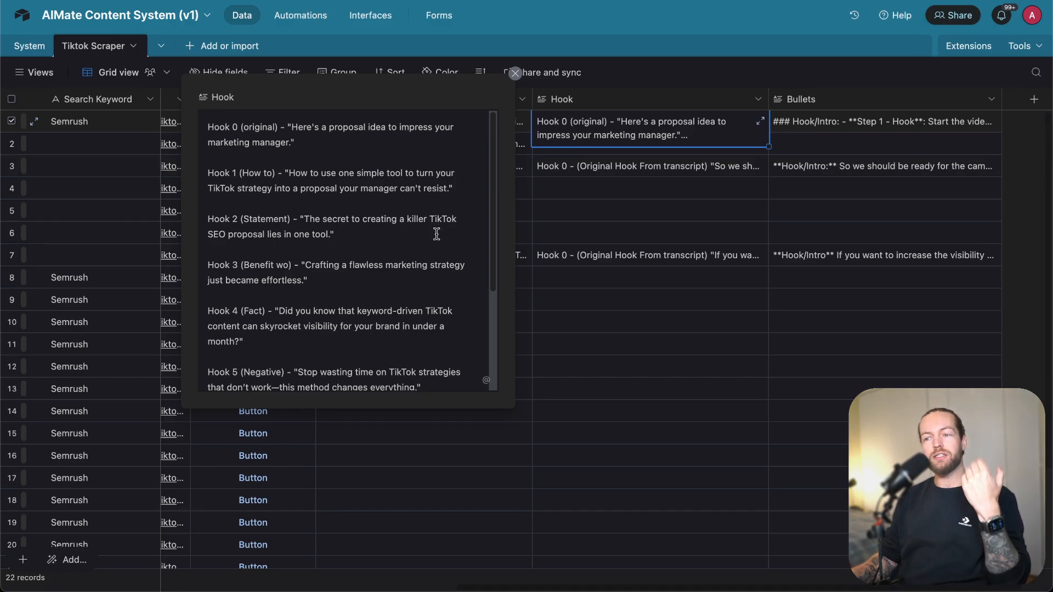
scroll(437, 234, "down", 3)
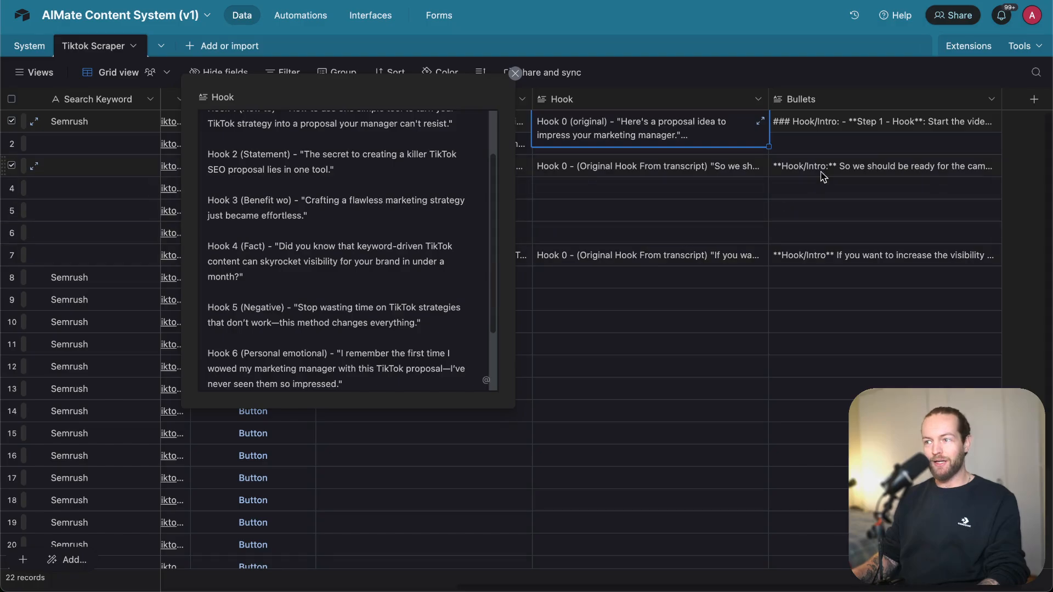
- Read the step-by-step outline in the first record's Bullets field and close it
left_click(874, 121)
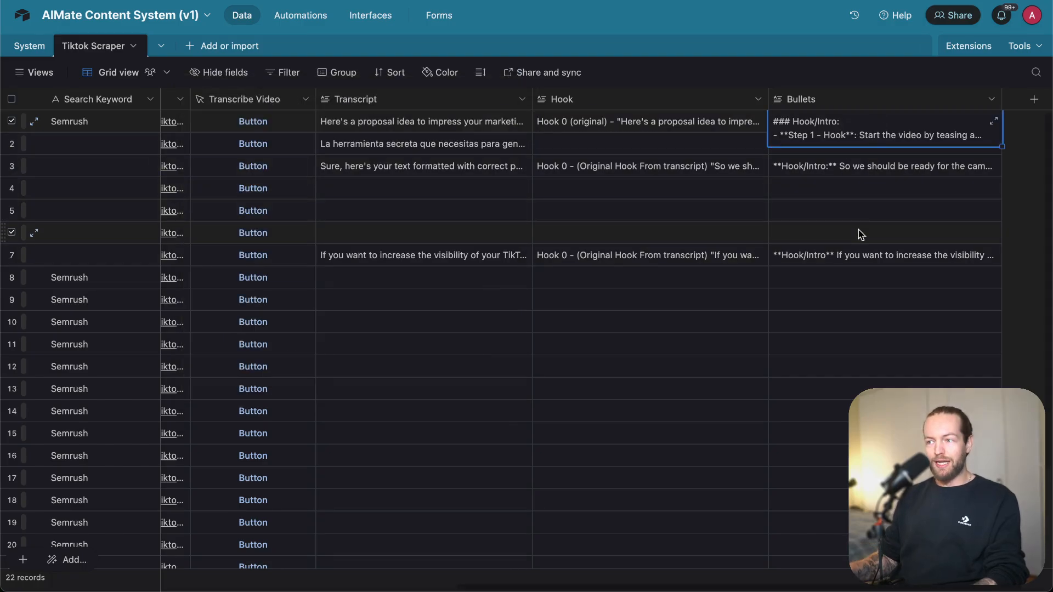
key("Return")
scroll(646, 305, "down", 8)
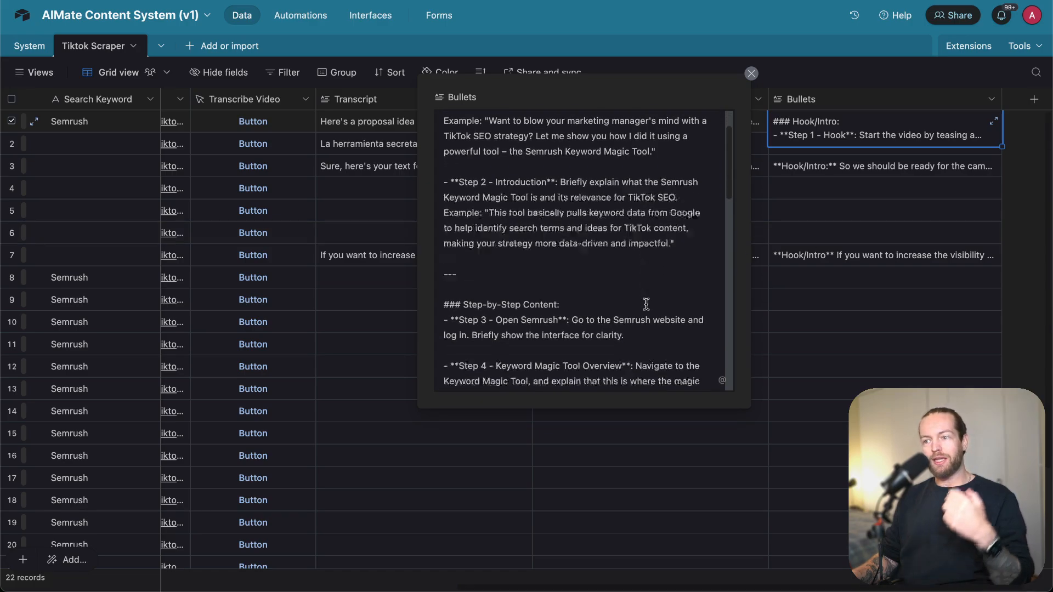
scroll(646, 305, "down", 8)
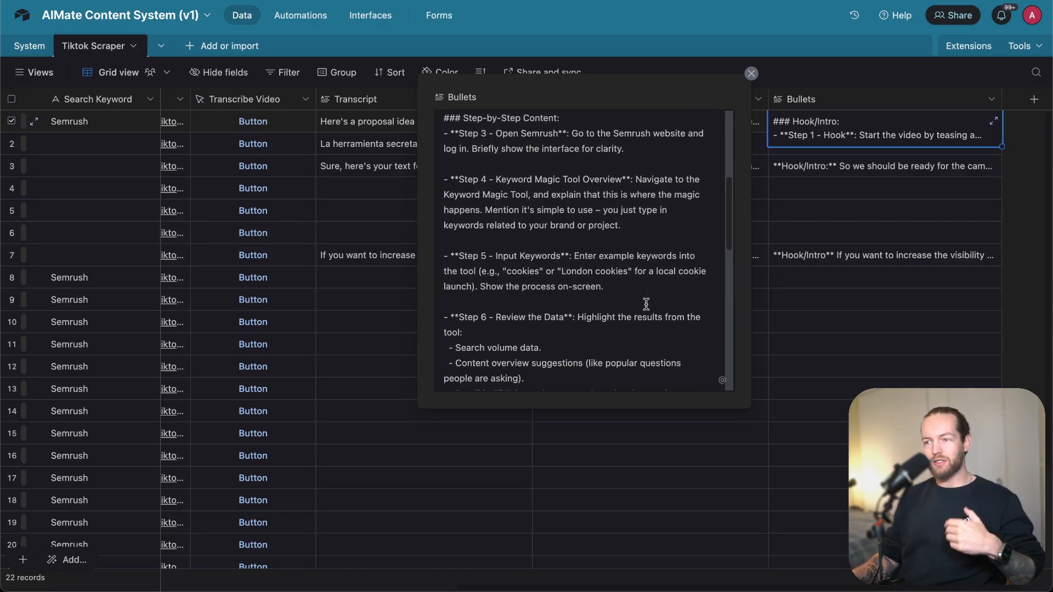
scroll(646, 305, "down", 12)
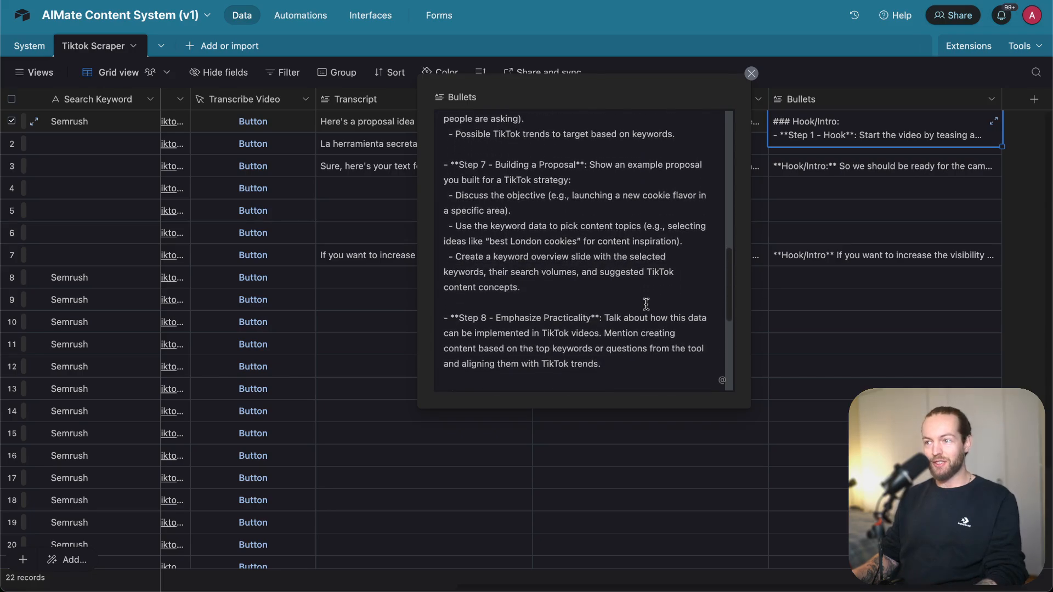
left_click(752, 75)
scroll(575, 274, "left", 15)
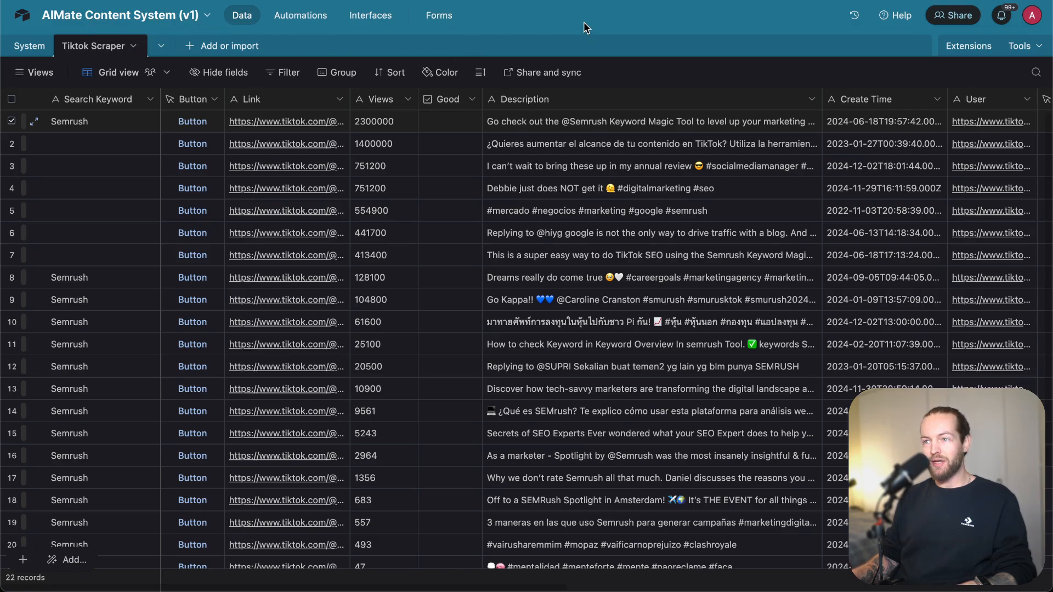
- Open the Air1 - Tiktok Scraper scenario in Make in its editor and return to the Airtable base
left_click(384, 1)
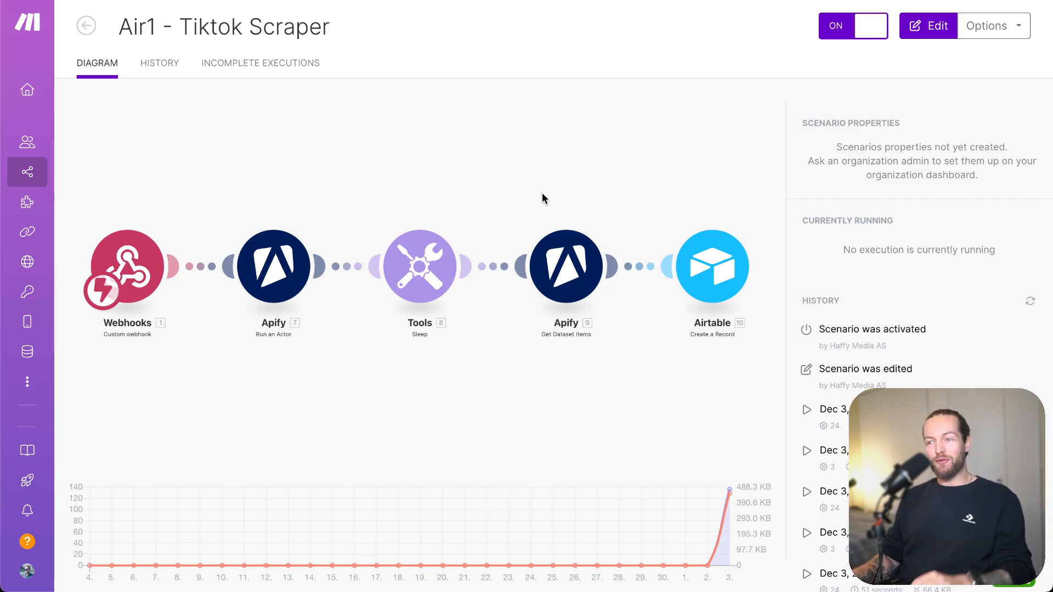
left_click(528, 186)
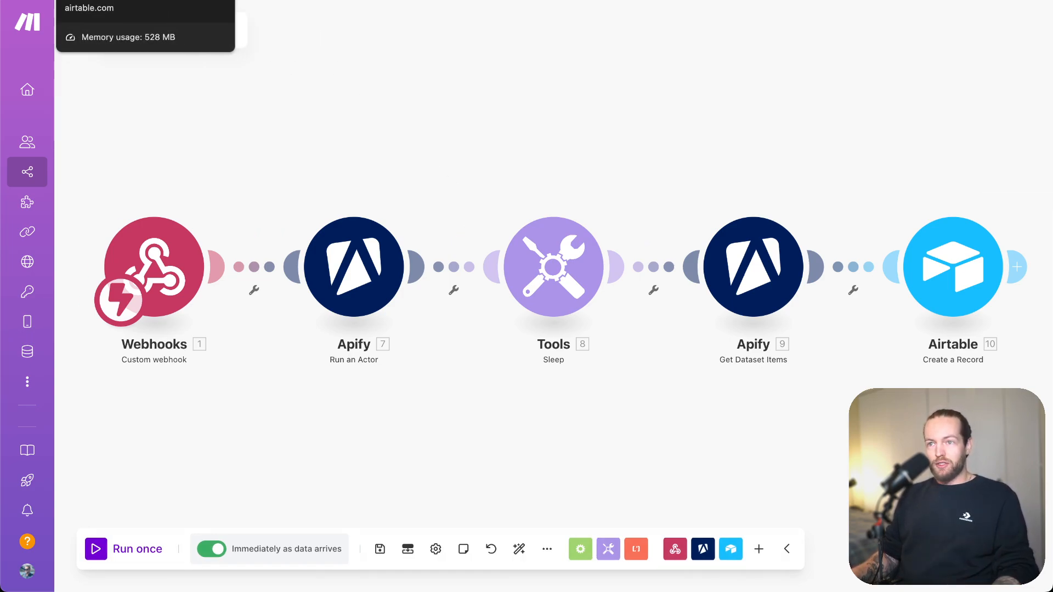
left_click(99, 0)
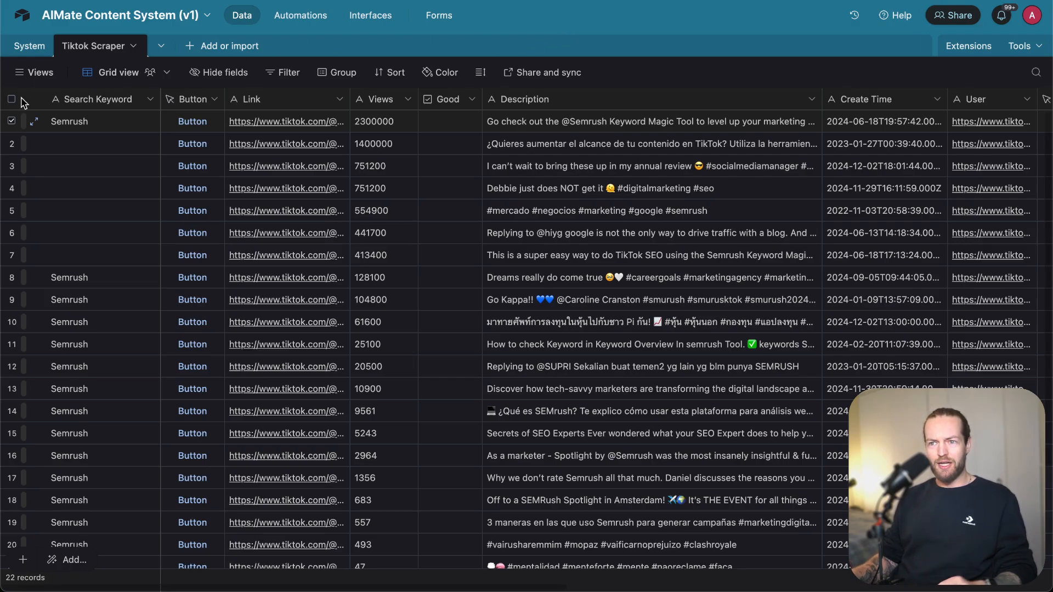
- Review the Tiktok Scraper table's columns and check the module chain of the Make scenario
left_click(12, 144)
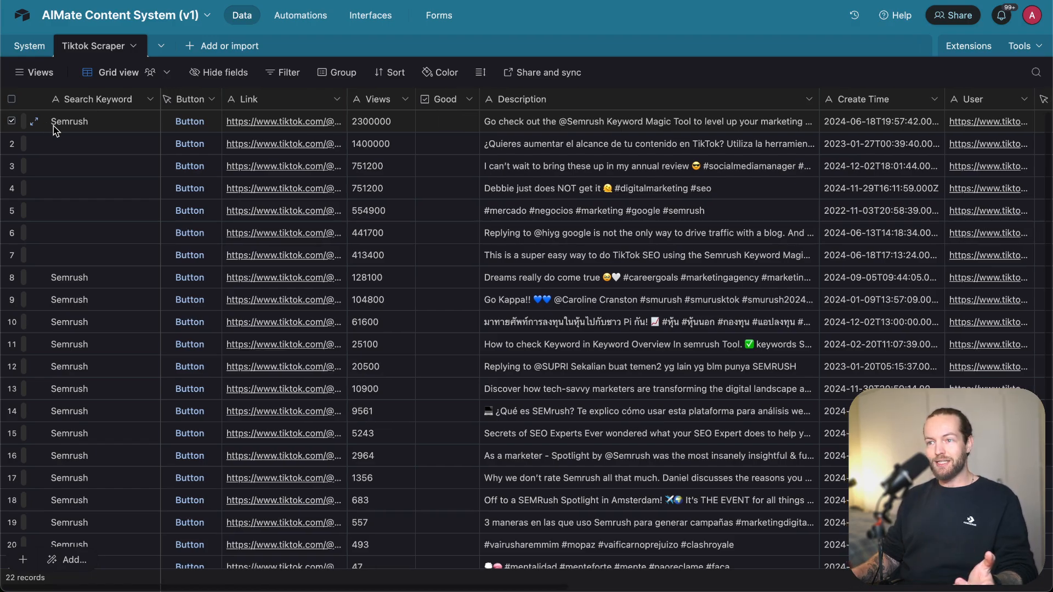
scroll(54, 130, "right", 10)
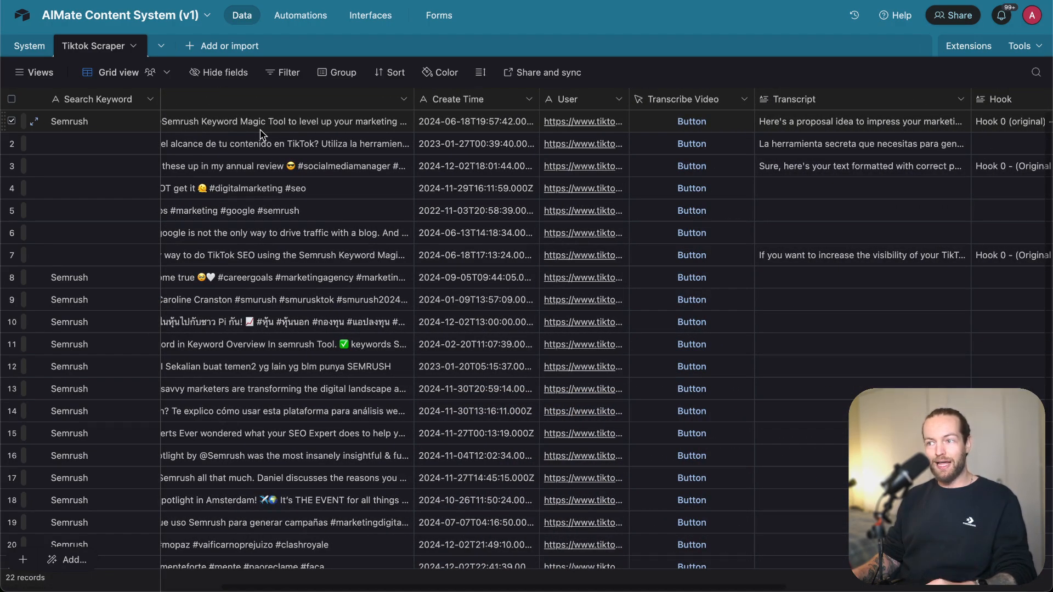
scroll(261, 135, "right", 5)
scroll(261, 134, "left", 15)
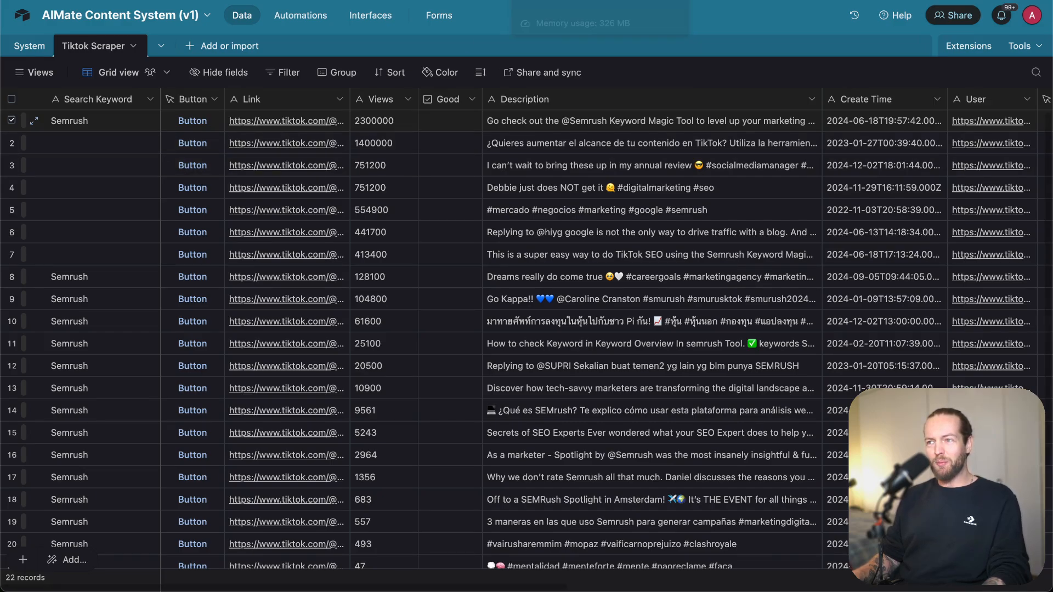
left_click(735, 1)
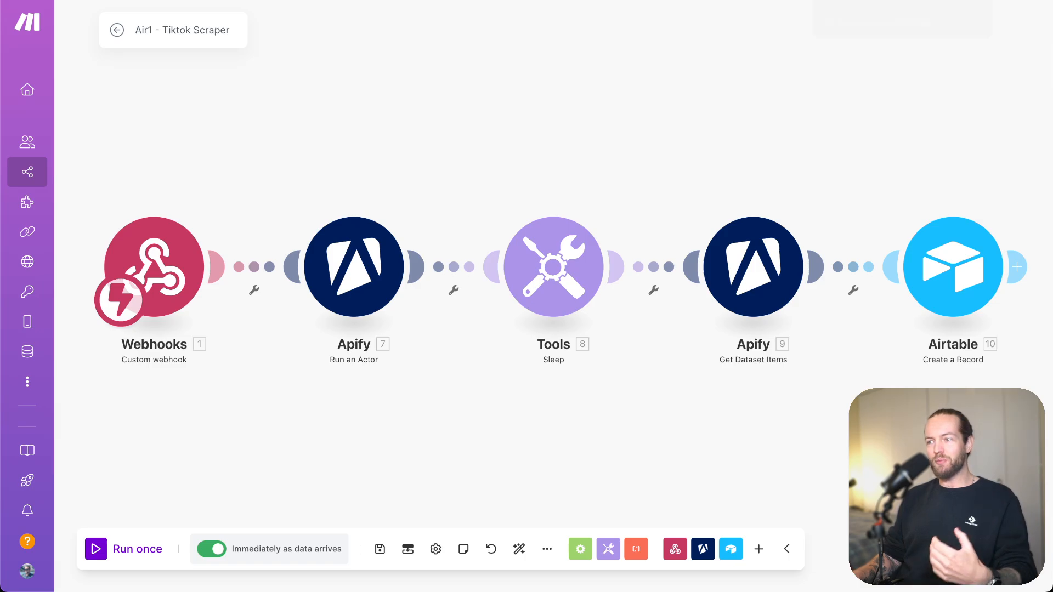
left_click(856, 1)
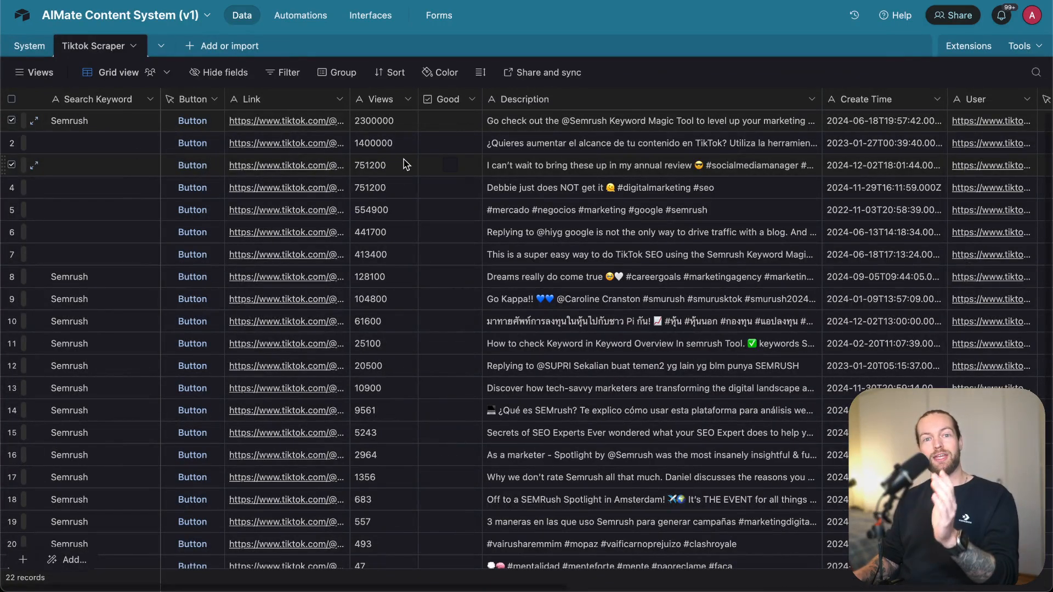
- Examine the Transcribe Video, Transcript, Hook and Bullets columns across the Tiktok Scraper records
scroll(404, 164, "right", 10)
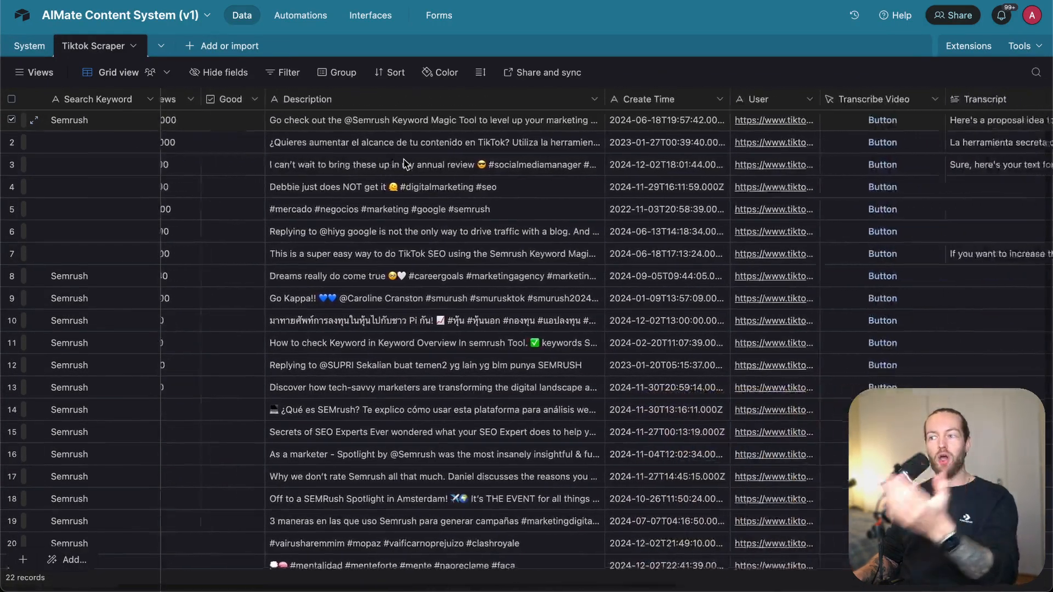
scroll(404, 164, "right", 3)
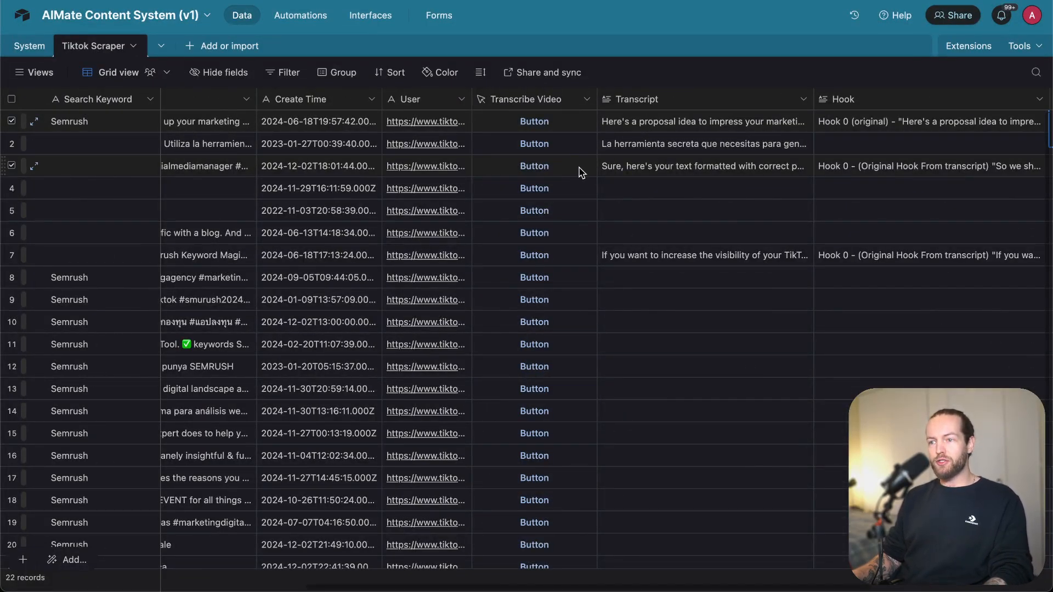
scroll(581, 172, "left", 10)
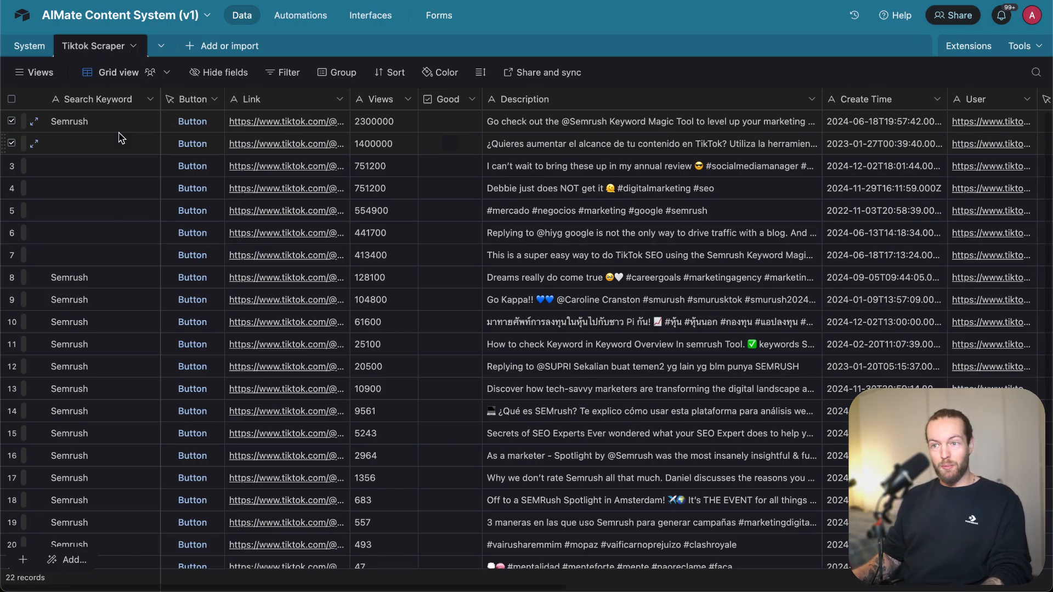
left_click(97, 144)
scroll(700, 233, "right", 2)
scroll(701, 233, "right", 10)
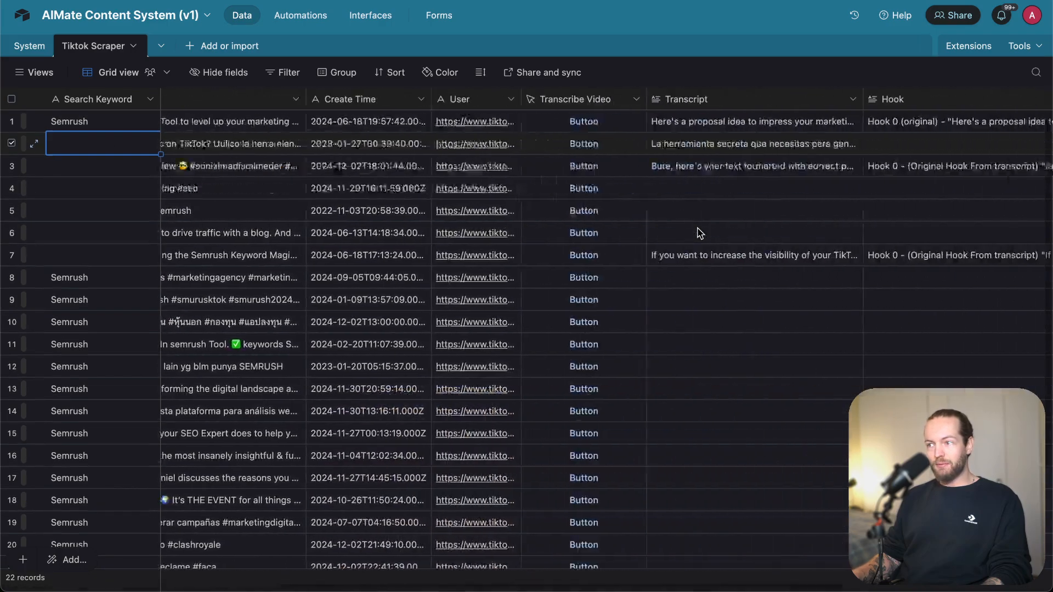
scroll(537, 198, "left", 3)
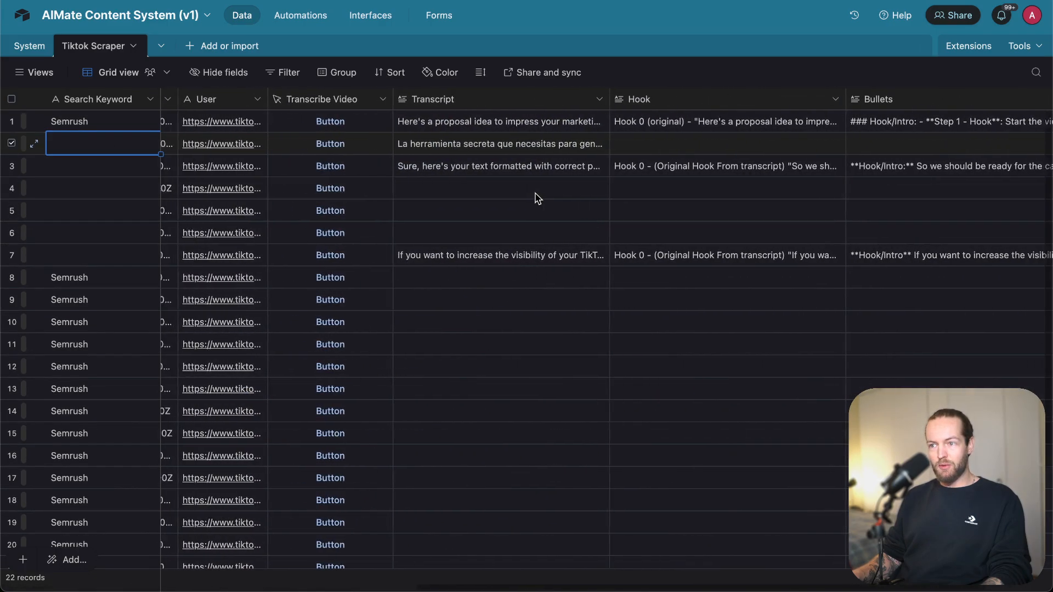
scroll(538, 199, "left", 10)
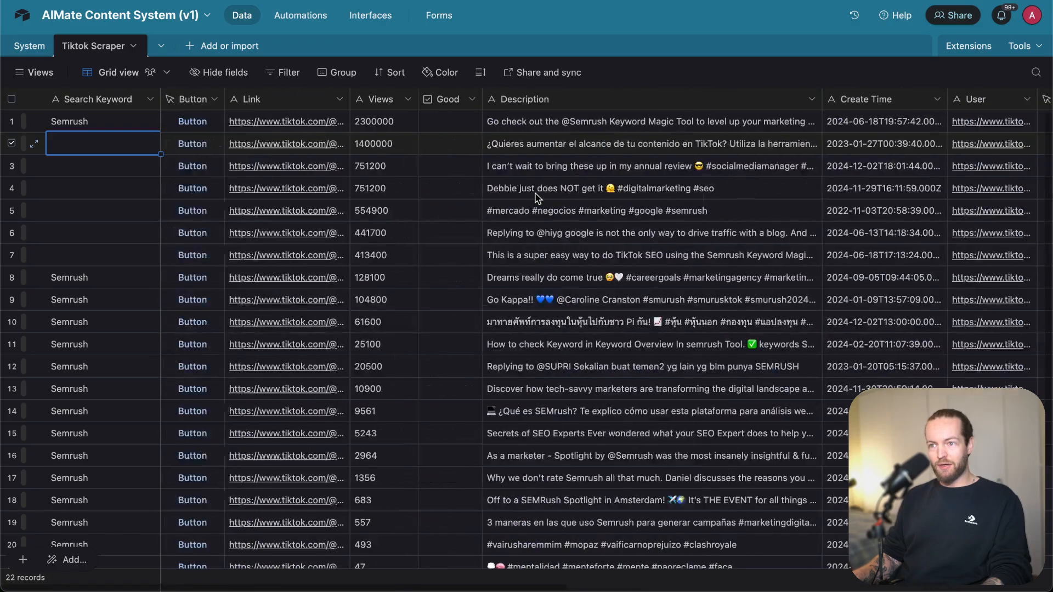
- Delete the records in rows 4 through 22 of the Tiktok Scraper table
left_click(12, 189)
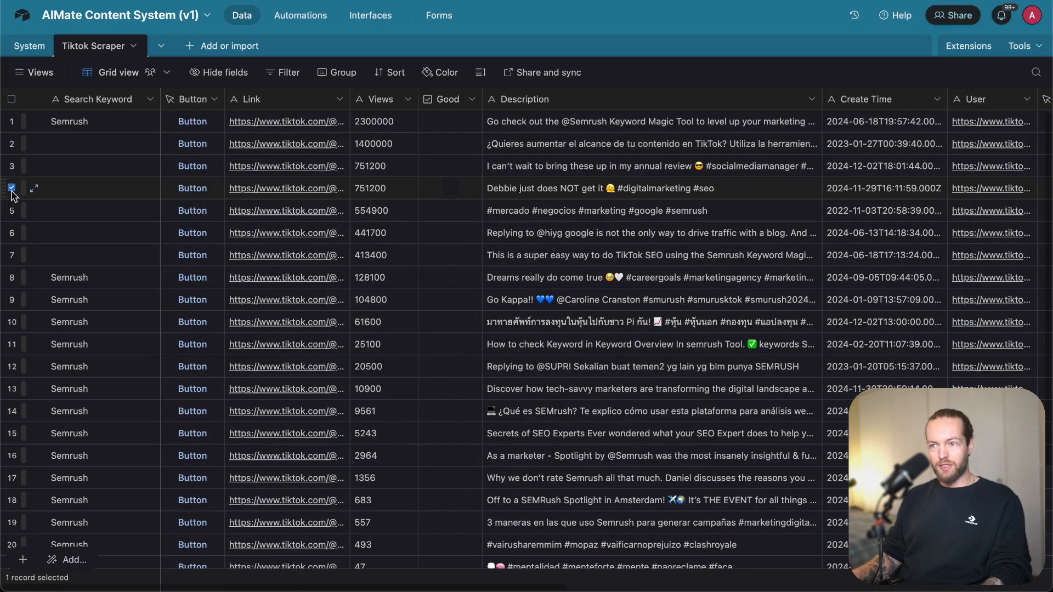
scroll(14, 318, "down", 5)
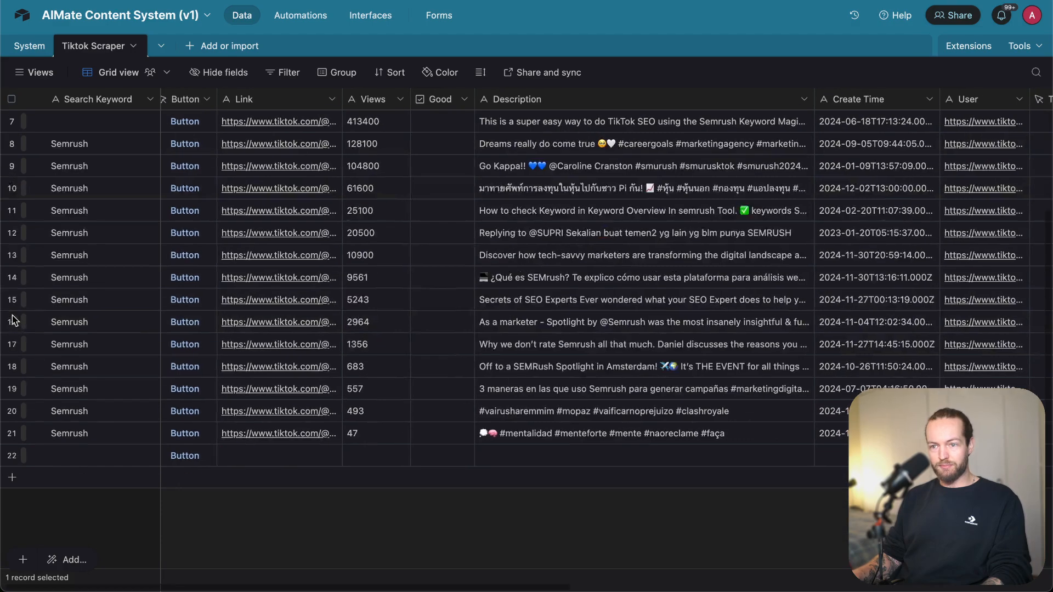
left_click(12, 456, "shift")
right_click(12, 457)
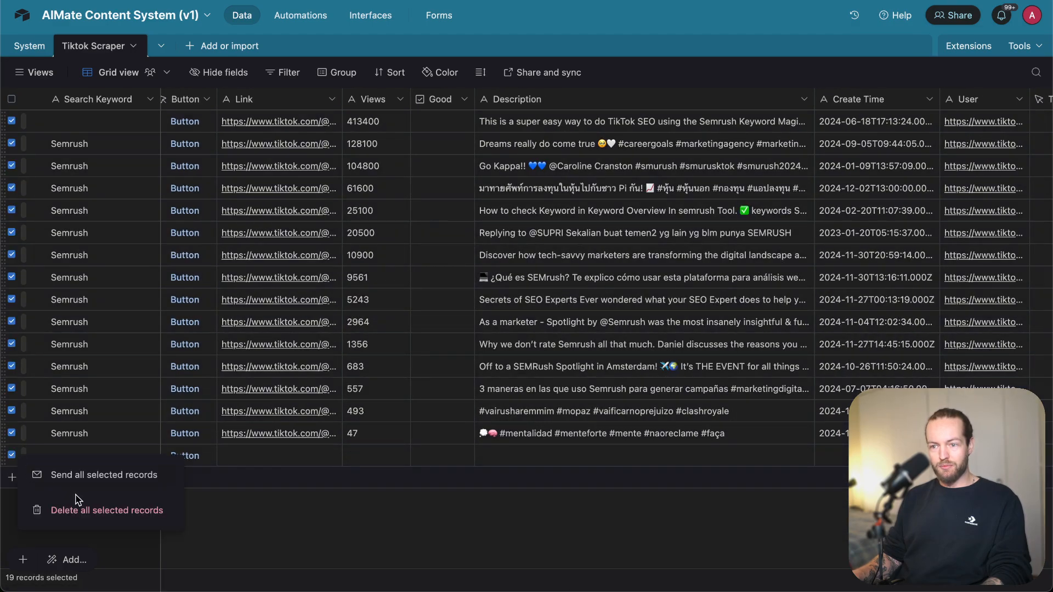
left_click(97, 512)
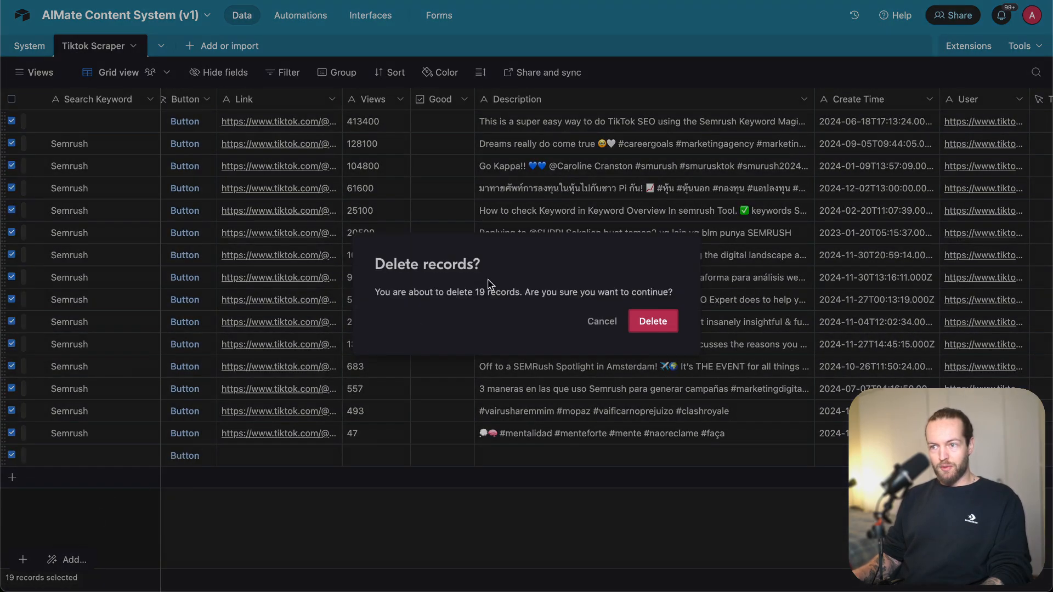
left_click(653, 320)
- Replace the first record's Search Keyword in the Tiktok Scraper table with Guidde
scroll(601, 218, "right", 10)
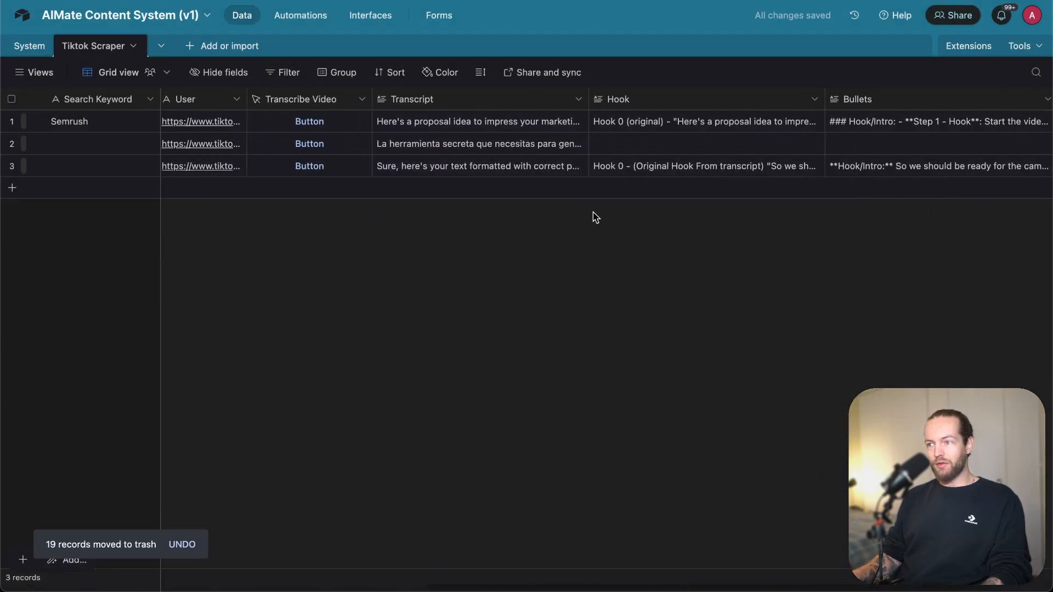
scroll(596, 217, "left", 10)
left_click(107, 127)
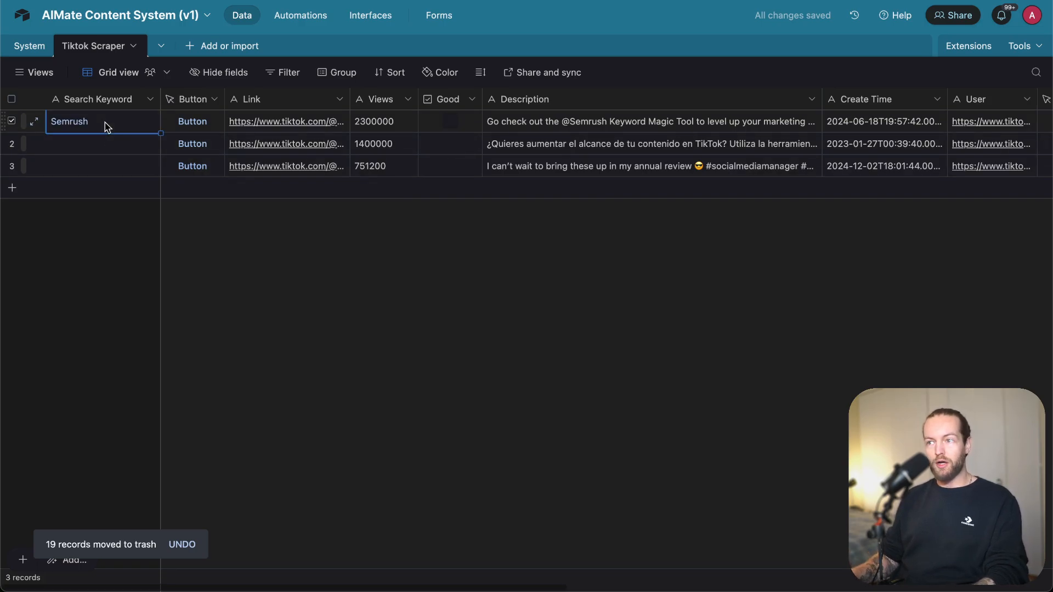
type("o")
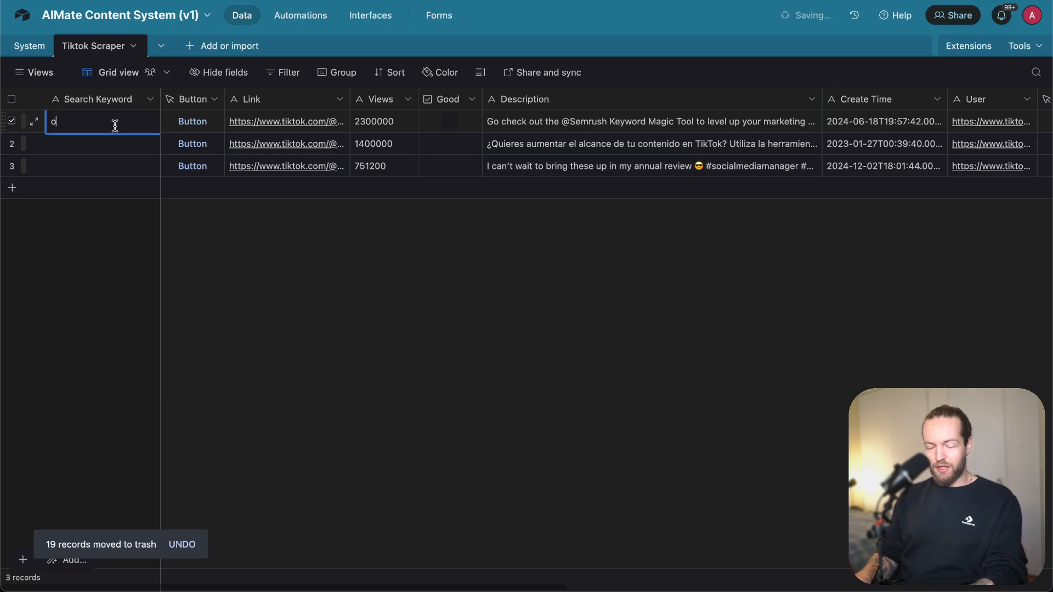
key("BackSpace")
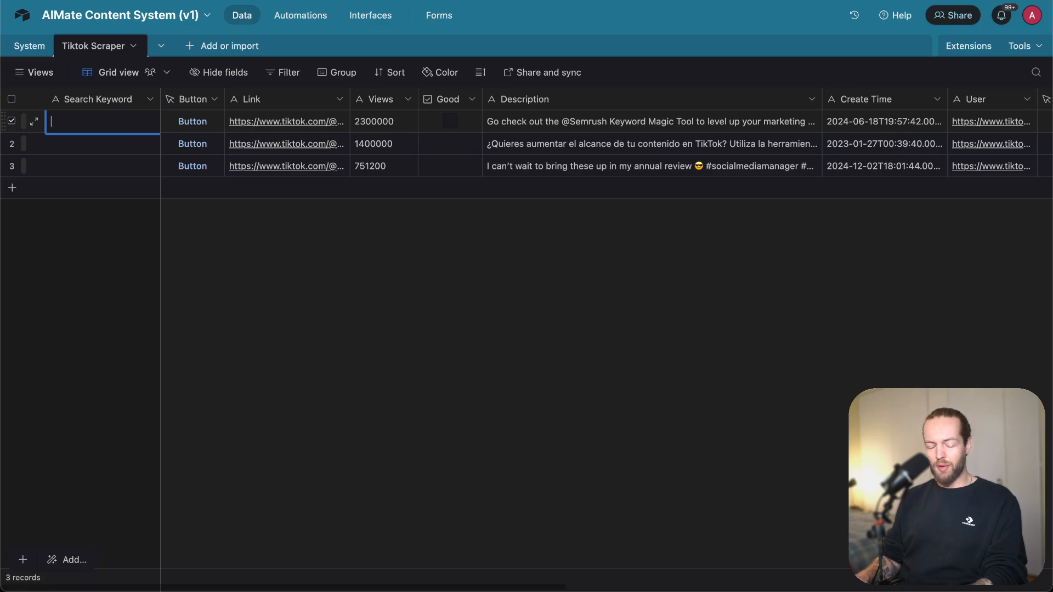
type("G")
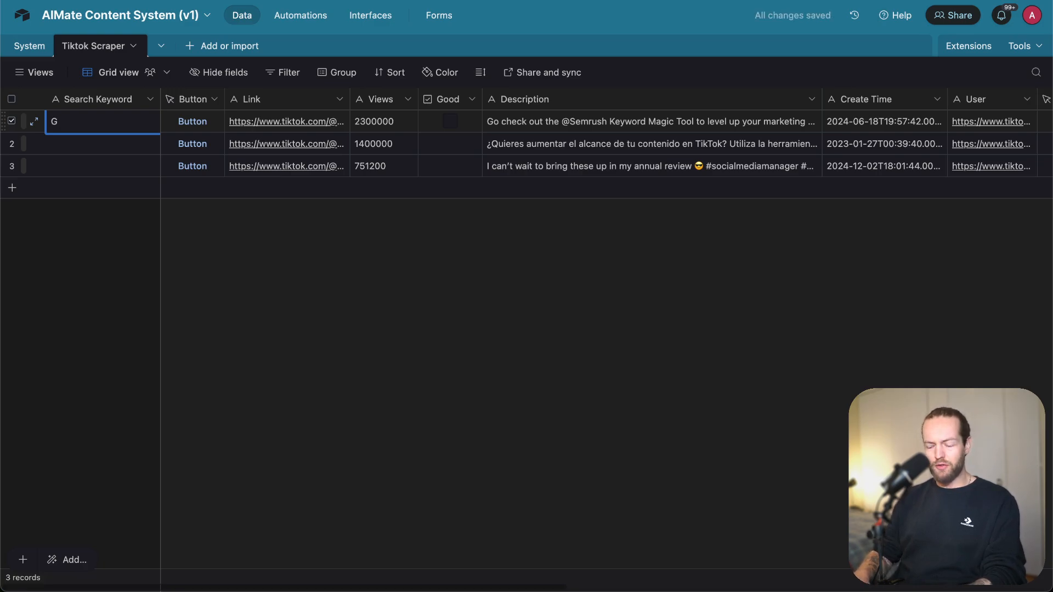
type("ui")
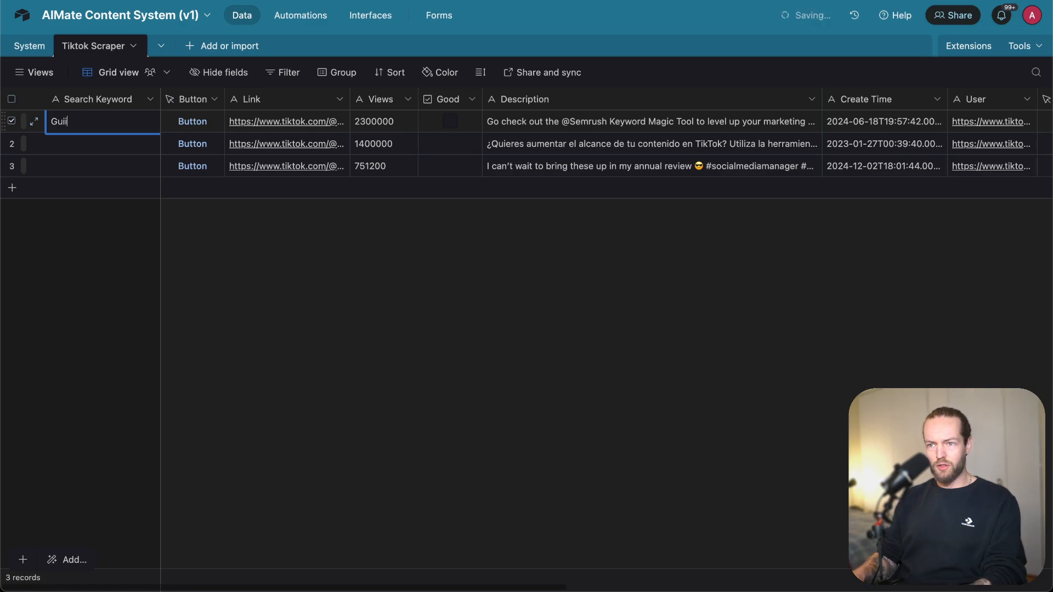
type("dde")
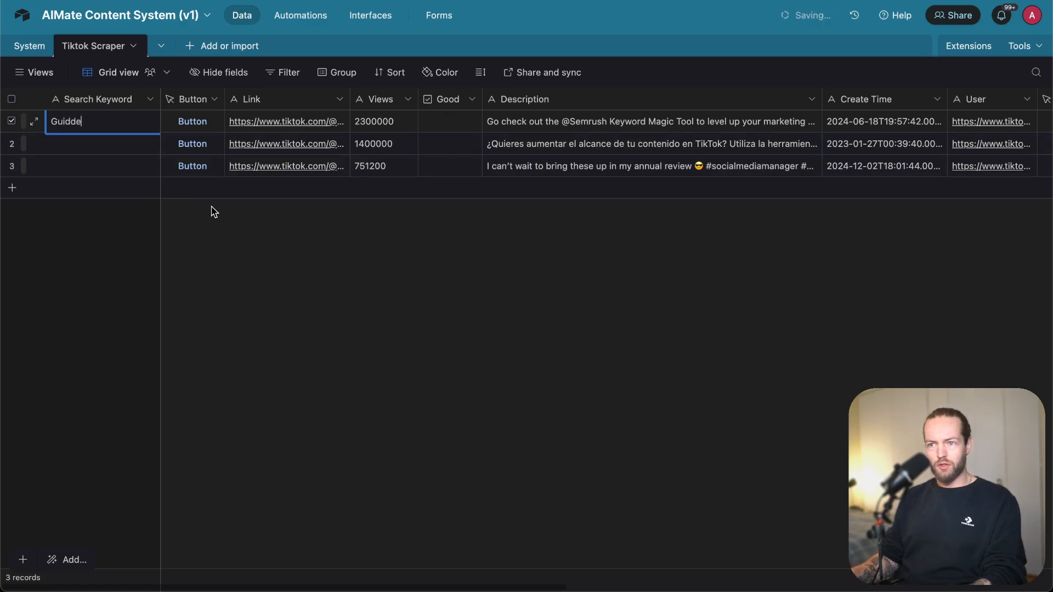
left_click(293, 235)
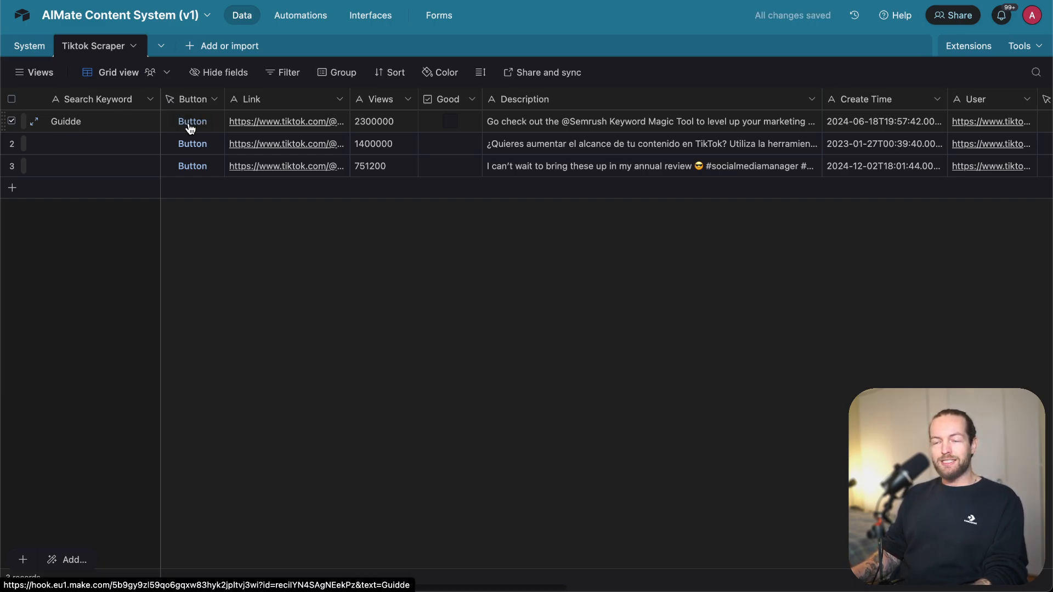
- Open the configuration of the Button field in the Tiktok Scraper table
left_click(213, 99)
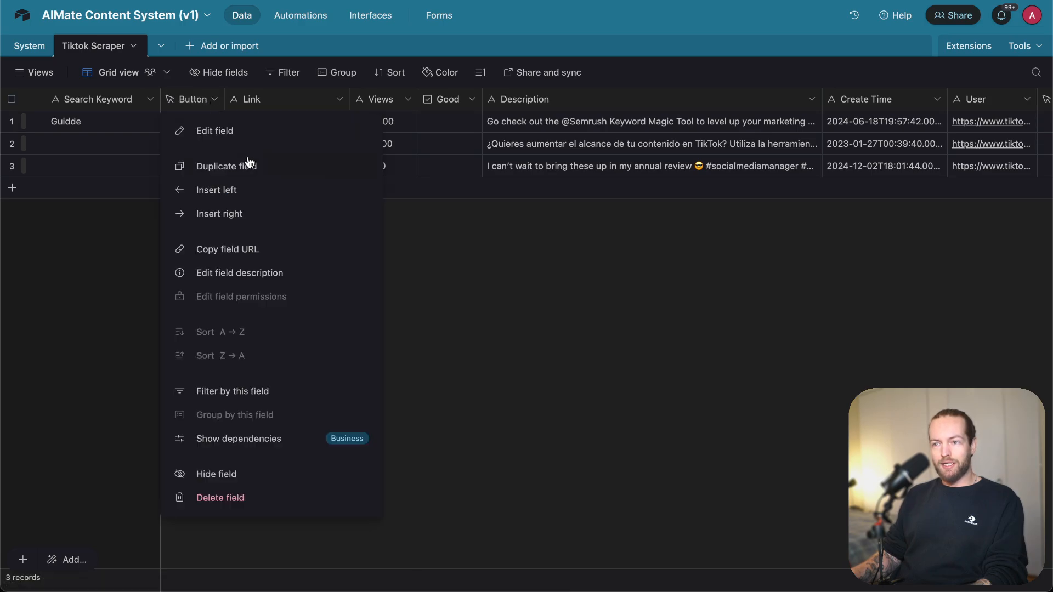
left_click(256, 135)
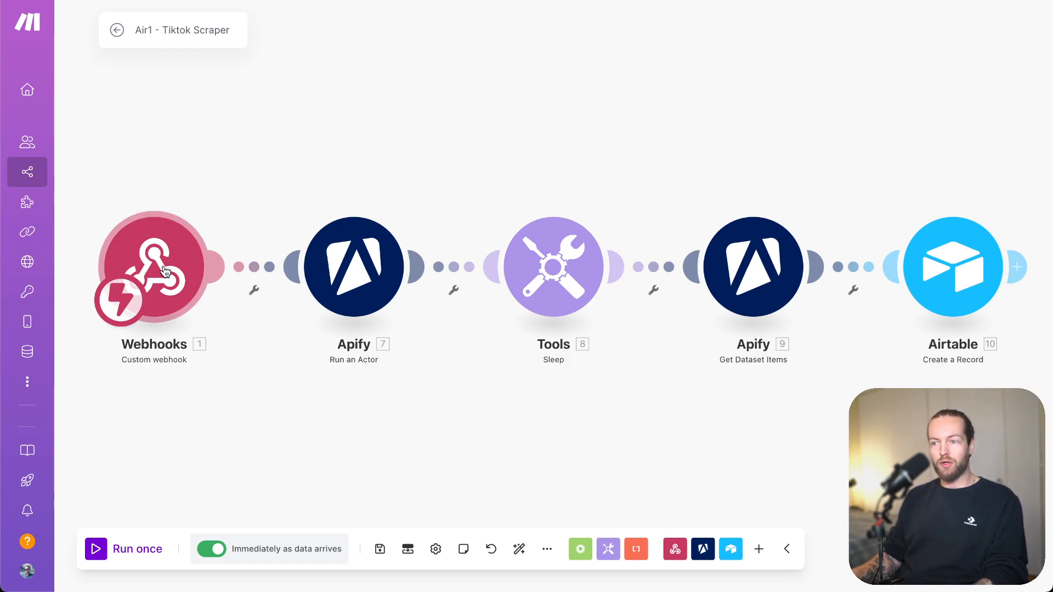
- Inspect the actor and Input JSON of the Apify Run an Actor module in the Make scenario
left_click(351, 266)
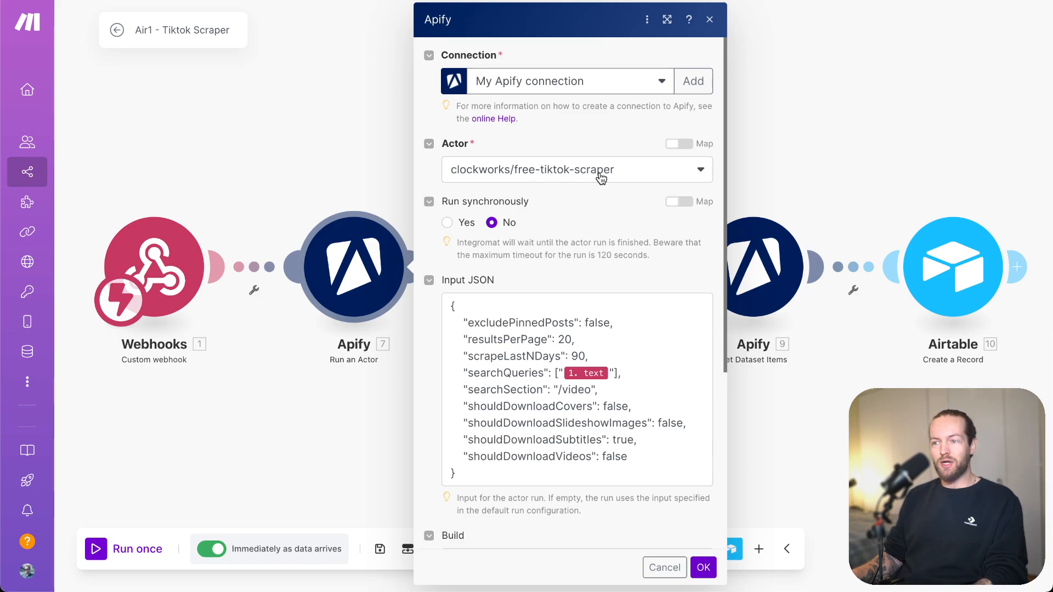
left_click(476, 322)
key("ctrl+a")
scroll(660, 460, "down", 1)
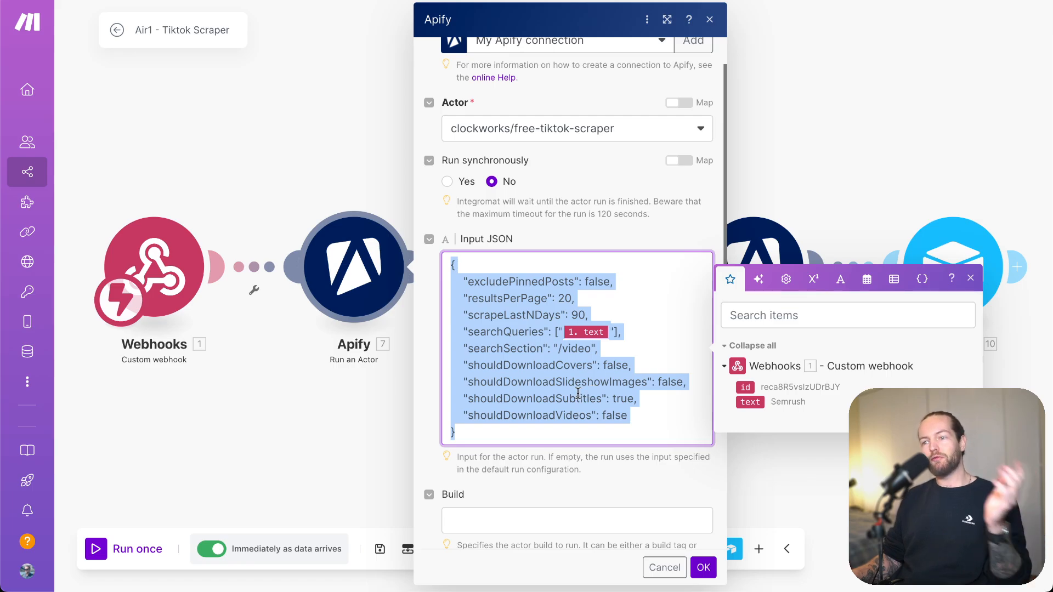
left_click(800, 120)
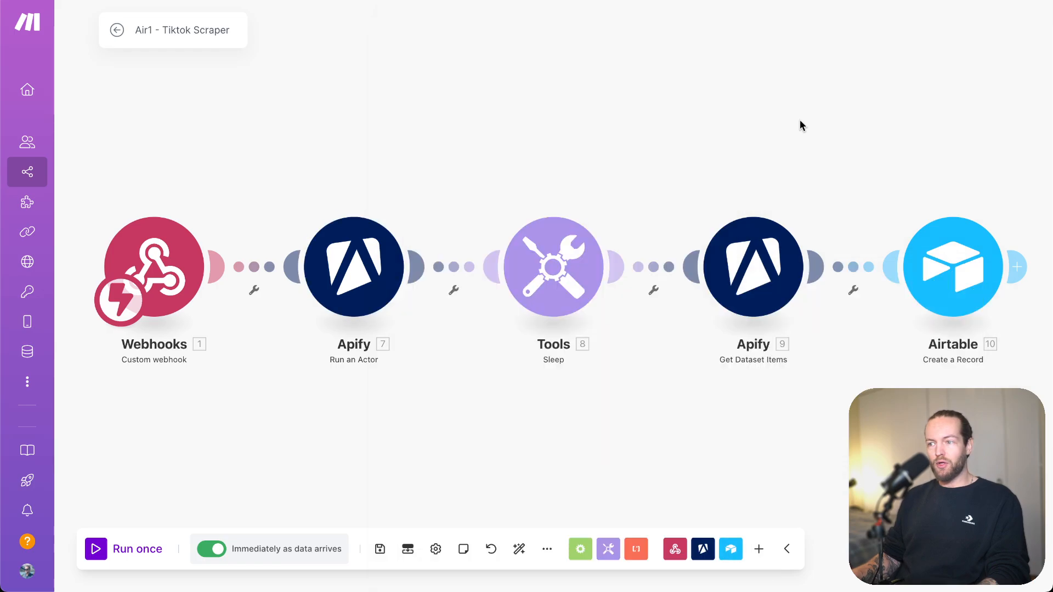
- Recheck the Apify Run an Actor settings and inspect the webhook selected in the Webhooks module
left_click_drag(800, 120, 690, 112)
left_click(248, 246)
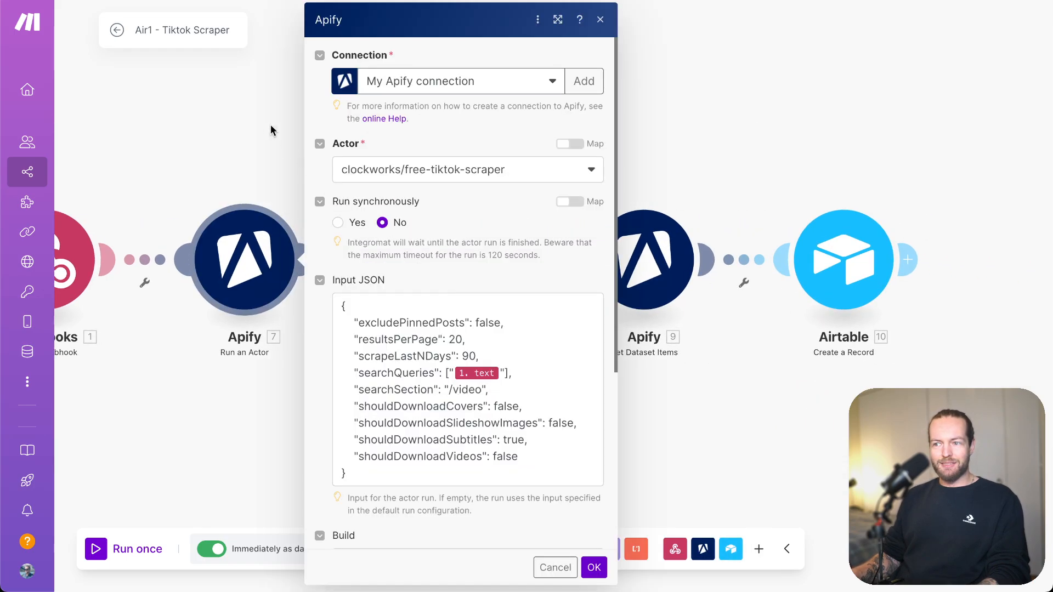
left_click(242, 127)
left_click_drag(241, 127, 530, 122)
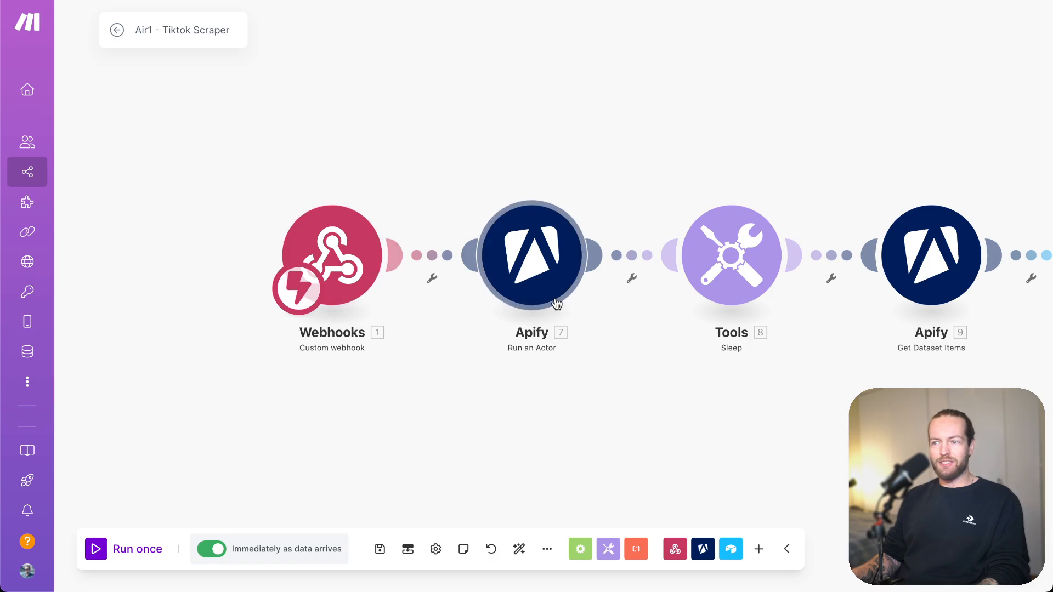
left_click(372, 280)
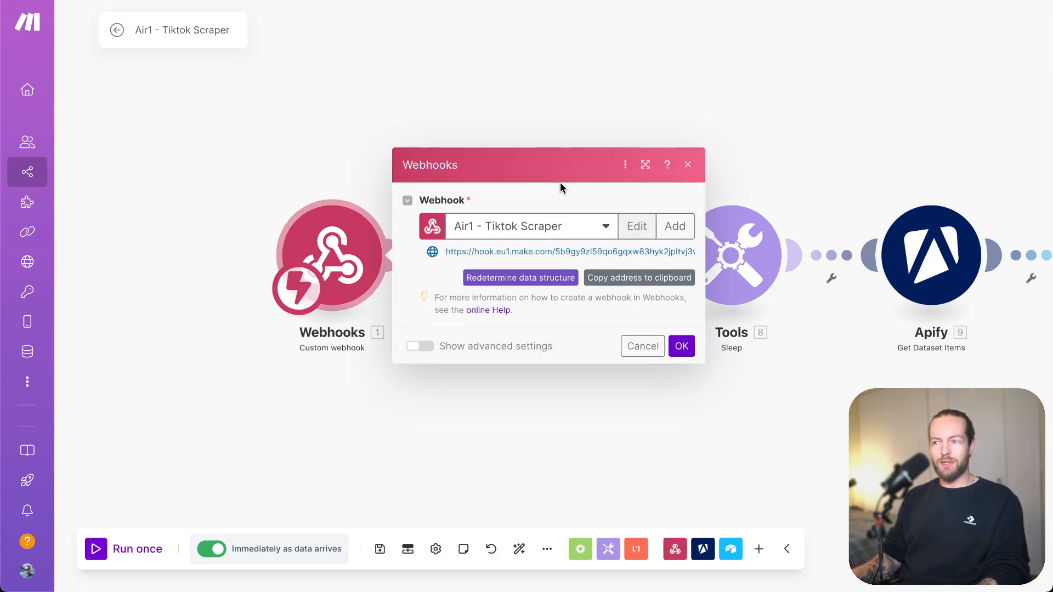
left_click(486, 101)
- Check the delay of the Tools Sleep module and the settings of the Apify Get Dataset Items module
left_click_drag(575, 106, 496, 117)
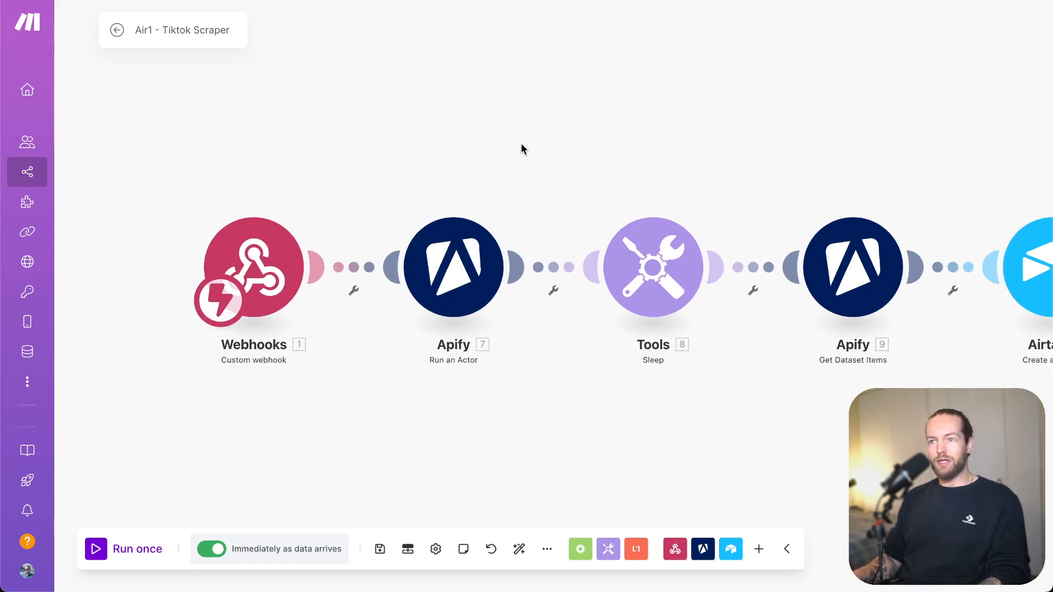
left_click_drag(494, 154, 465, 150)
left_click_drag(693, 200, 519, 201)
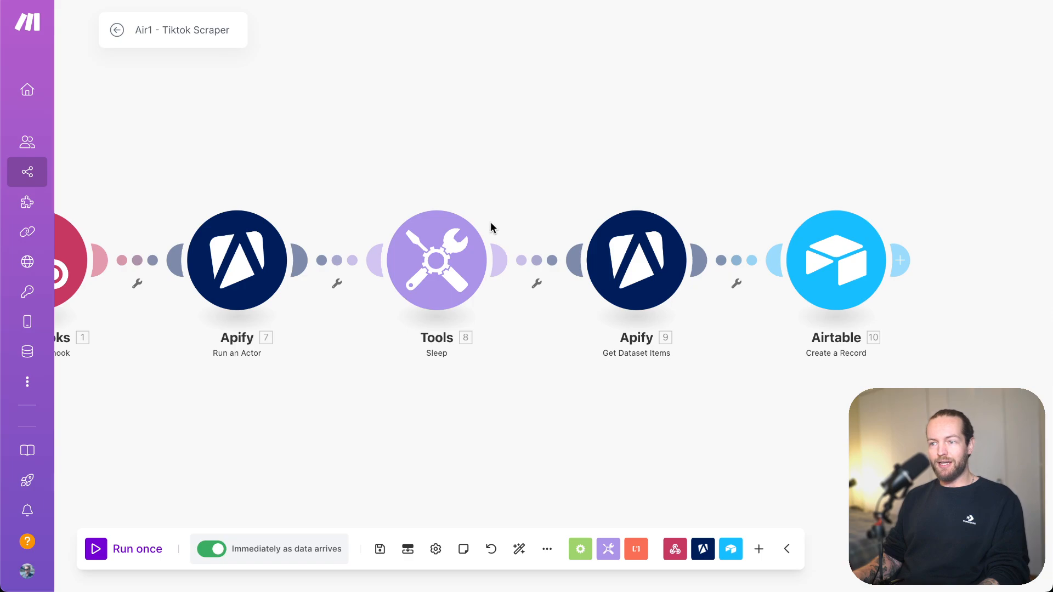
left_click(440, 294)
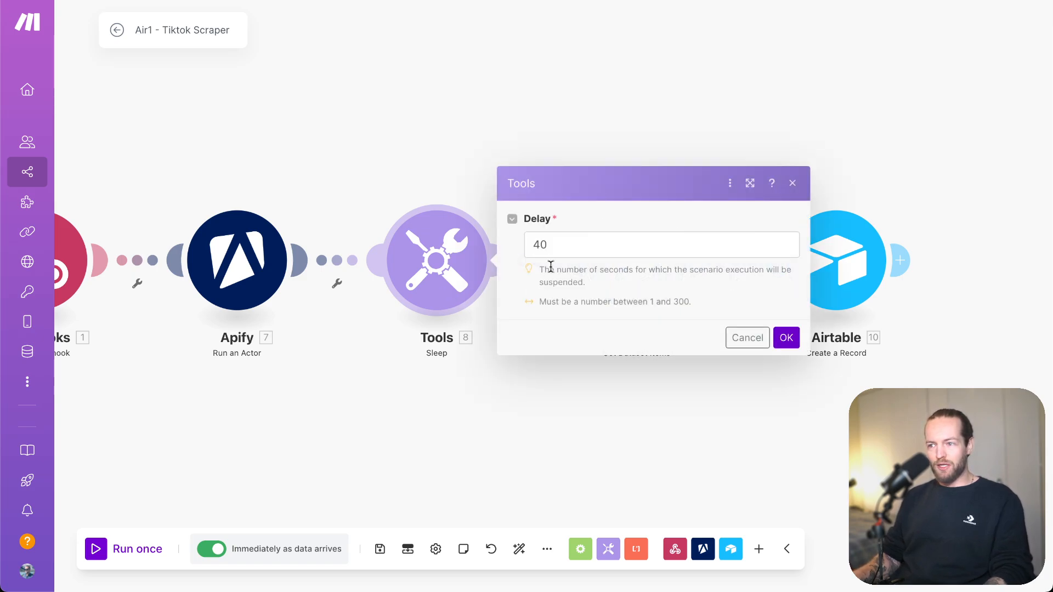
left_click(407, 166)
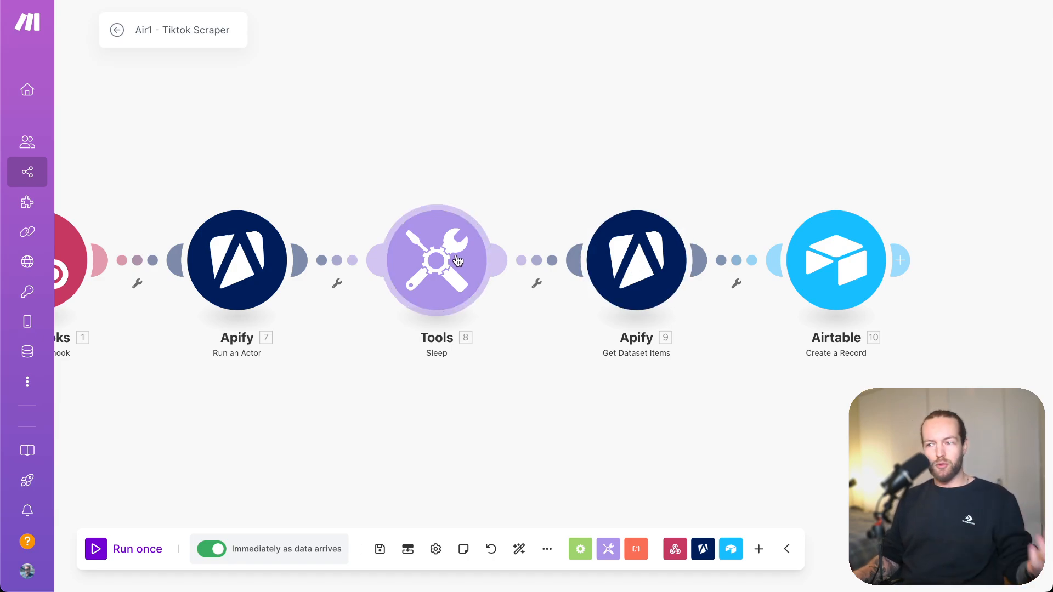
left_click(656, 265)
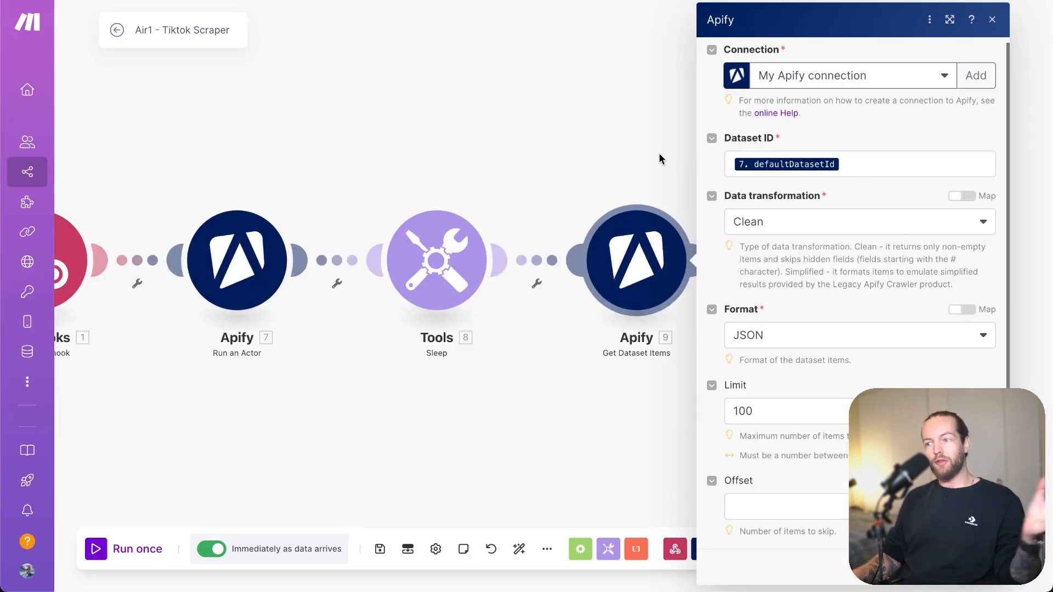
left_click(659, 159)
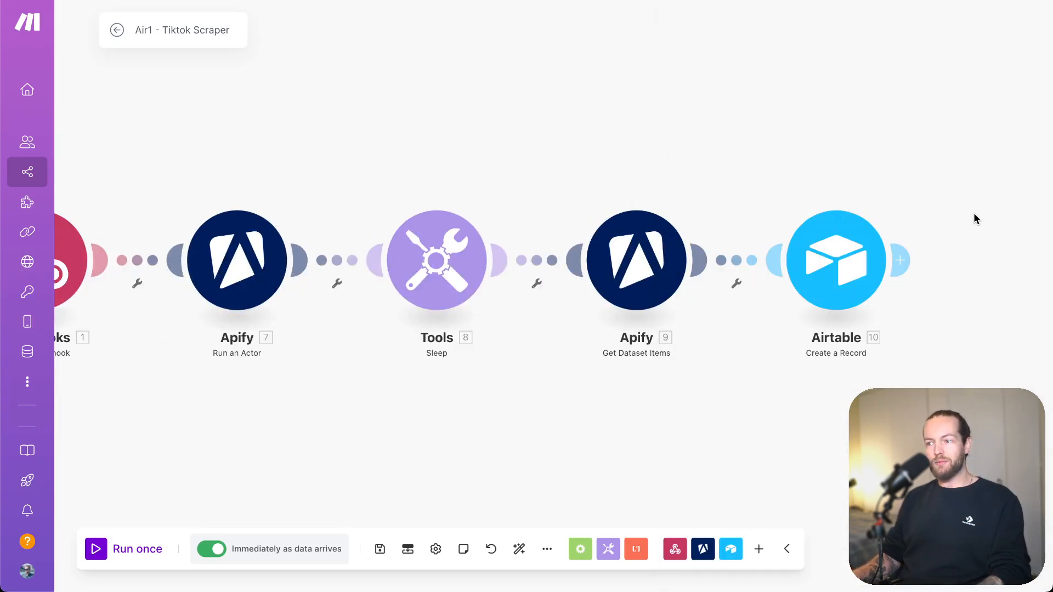
- Examine the base, table and record field mappings in the Airtable Create a Record module
left_click_drag(975, 219, 717, 167)
left_click(579, 238)
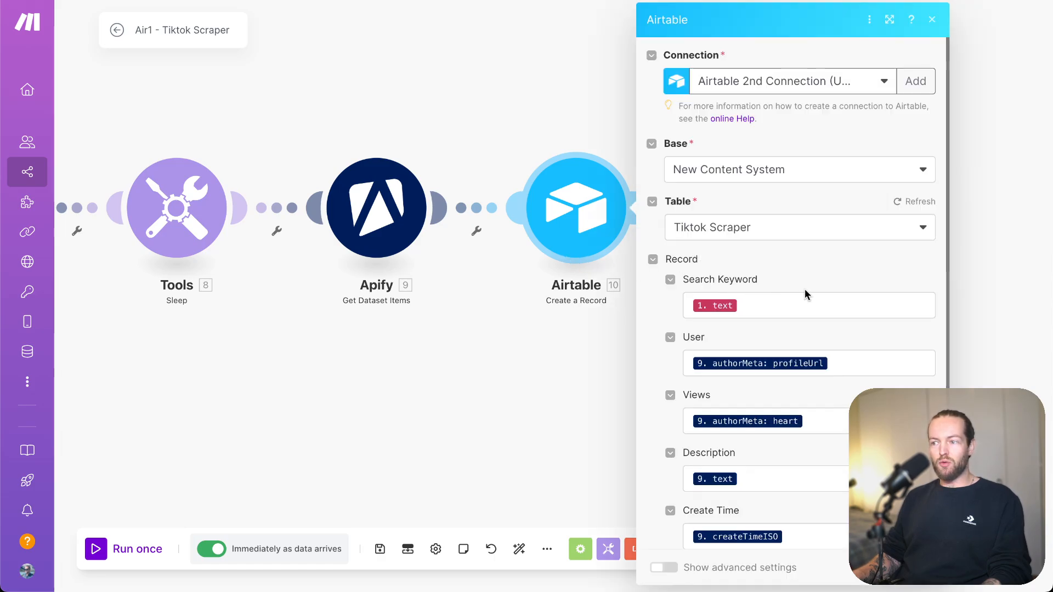
scroll(912, 286, "down", 2)
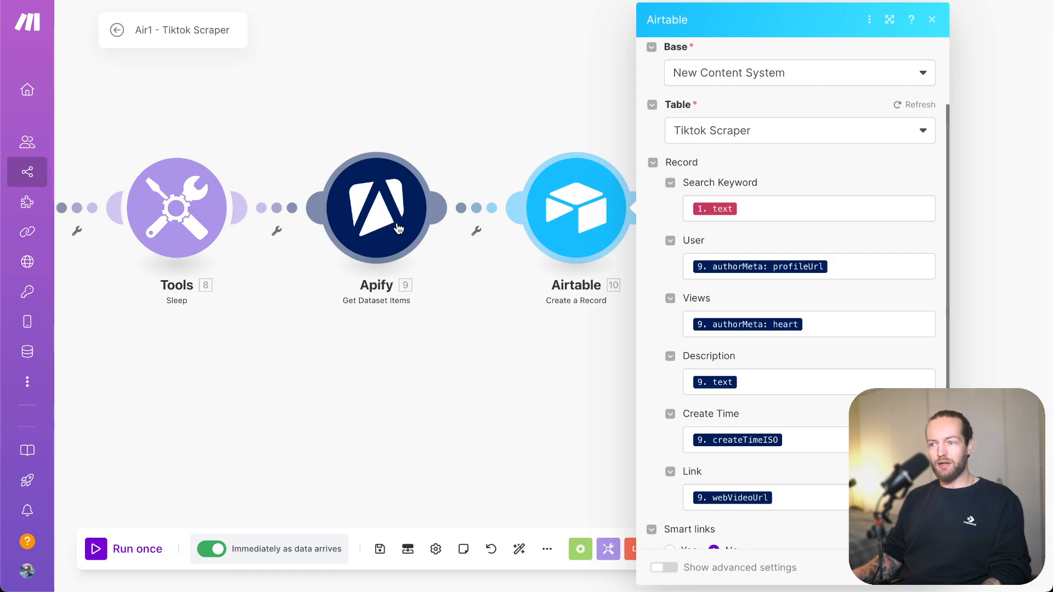
scroll(848, 357, "down", 2)
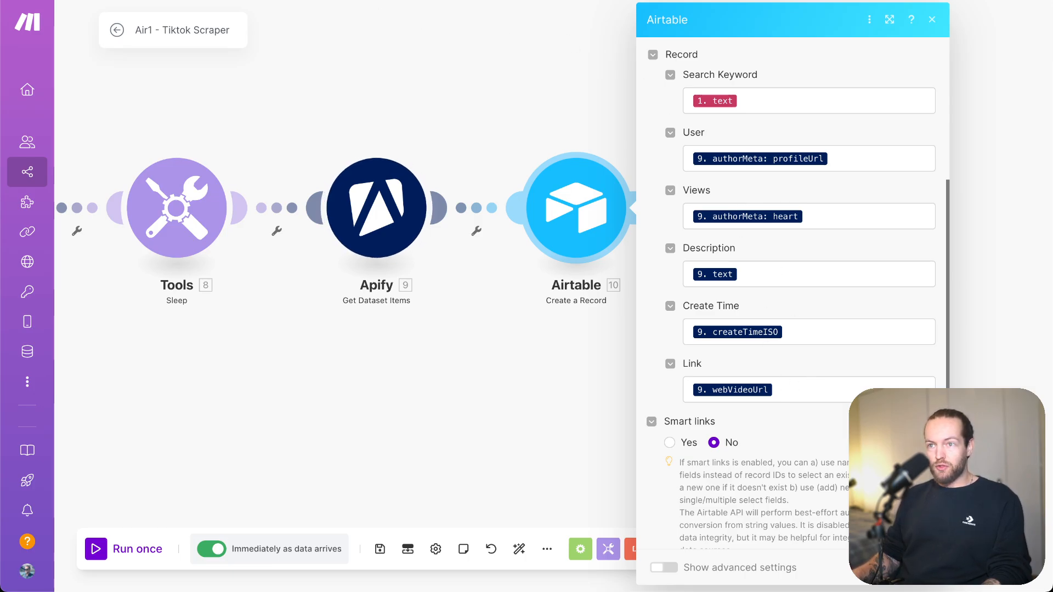
- Switch to the Airtable base to compare the Tiktok Scraper columns with the mapped fields, and return to Make
left_click(104, 1)
left_click(694, 230)
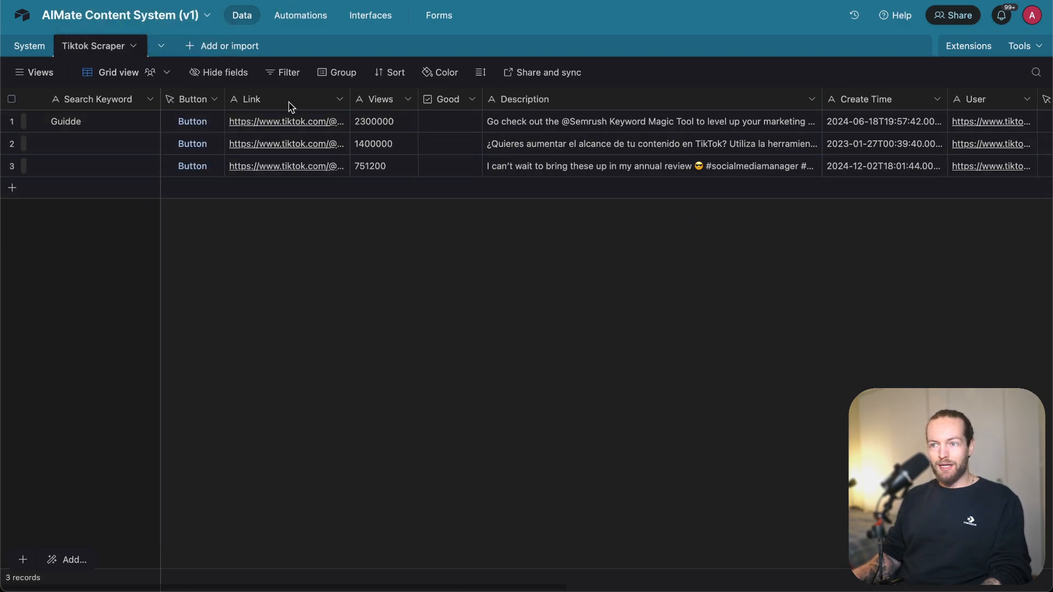
scroll(598, 99, "right", 10)
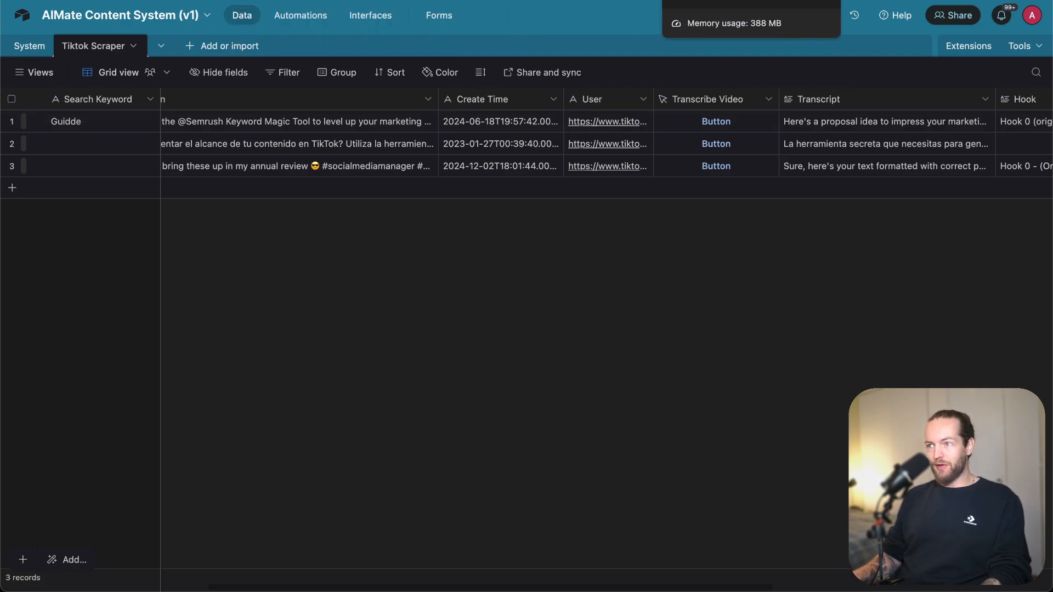
left_click(719, 0)
- Open the Link field's mapping in the Create a Record module and examine the available Apify Get Dataset Items outputs
left_click(817, 387)
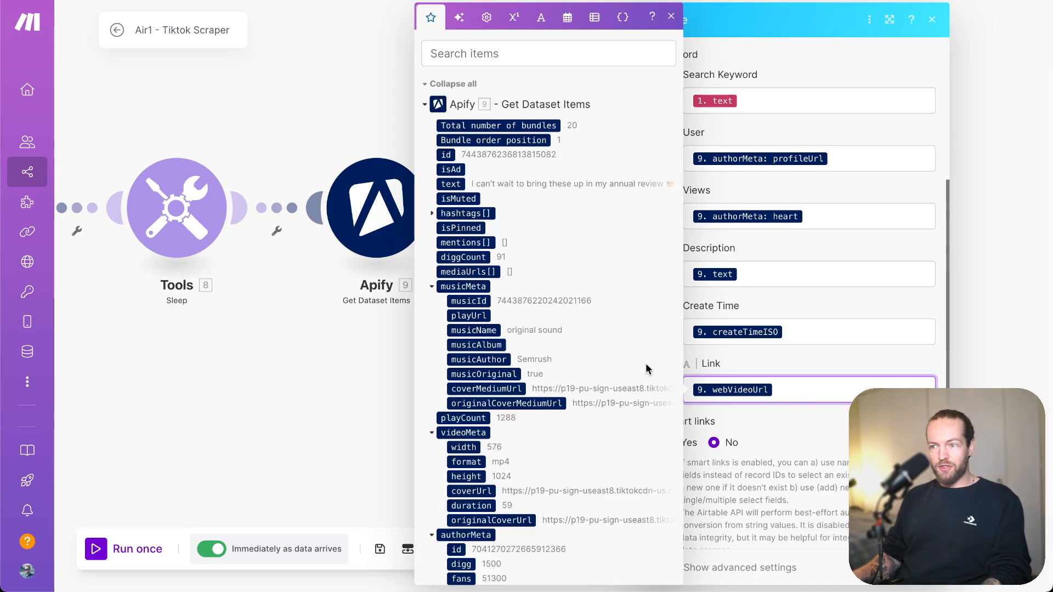
scroll(592, 335, "down", 2)
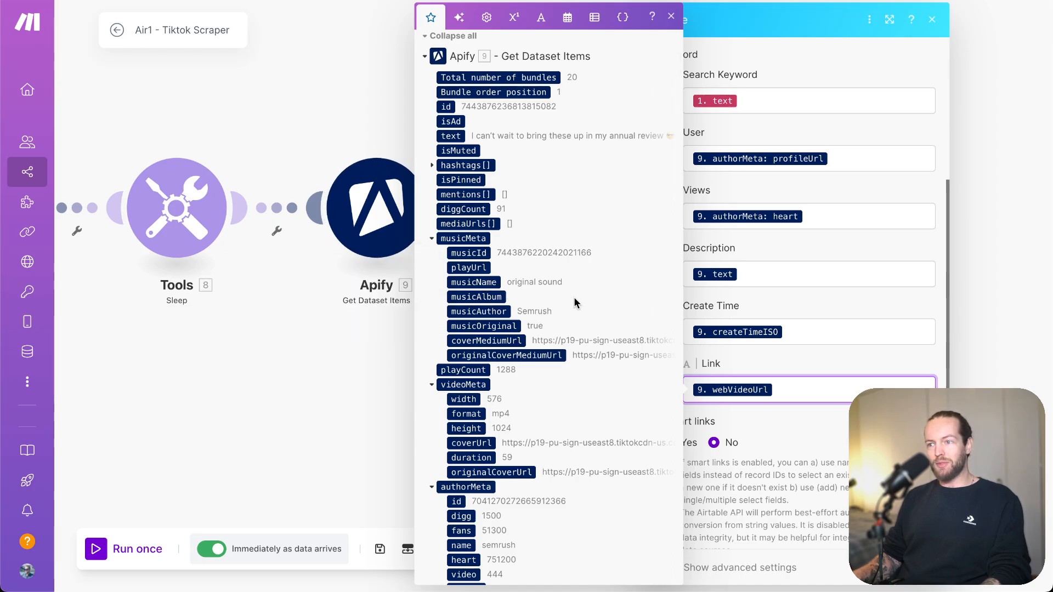
scroll(573, 298, "down", 1)
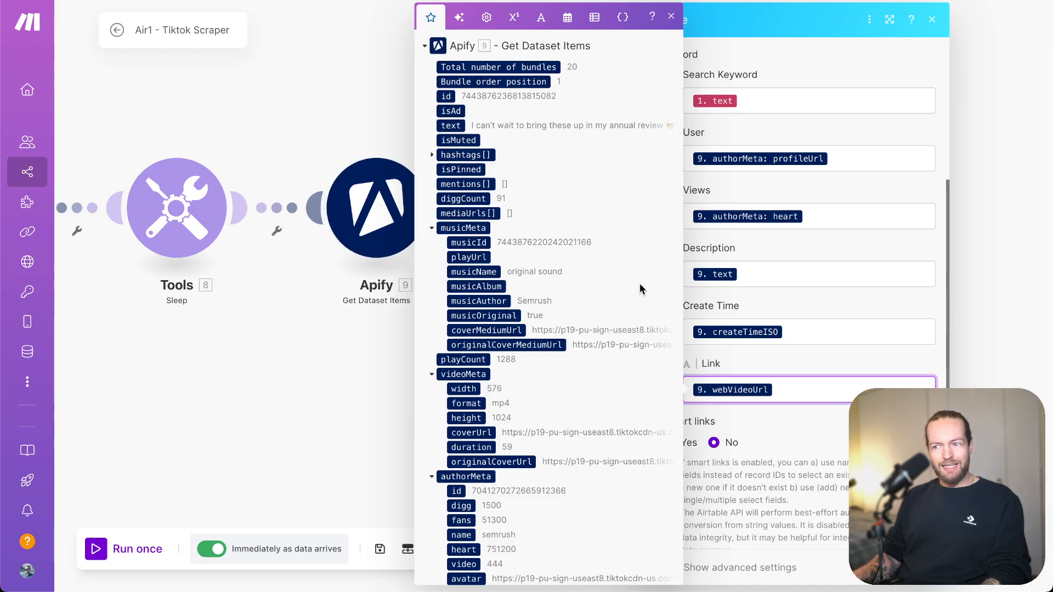
scroll(640, 289, "down", 3)
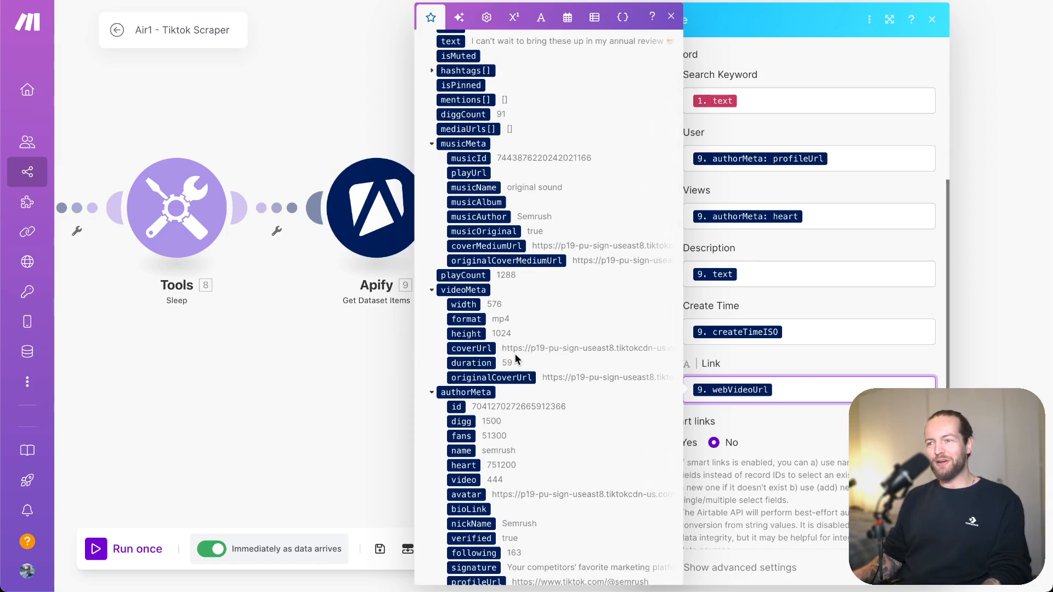
scroll(515, 357, "down", 6)
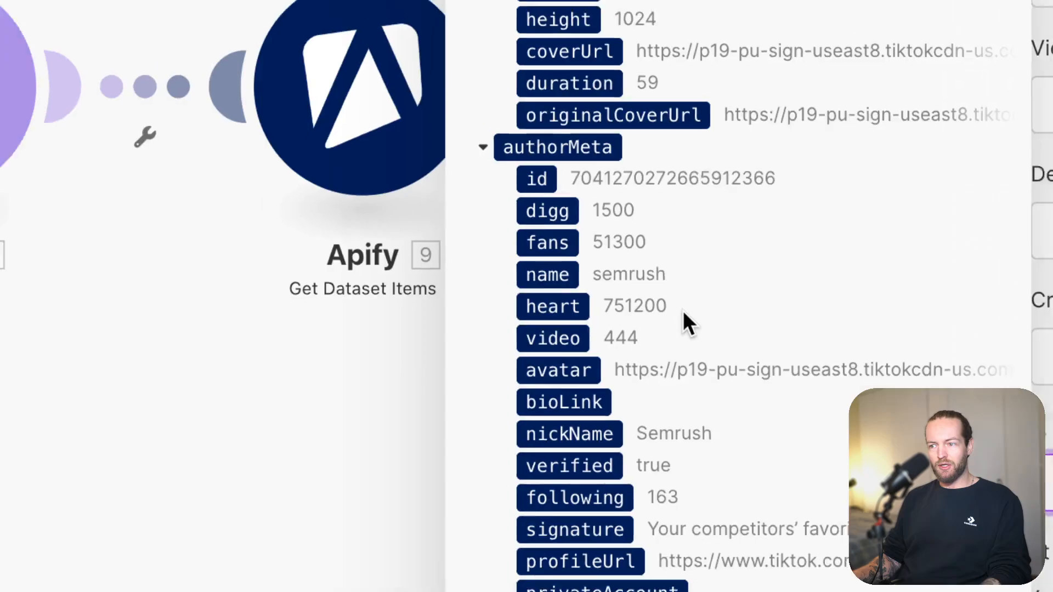
scroll(691, 312, "down", 2)
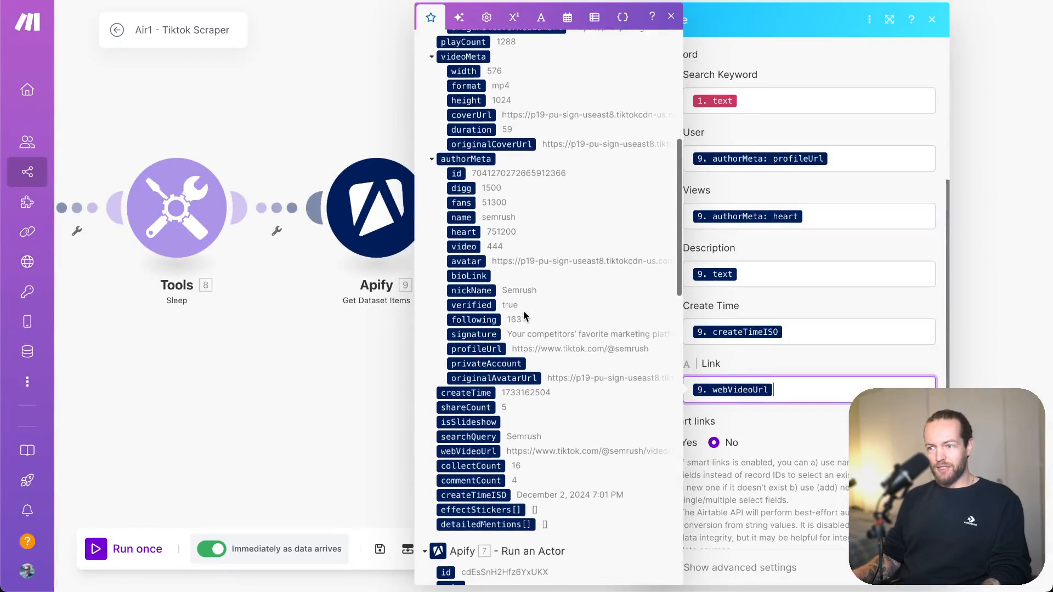
scroll(523, 310, "down", 3)
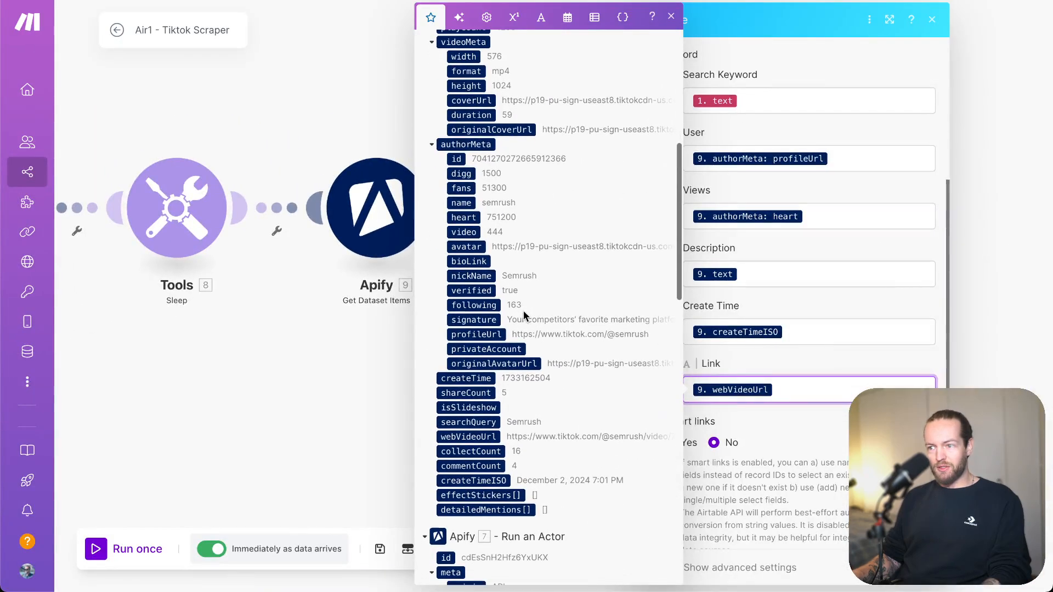
scroll(523, 311, "down", 1)
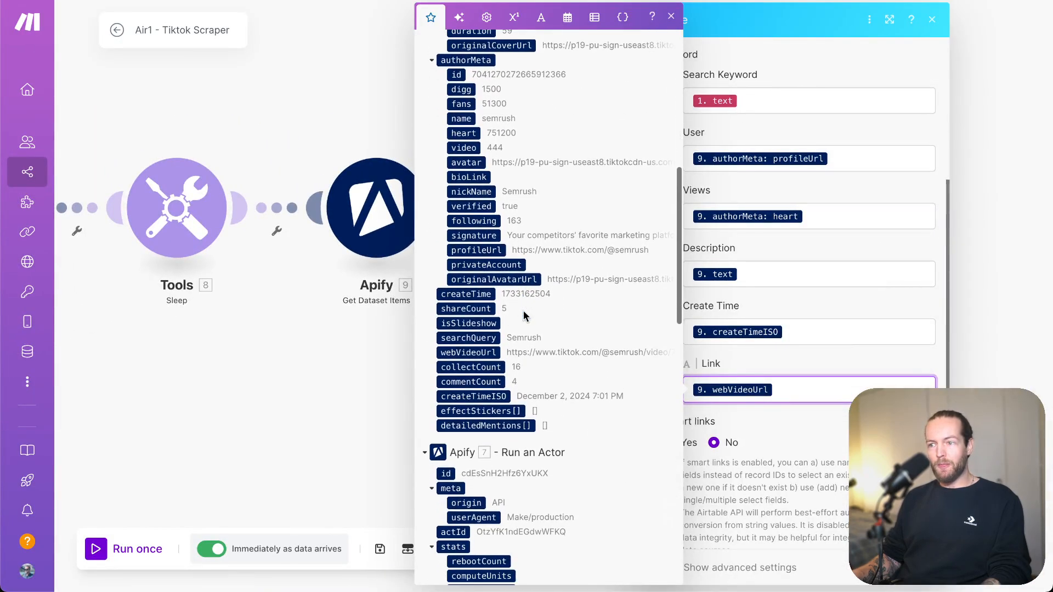
- Examine the remaining Apify outputs available for the Link field and close the Airtable Create a Record module
scroll(523, 310, "down", 2)
scroll(523, 310, "down", 4)
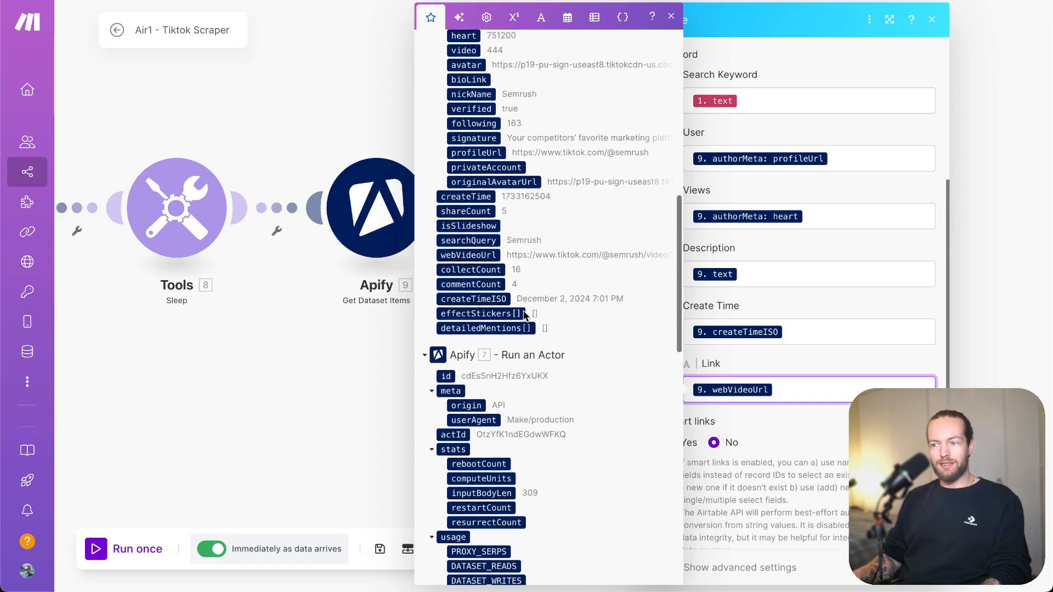
left_click(810, 298)
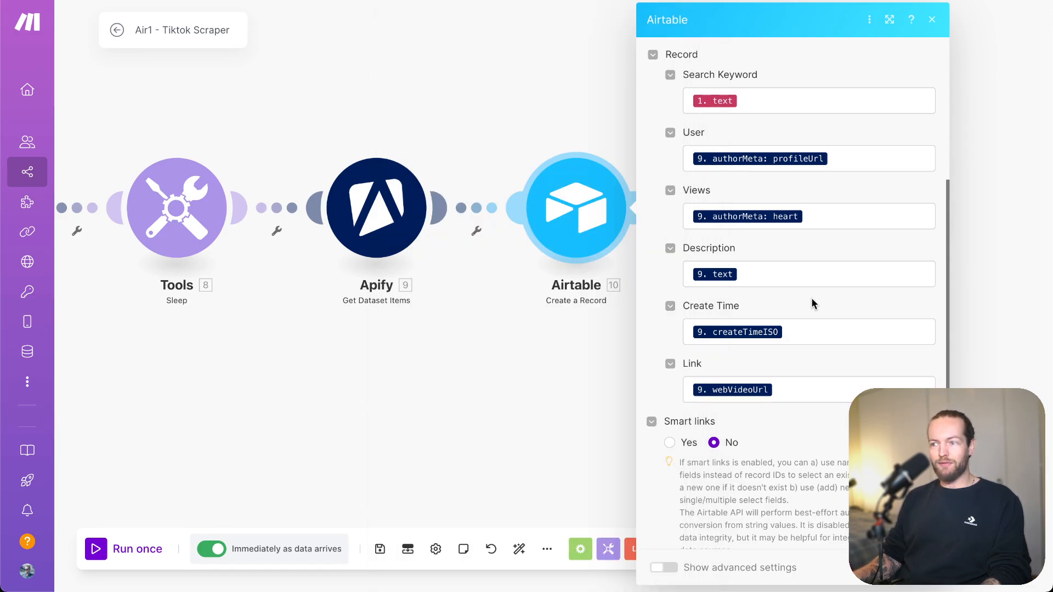
left_click(527, 392)
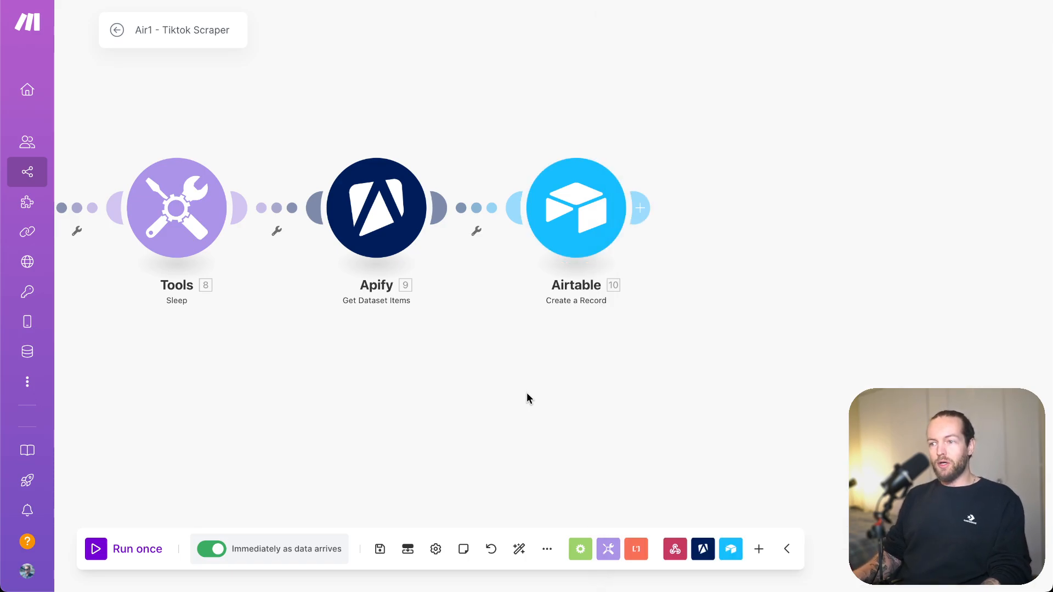
- Bring the whole Tiktok Scraper scenario into view and start a single run of it
scroll(308, 399, "down", 1)
left_click_drag(278, 403, 730, 343)
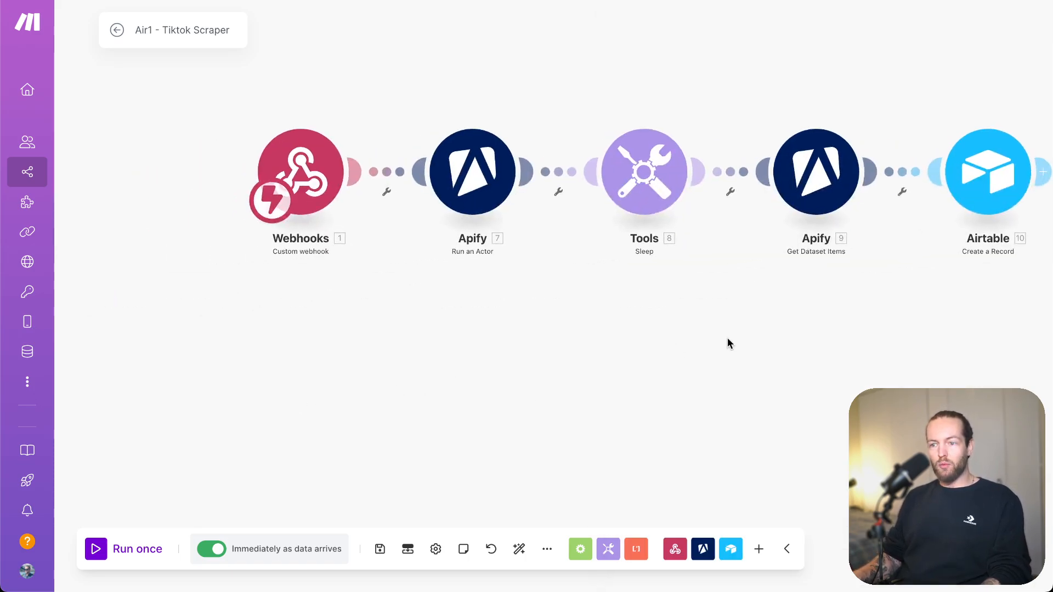
left_click(123, 549)
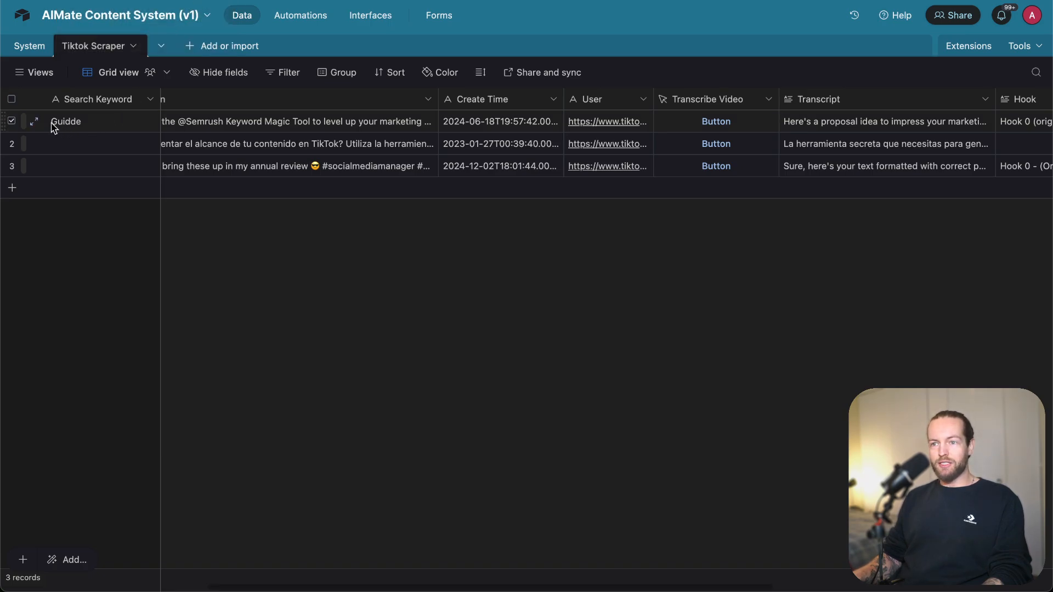
- Switch to the Airtable Tiktok Scraper table and trigger the scrape for the Guidde record
scroll(282, 137, "left", 7)
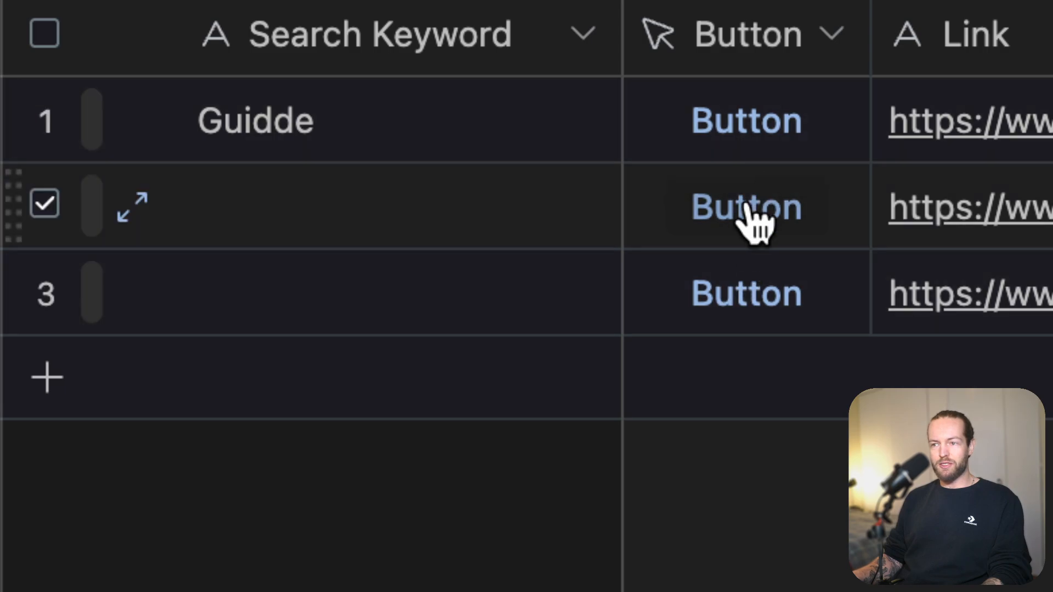
left_click(308, 197)
left_click(306, 197)
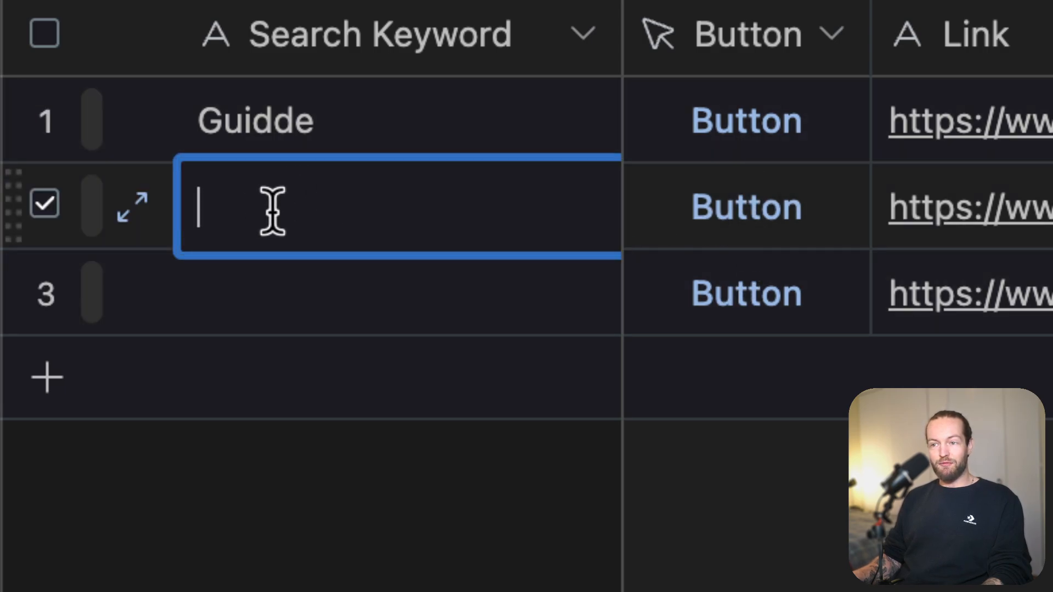
left_click(676, 451)
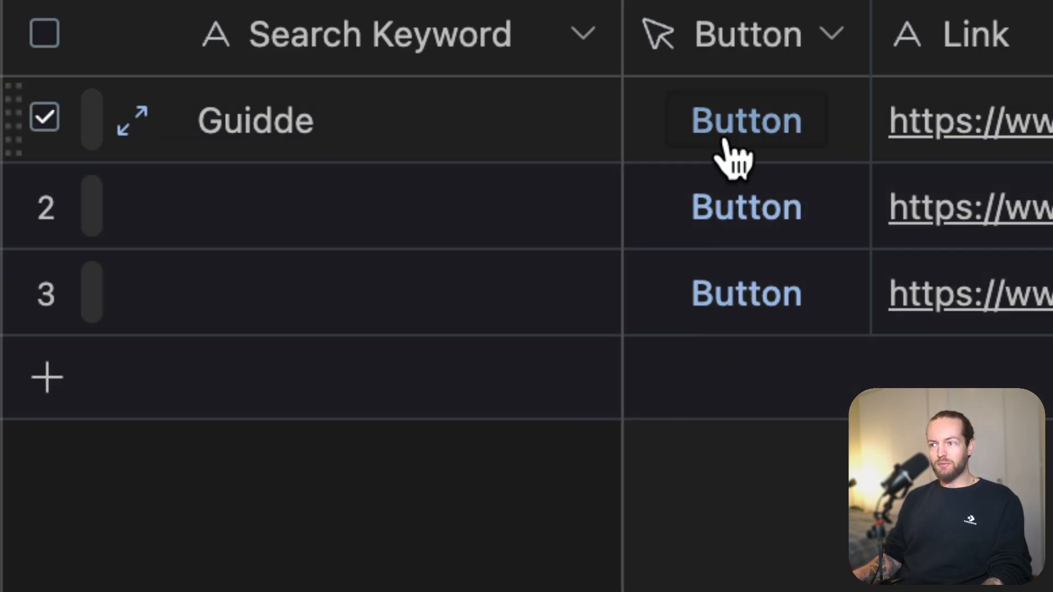
left_click(733, 122)
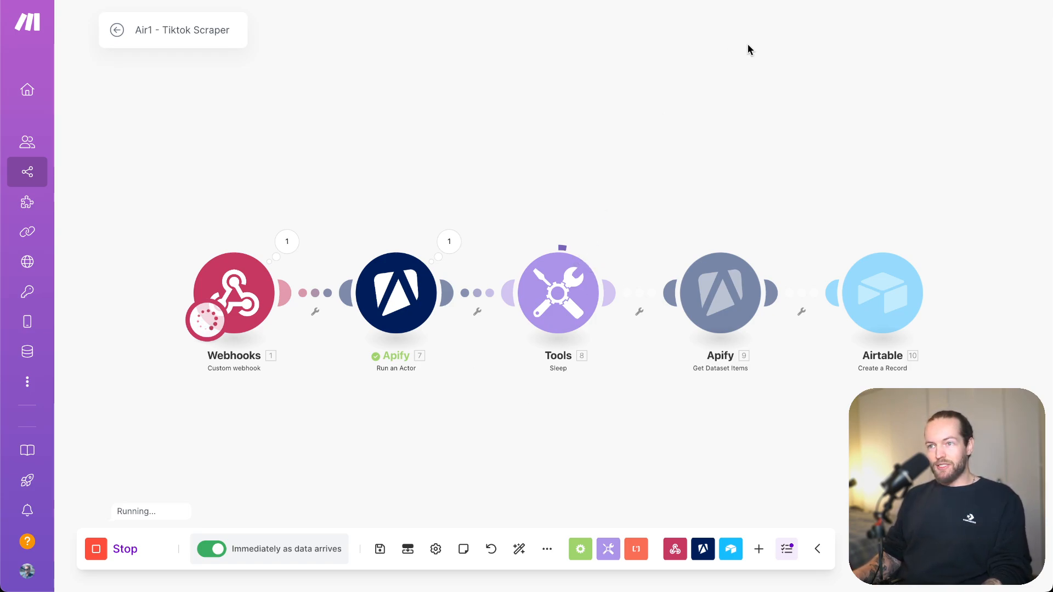
- Follow the scenario's progress in Make and check the Airtable Tiktok Scraper table during the run
left_click_drag(656, 386, 536, 365)
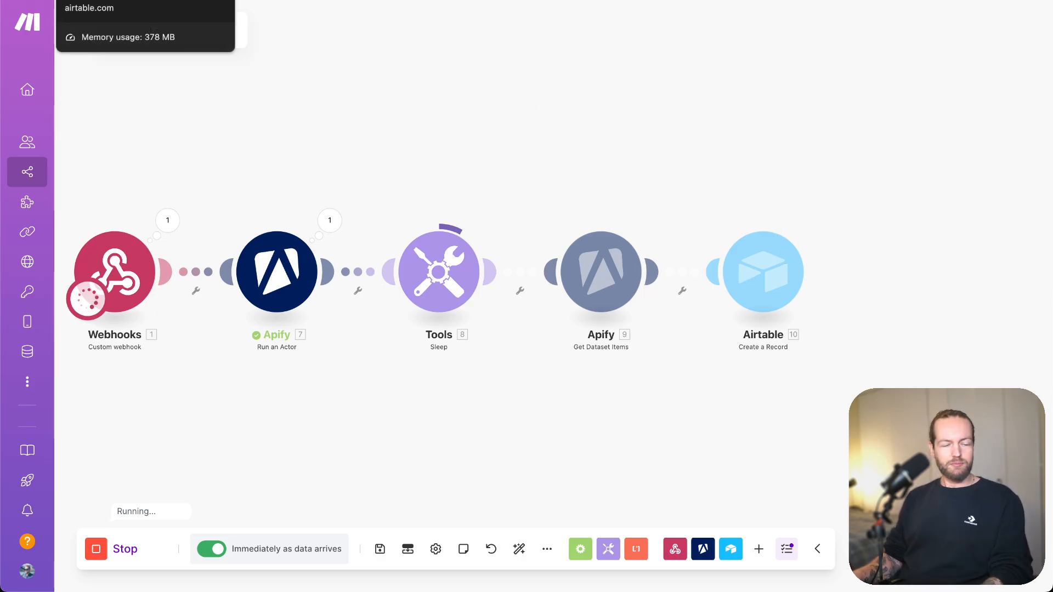
left_click(137, 0)
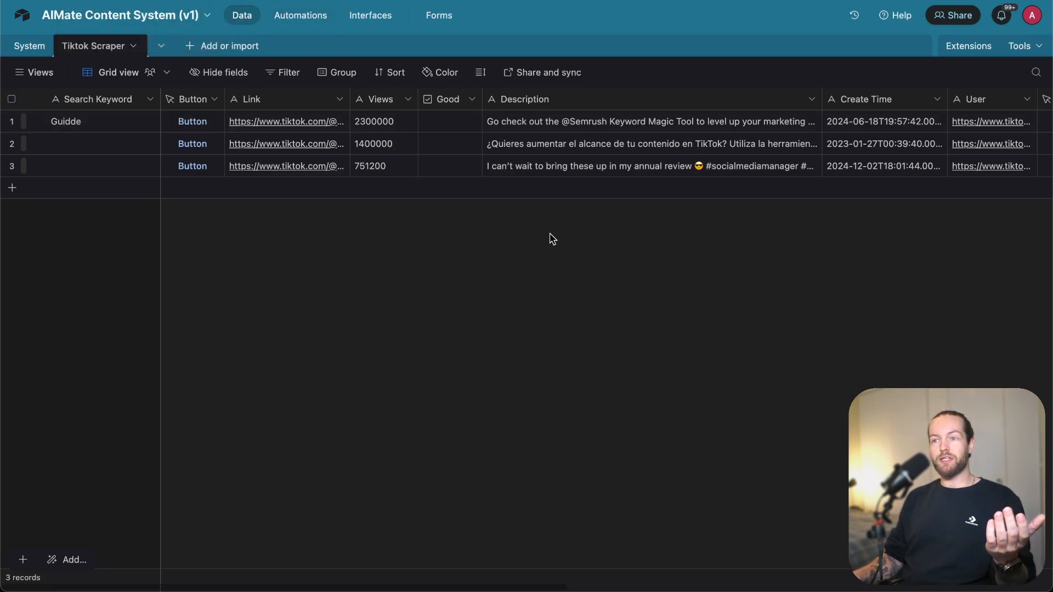
left_click(263, 0)
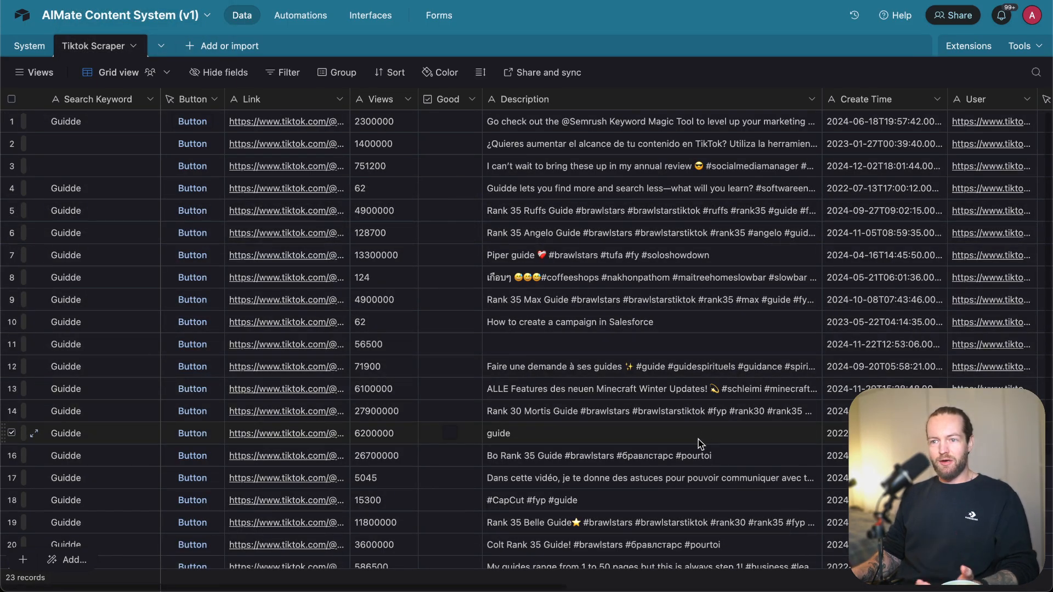
- Examine the views and descriptions of the scraped Guidde records in the Tiktok Scraper table
scroll(699, 442, "down", 2)
scroll(700, 443, "up", 2)
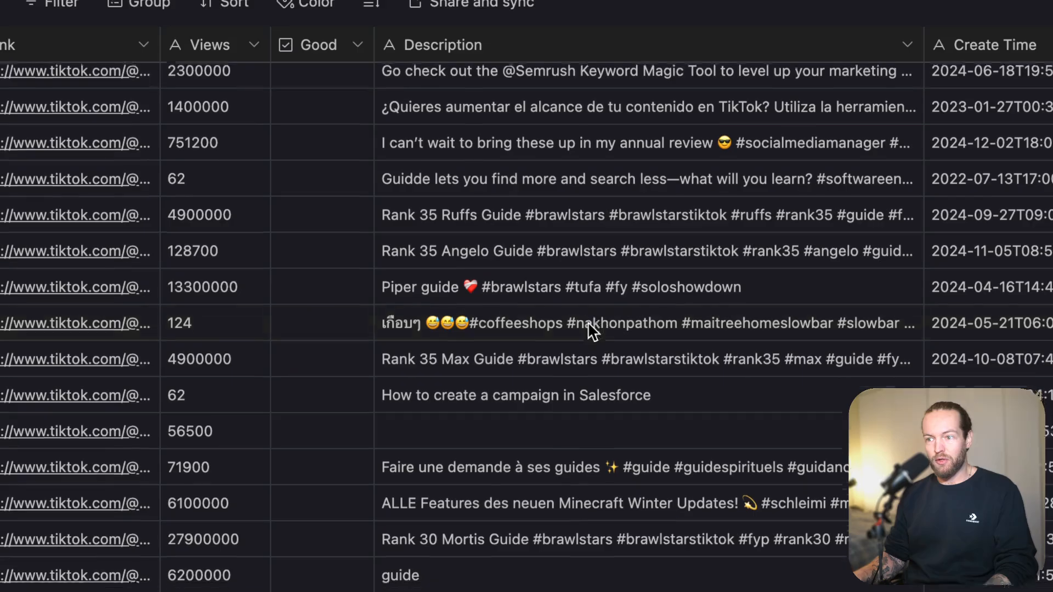
scroll(592, 331, "down", 5)
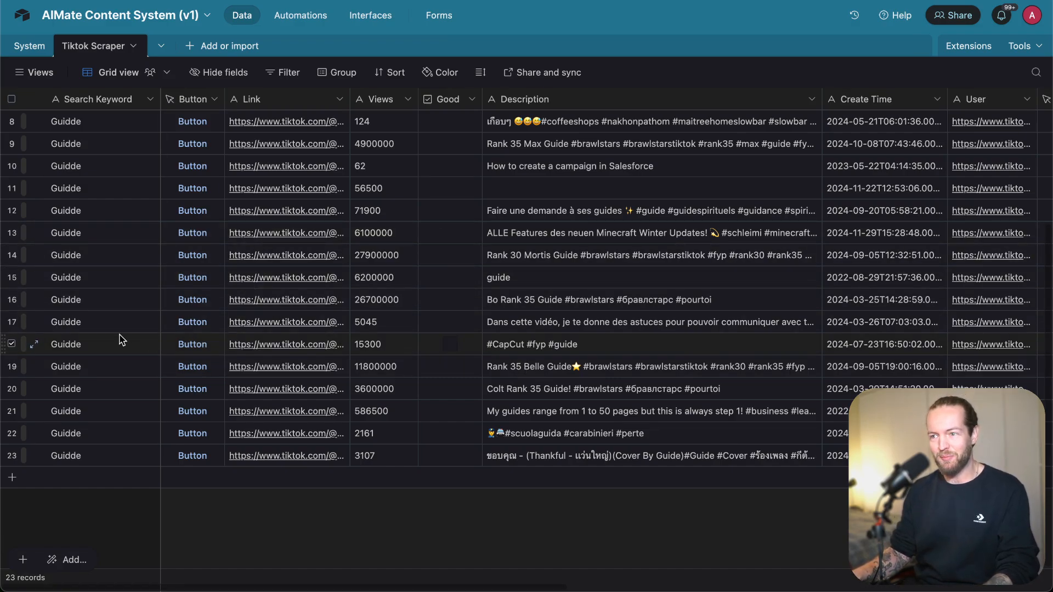
scroll(120, 339, "up", 1)
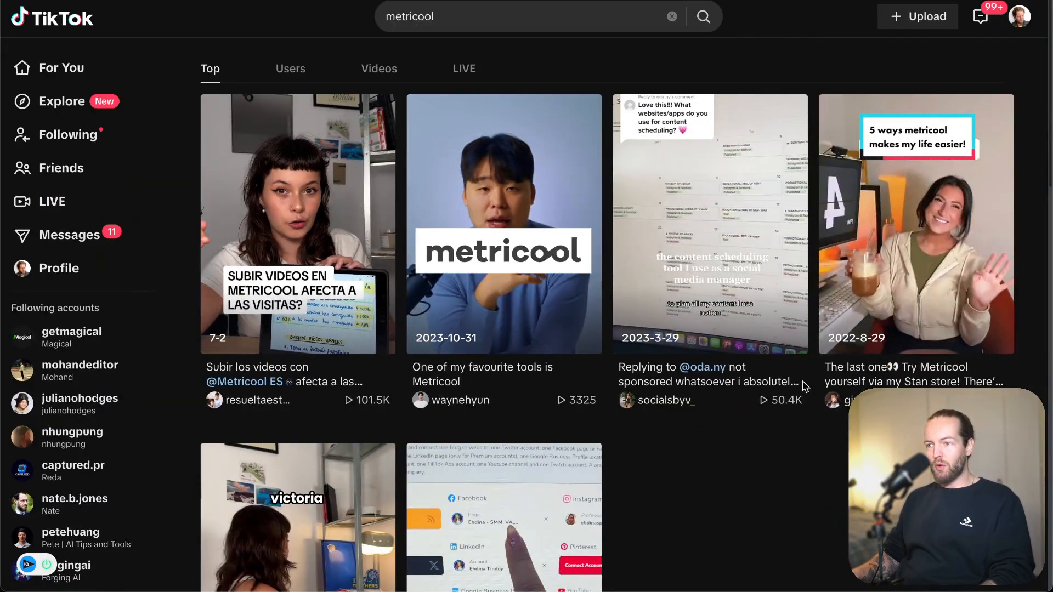
- Examine the top videos and user results for the metricool search on TikTok, and return to the Airtable base
scroll(804, 386, "down", 1)
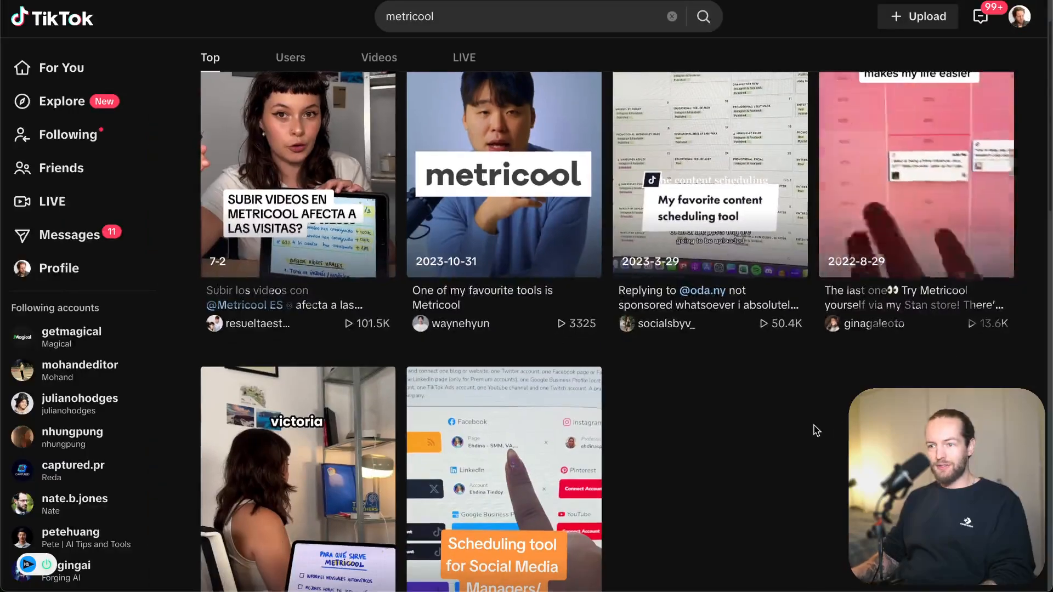
scroll(815, 430, "down", 5)
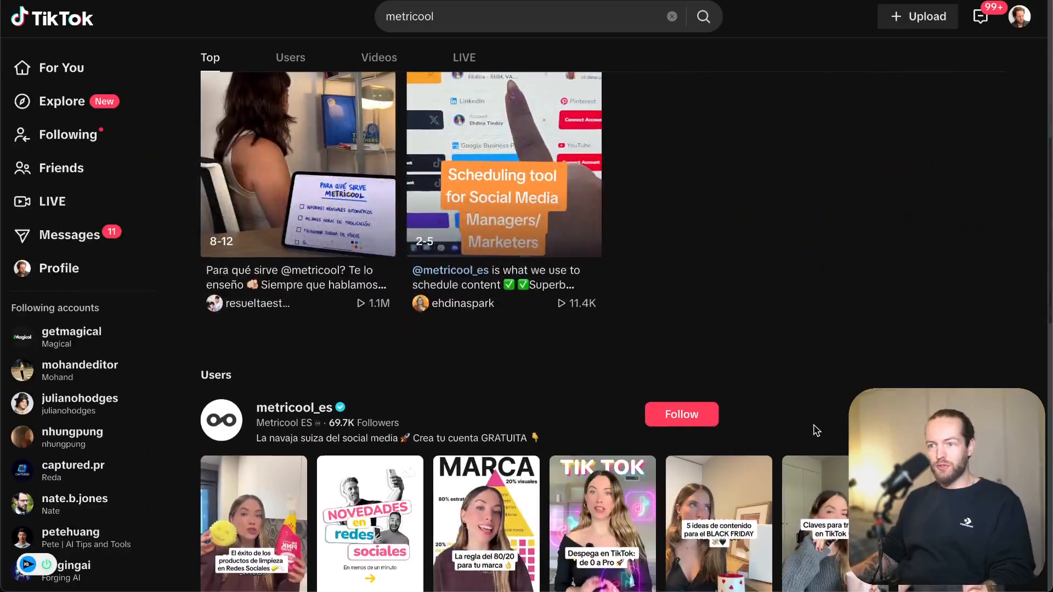
scroll(815, 428, "up", 1)
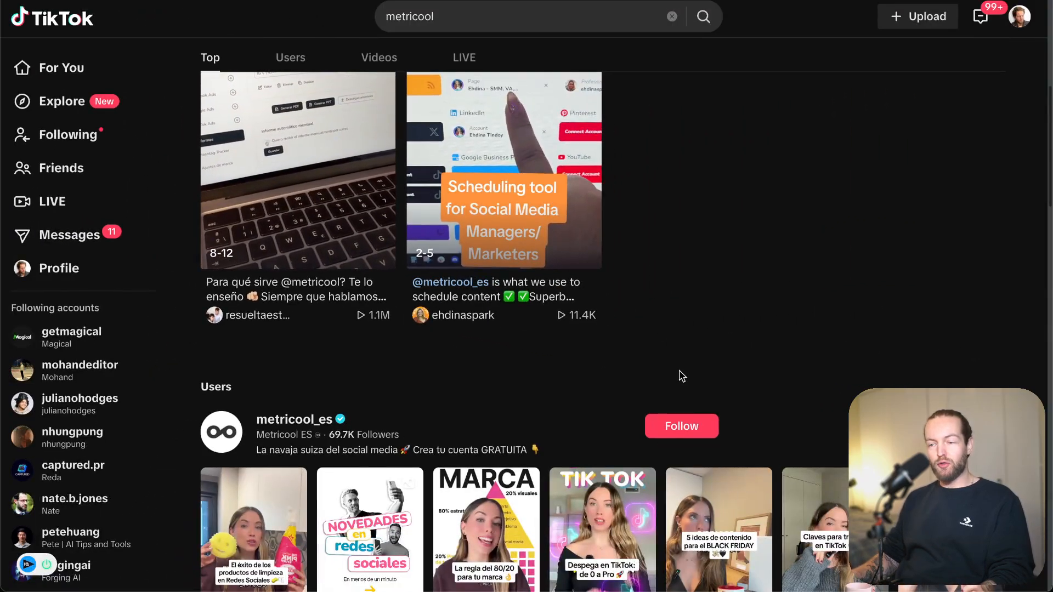
scroll(679, 371, "down", 9)
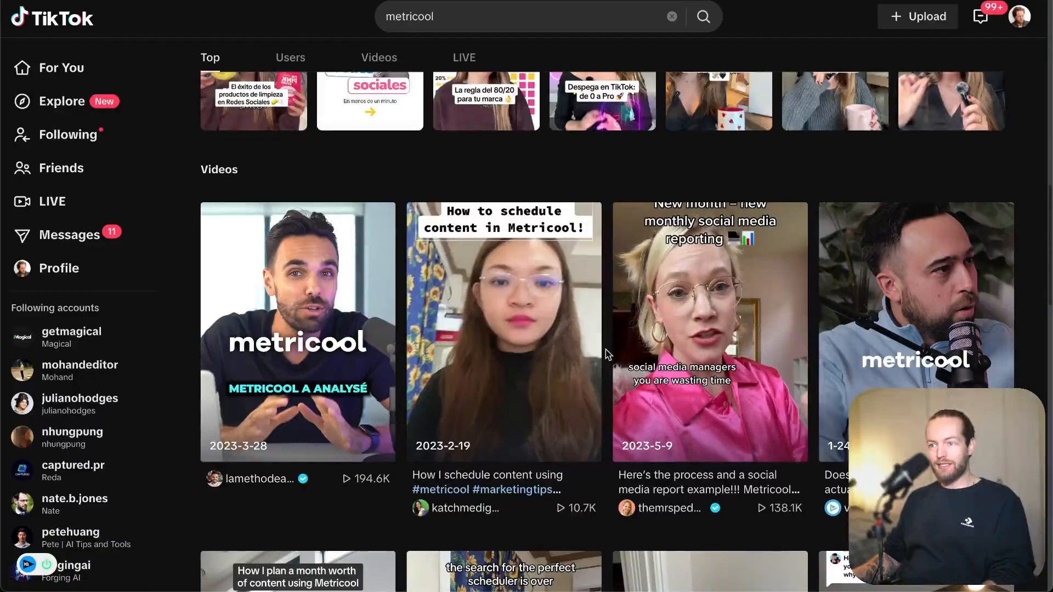
scroll(608, 362, "down", 3)
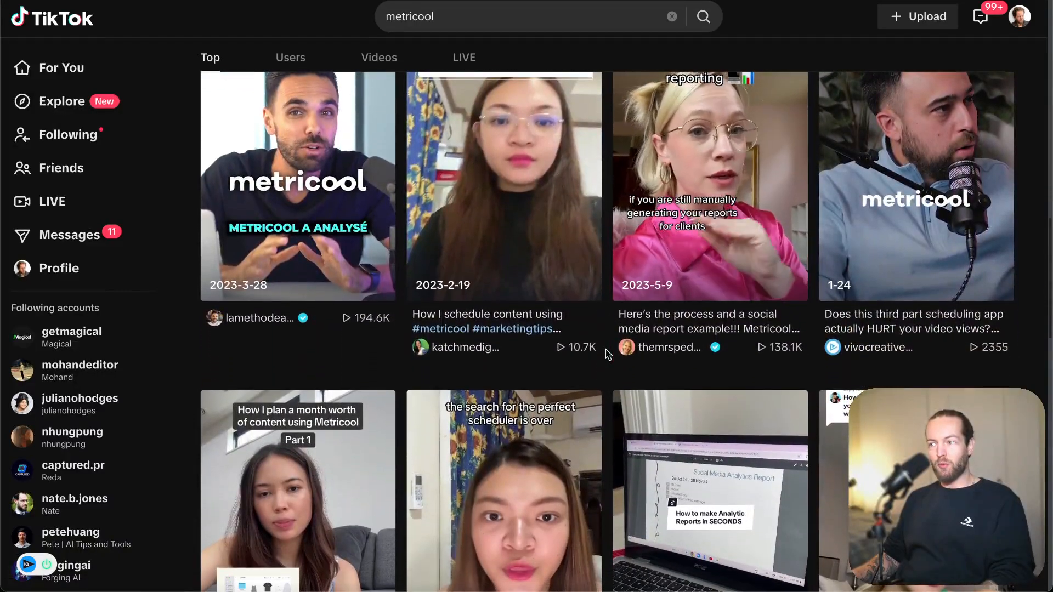
scroll(607, 354, "up", 15)
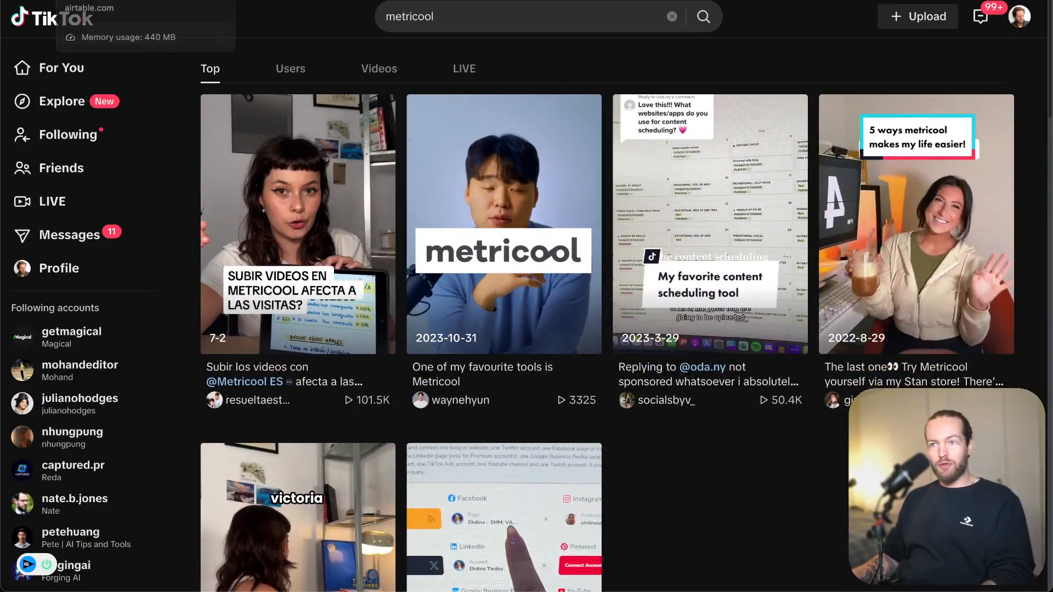
left_click(96, 1)
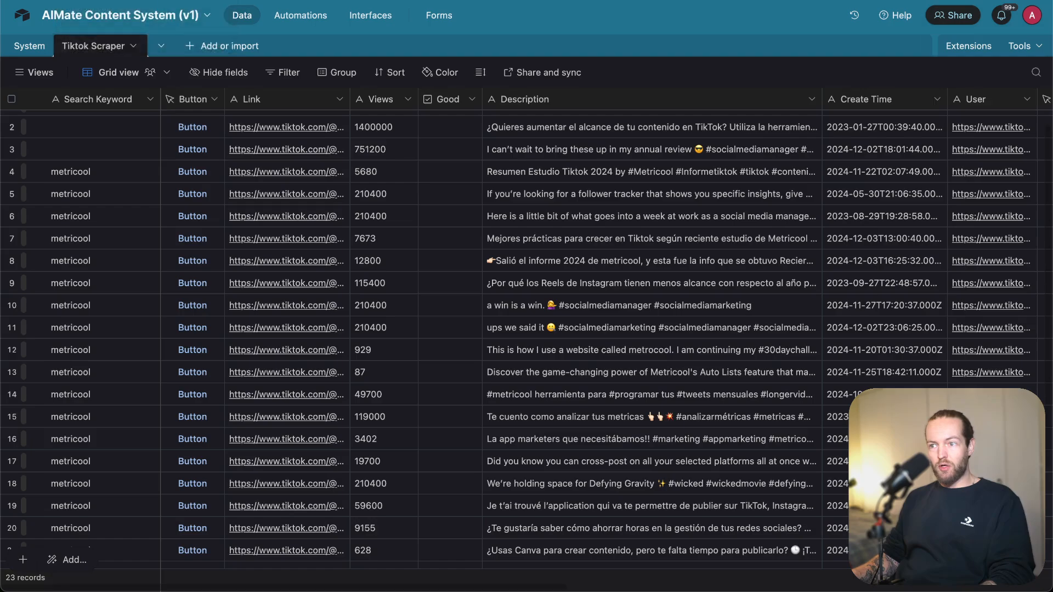
- Sort the Tiktok Scraper records by the Views field in Z → A order
left_click(388, 74)
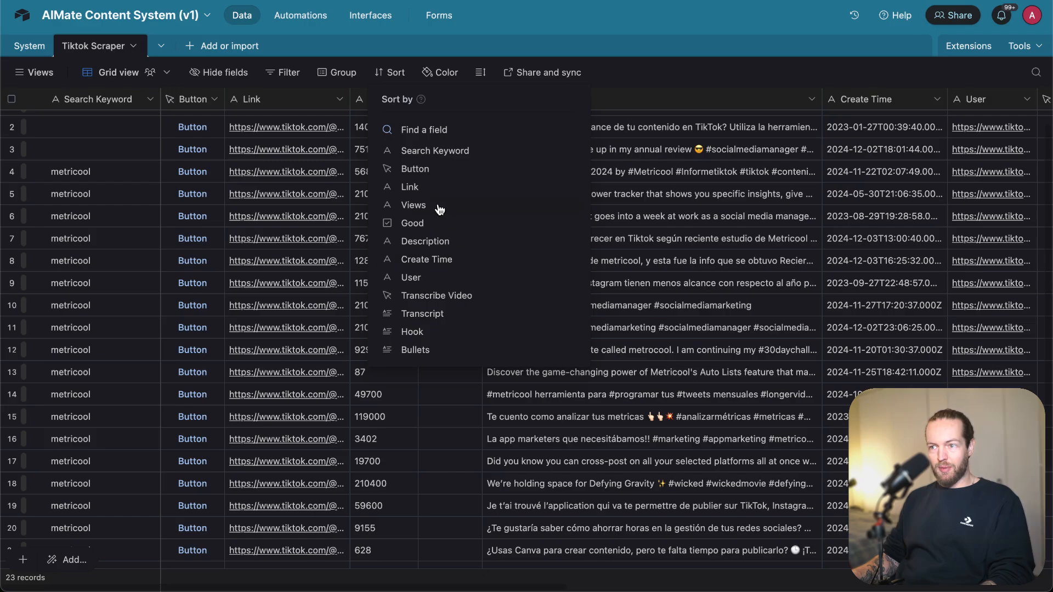
left_click(753, 259)
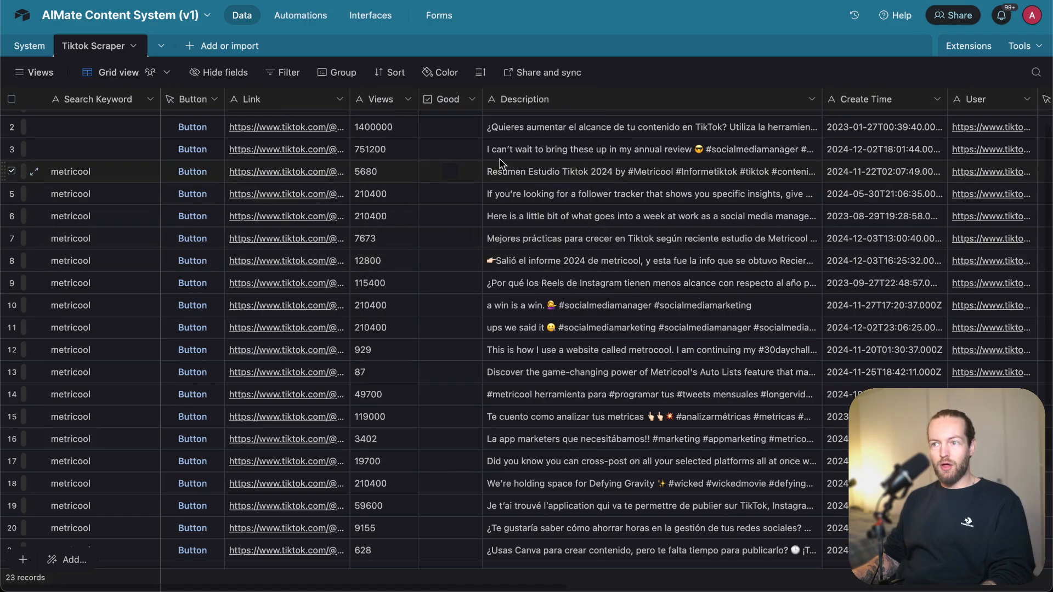
left_click(406, 100)
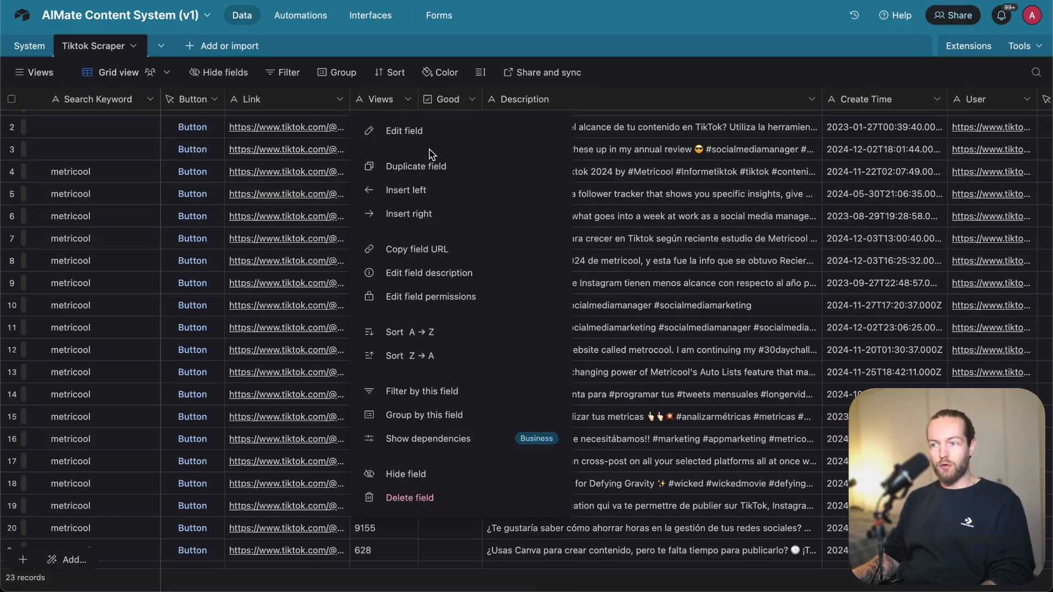
left_click(436, 357)
key("Escape")
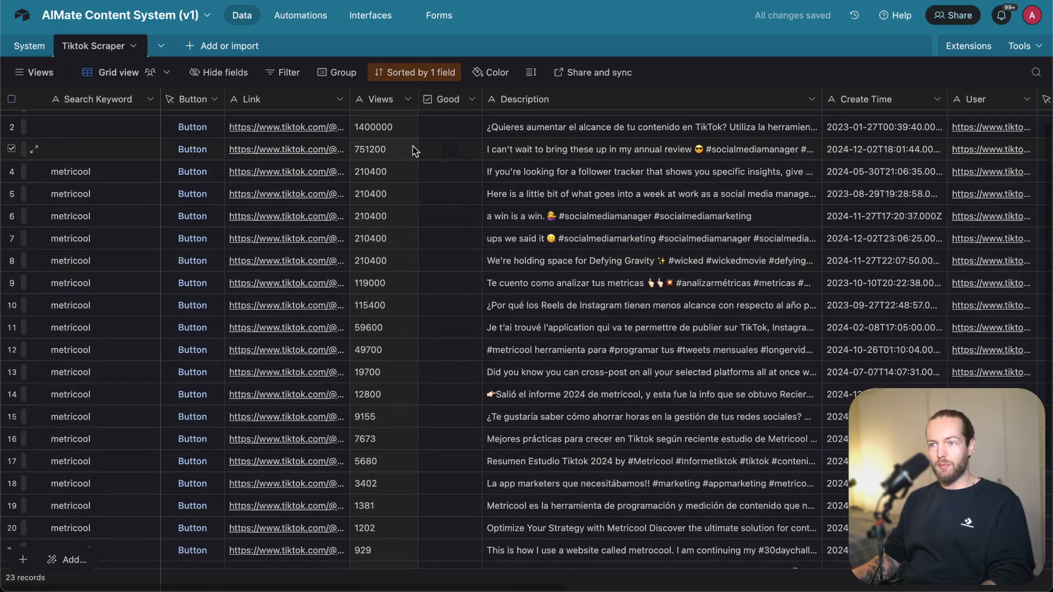
scroll(414, 150, "up", 1)
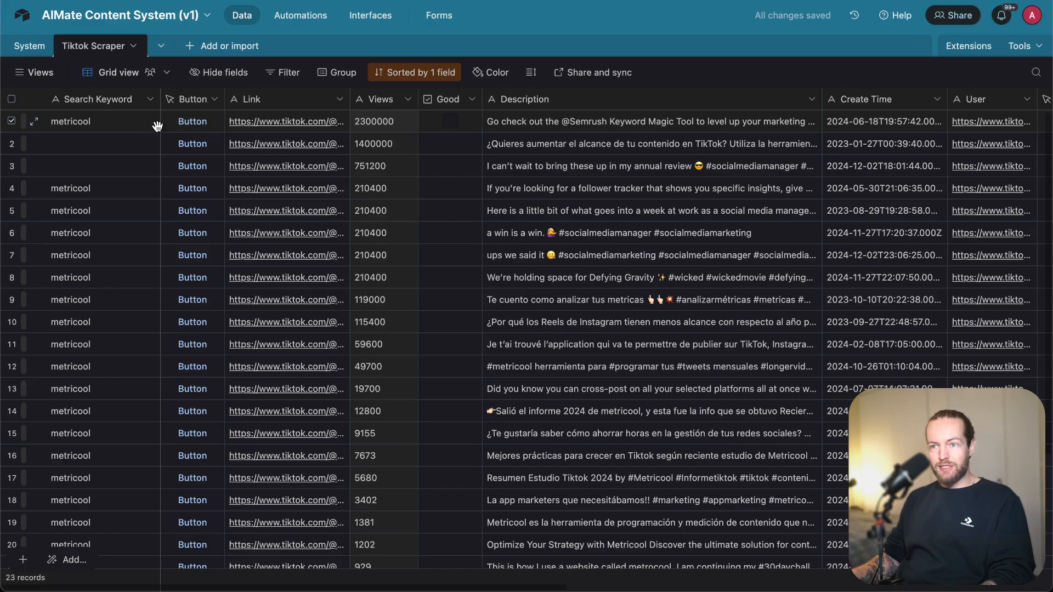
- Set the Search Keyword of the first and second records to SemRush and of the third record to Semrush
left_click(142, 138)
type("SemRush")
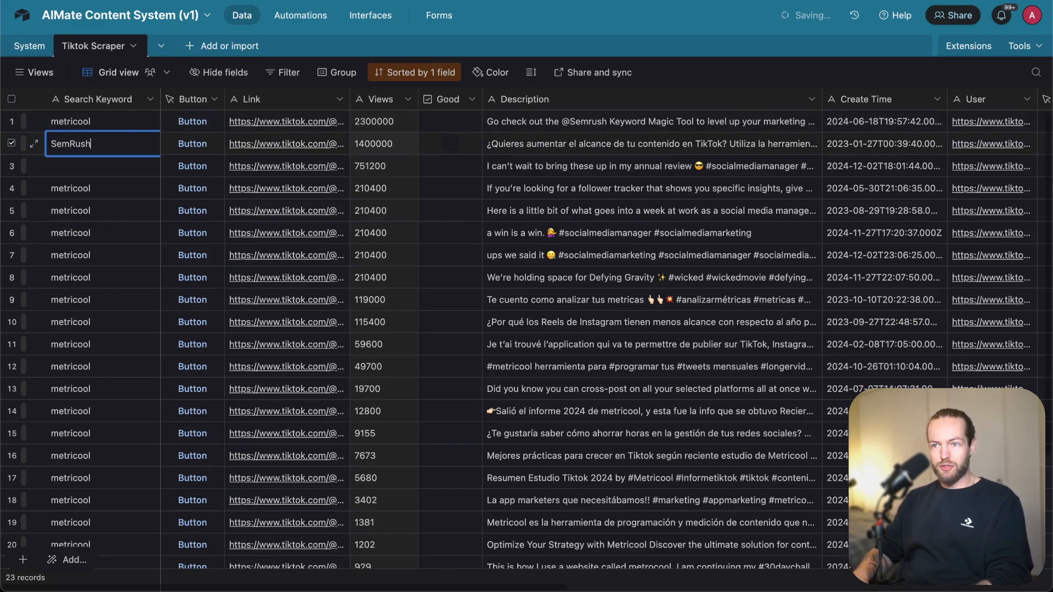
key("Tab")
key("Down")
key("Left")
type("R")
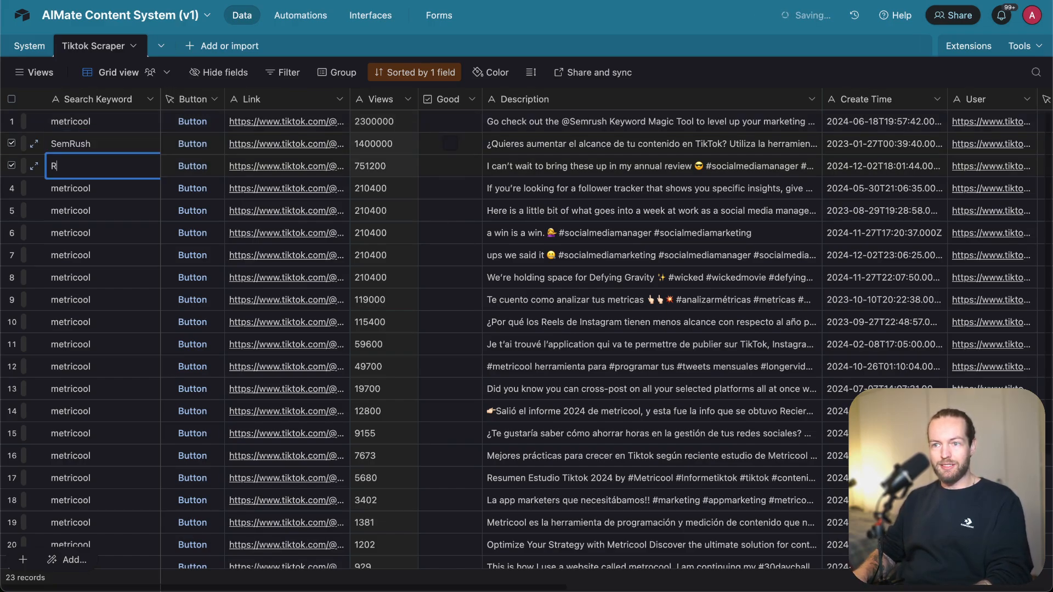
key("BackSpace")
type("Semrush")
key("super+Left")
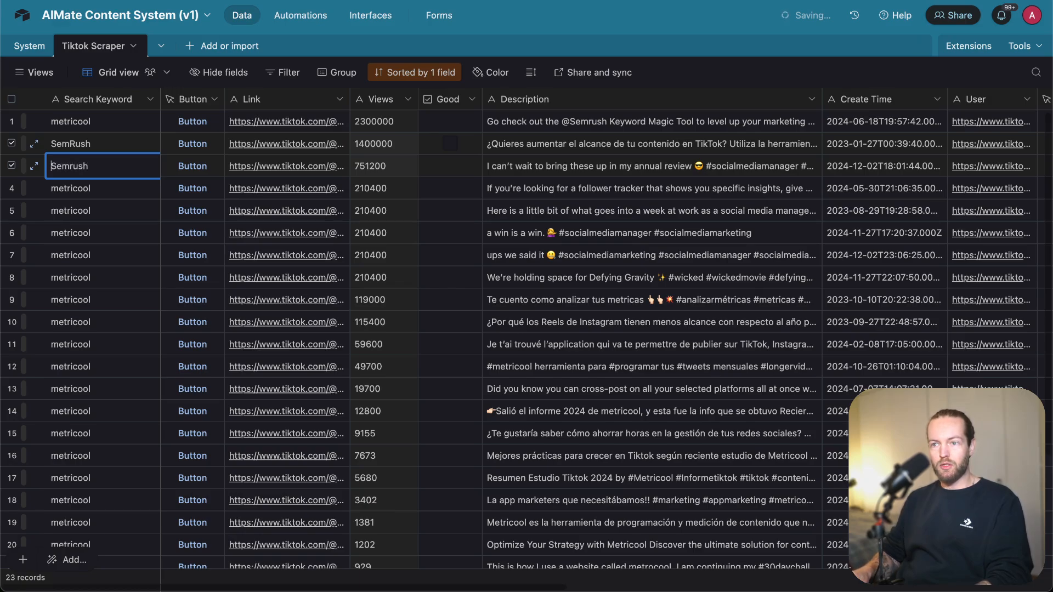
key("Return")
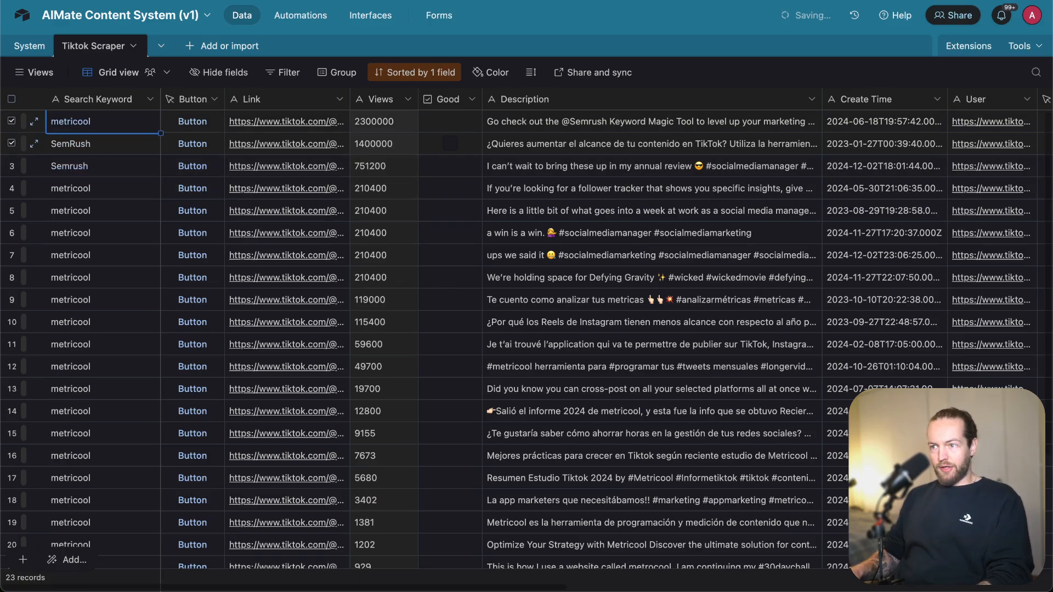
type("SemRush")
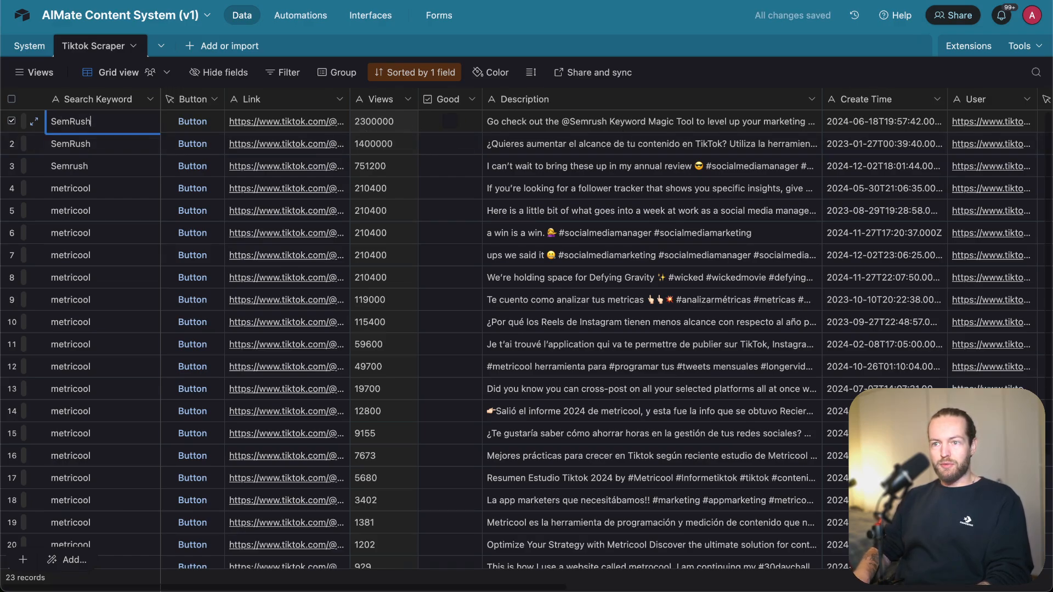
key("Return")
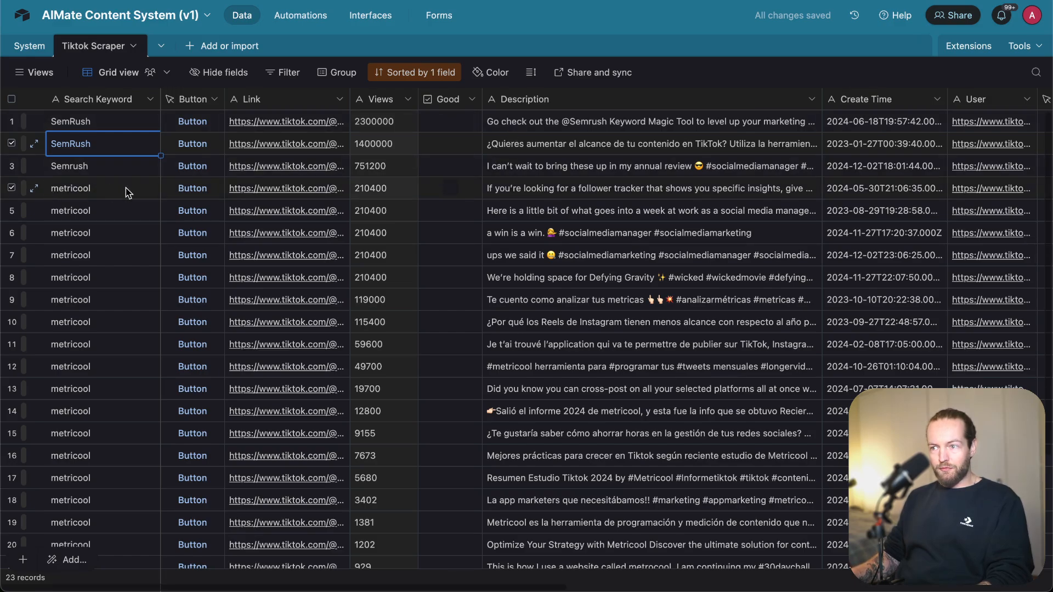
- Read the description of the fourth record, the first metricool one, and watch its linked TikTok video
left_click(373, 192)
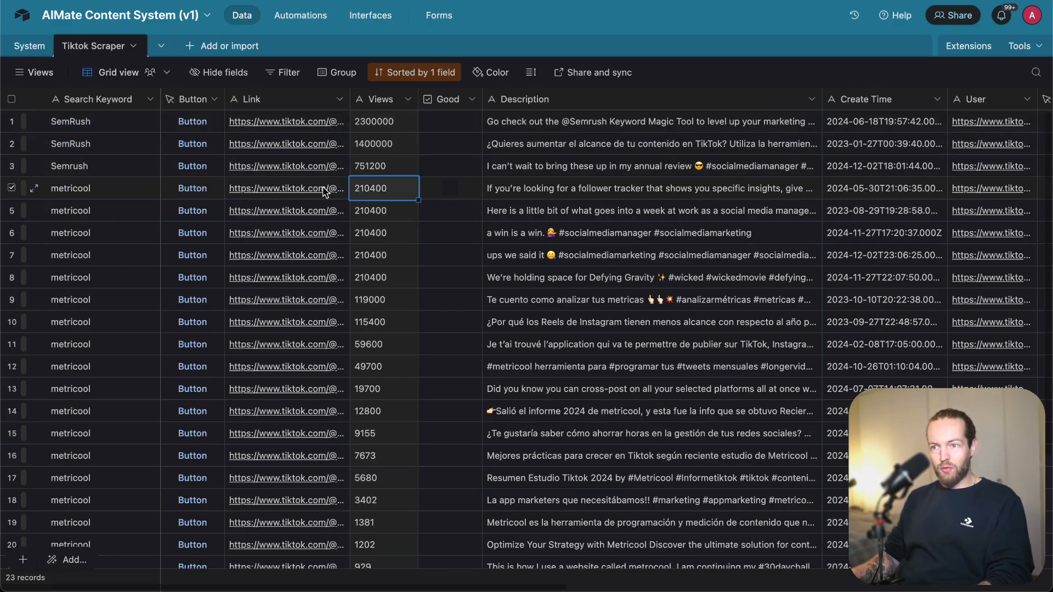
double_click(635, 194)
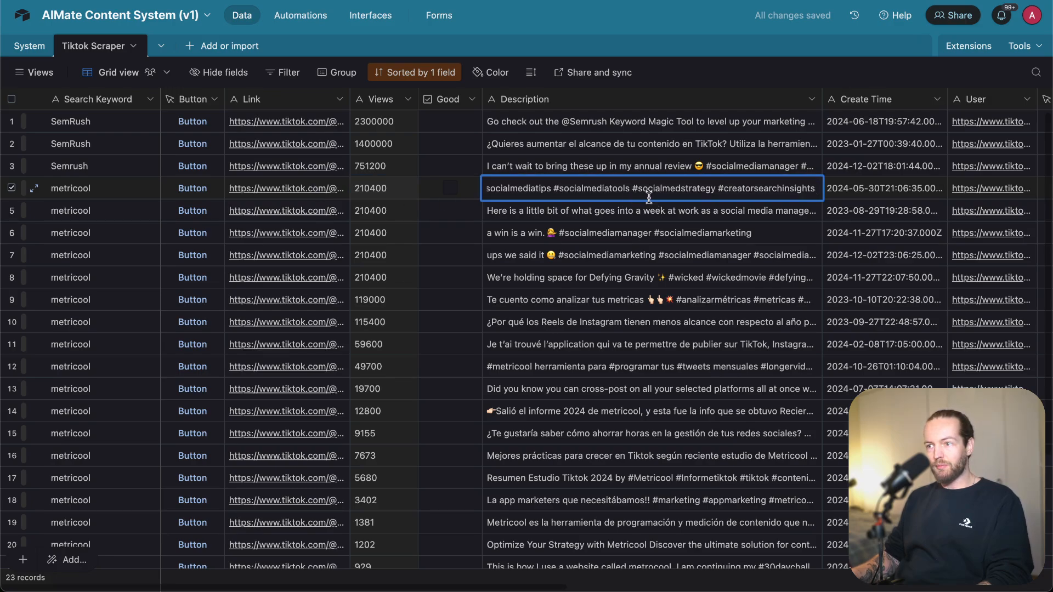
left_click(651, 212)
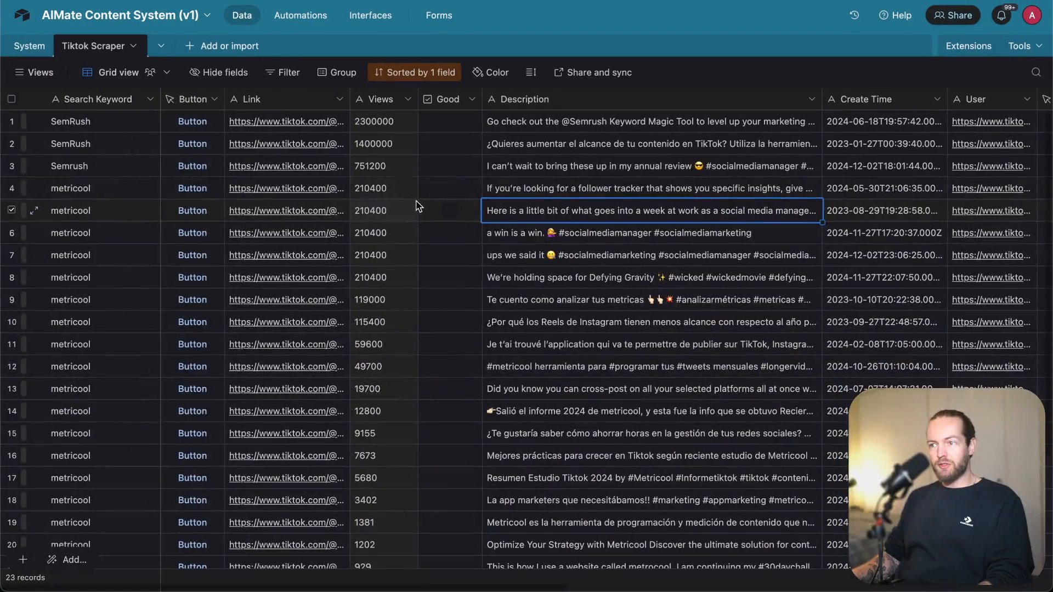
left_click(309, 189)
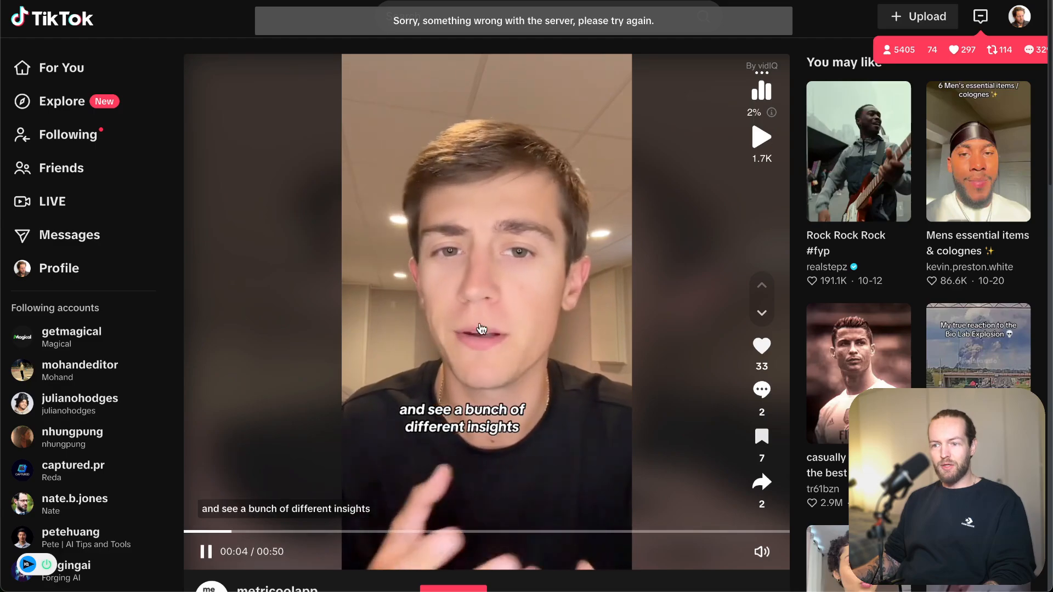
left_click(486, 318)
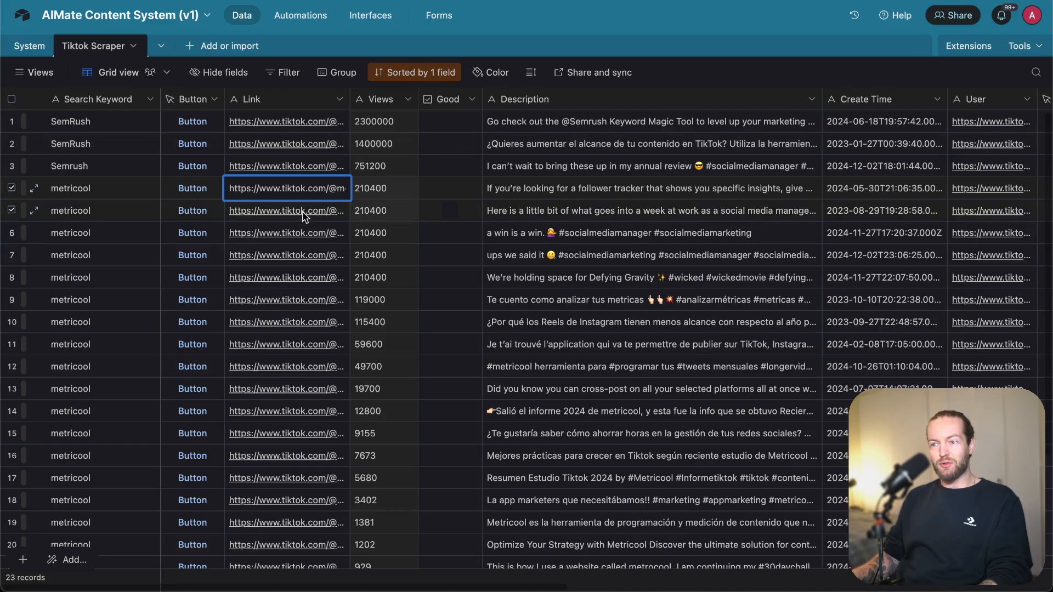
- Watch the TikTok video linked in the fifth record and return to the Tiktok Scraper table
left_click(390, 188)
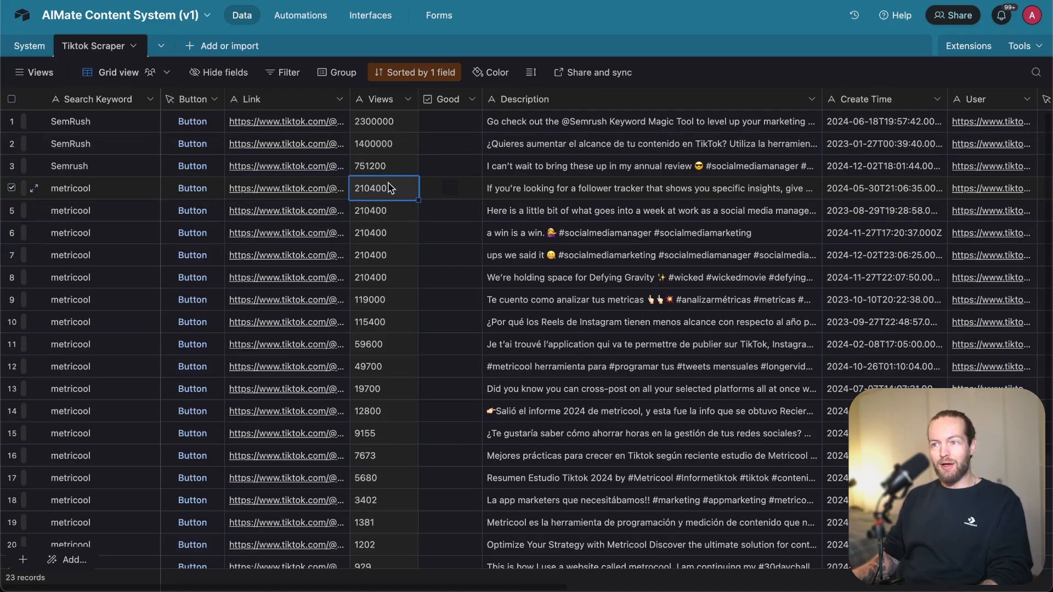
left_click(310, 211)
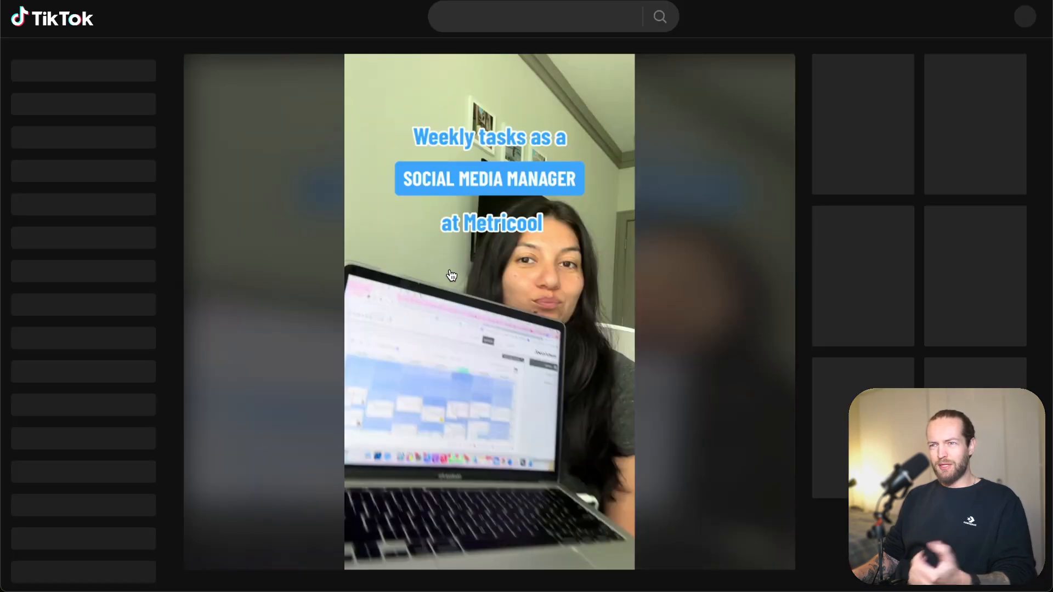
left_click(589, 330)
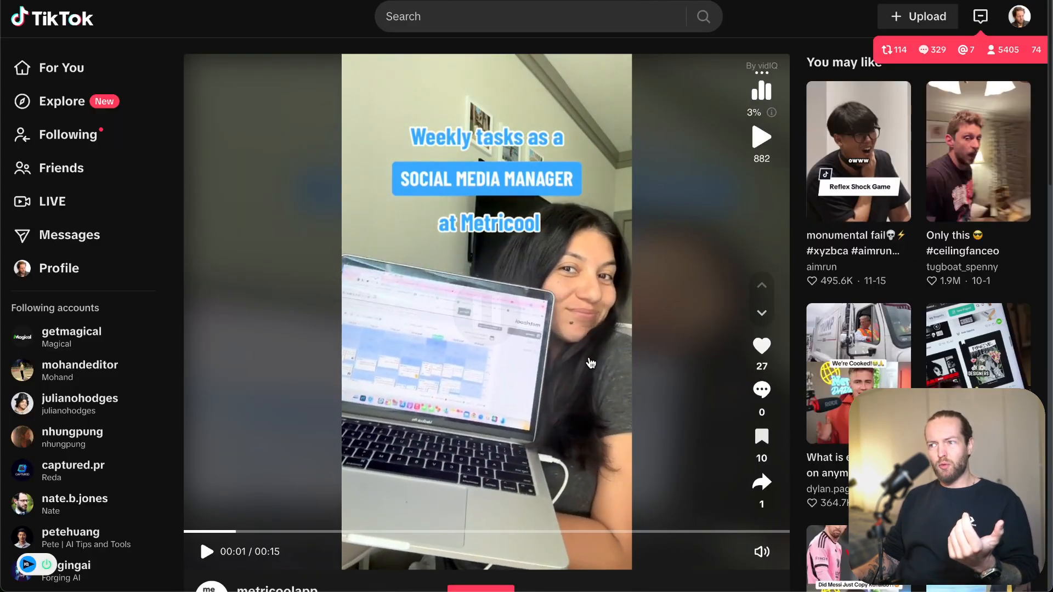
key("super+w")
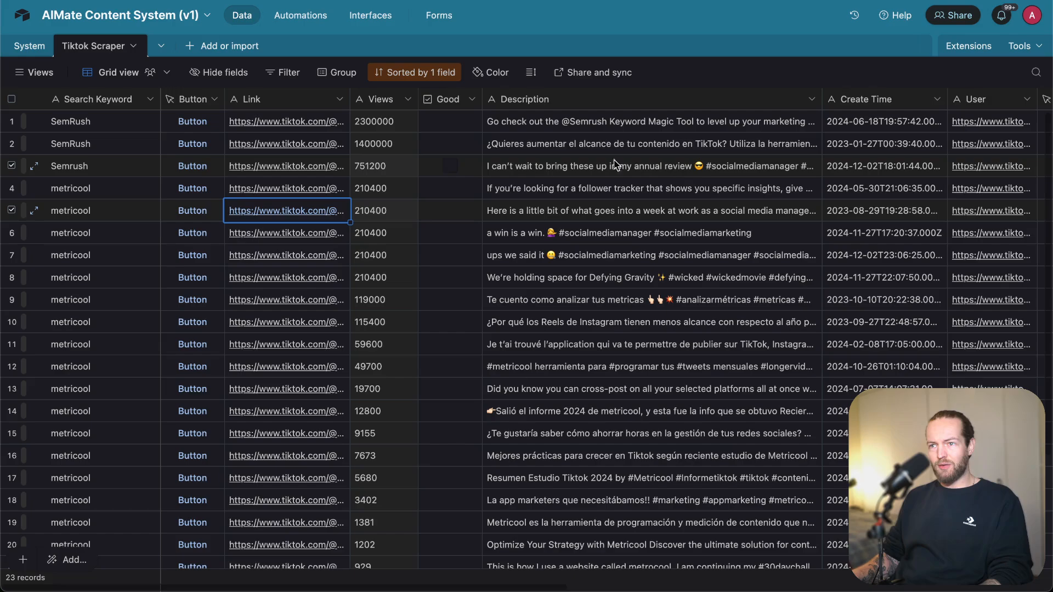
- Watch the TikTok videos linked in the sixth and seventh records, closing each one after viewing
left_click(330, 226)
left_click(304, 235)
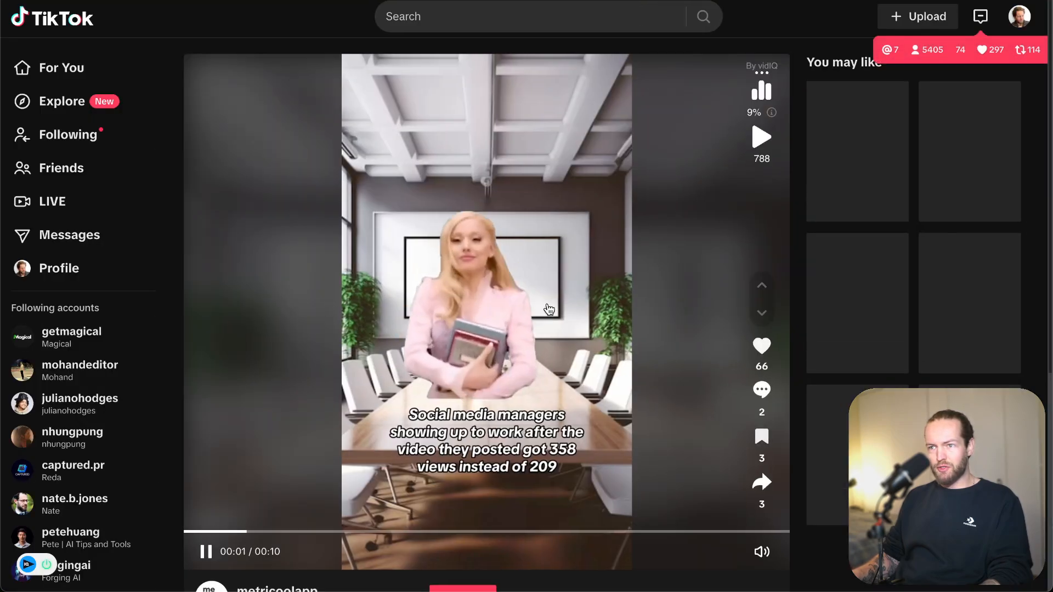
key("super+w")
left_click(306, 263)
left_click(309, 260)
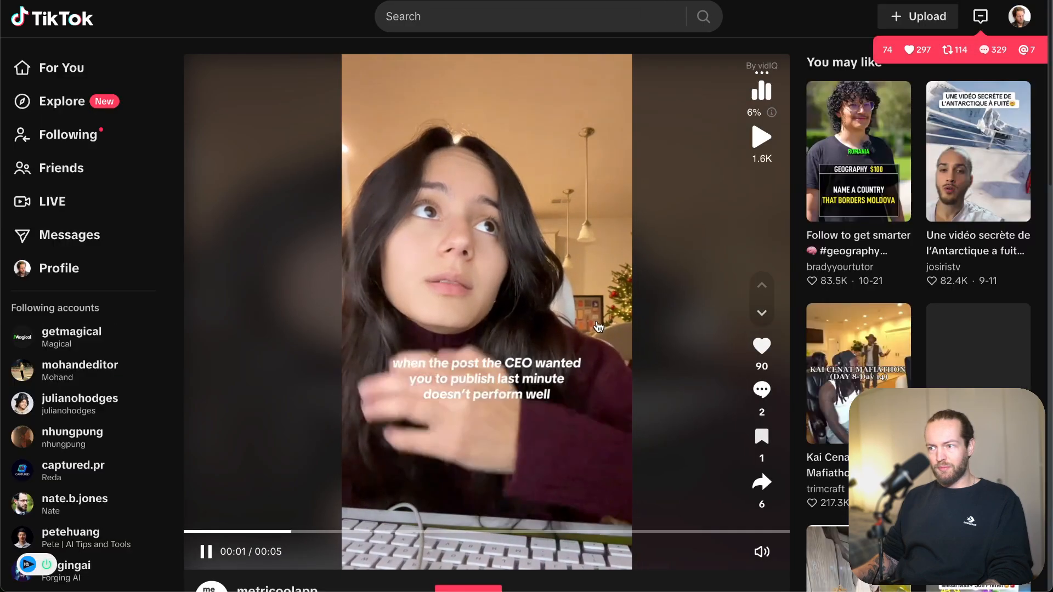
key("super+w")
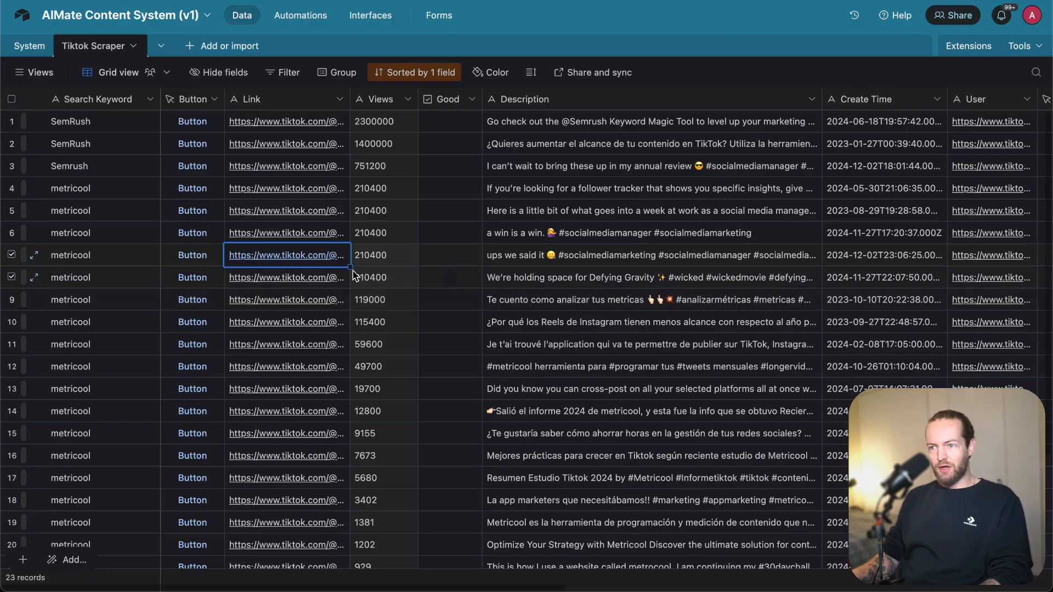
- View the TikTok video linked in the eighth record and return to the table
left_click(313, 277)
left_click(313, 278)
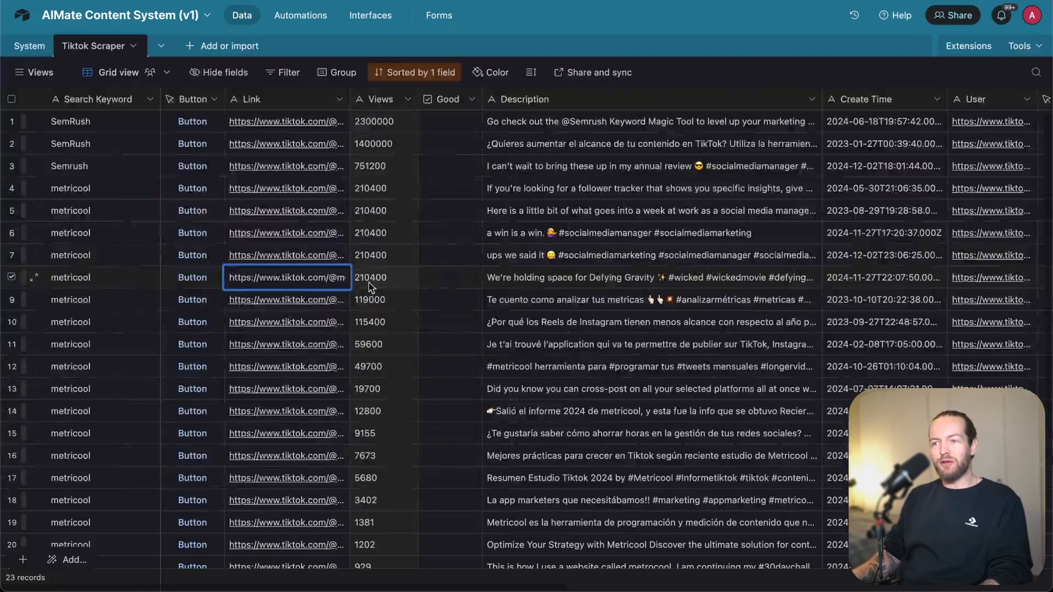
left_click(326, 277)
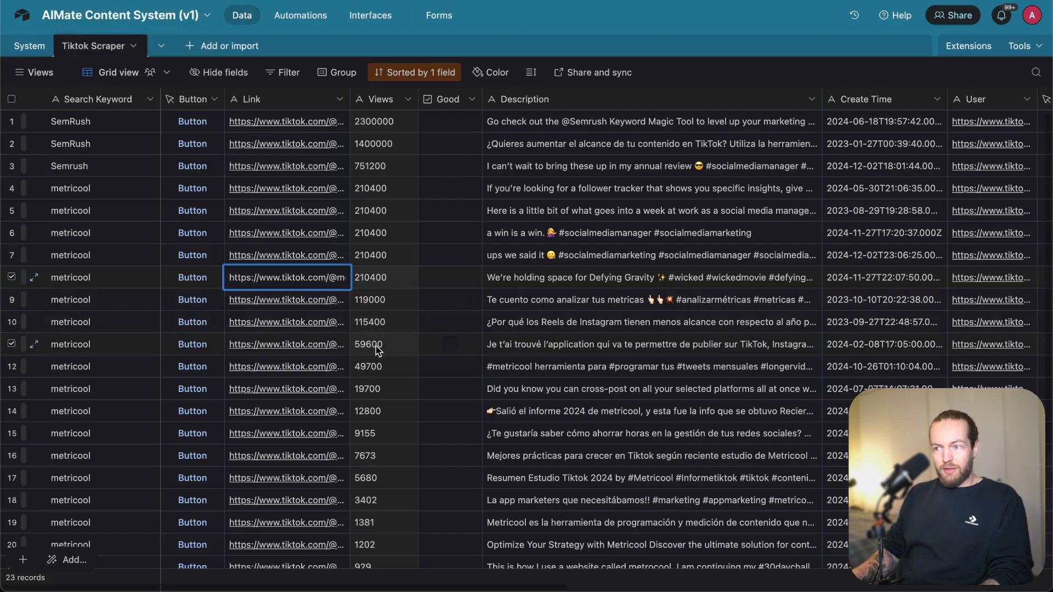
- Watch the ninth record's TikTok video, skipping ahead in it, and mark that record as Good
left_click(437, 306)
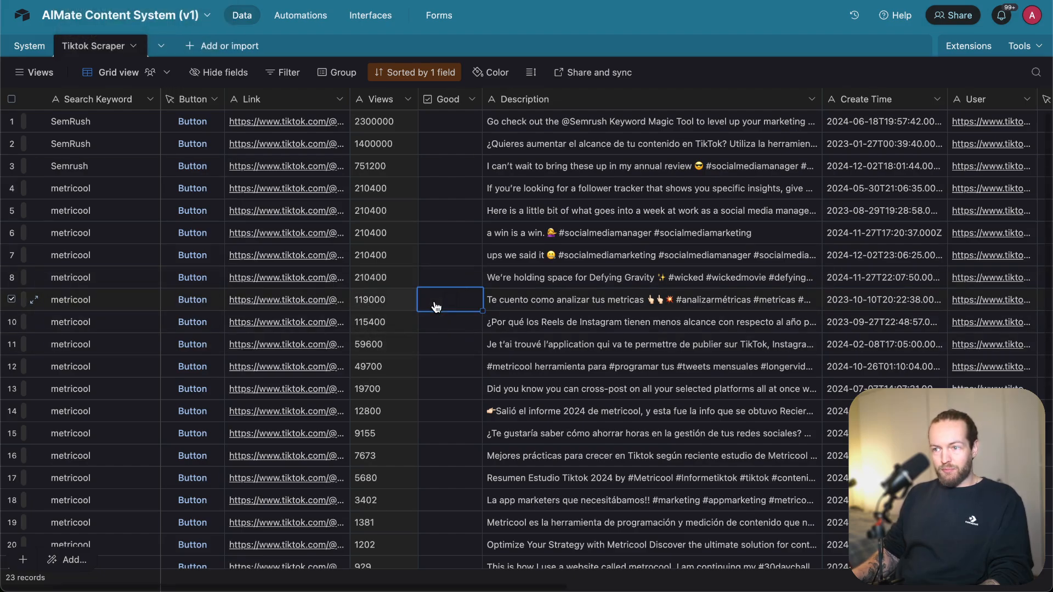
left_click(303, 302)
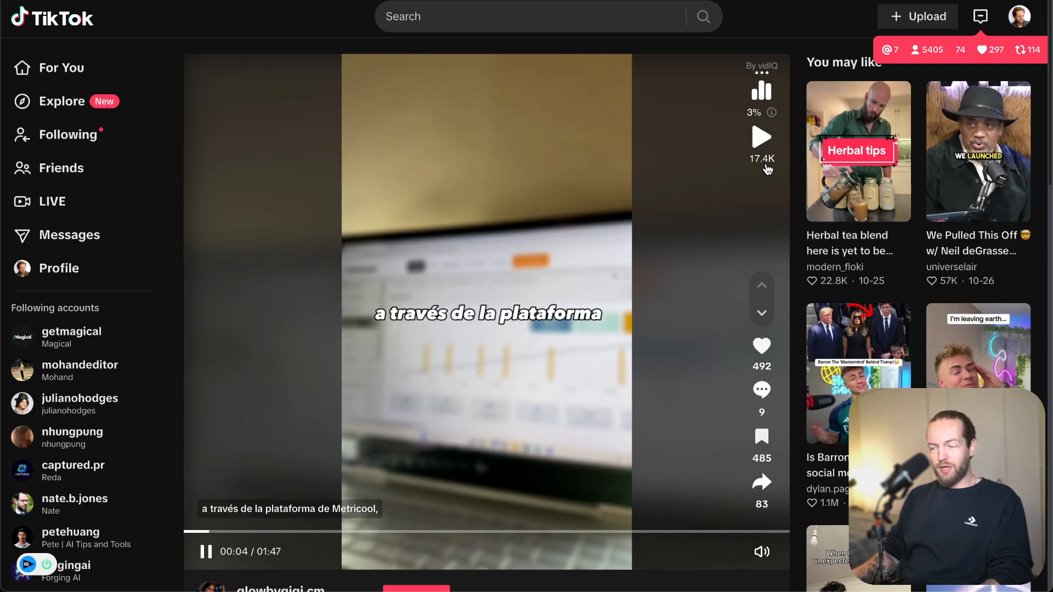
left_click_drag(248, 532, 350, 532)
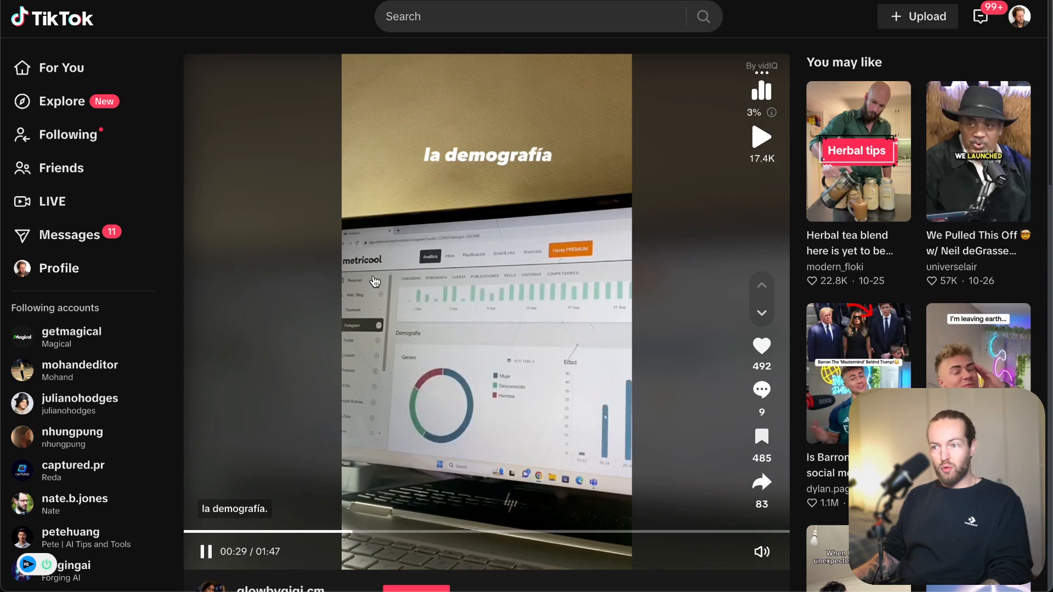
left_click(425, 291)
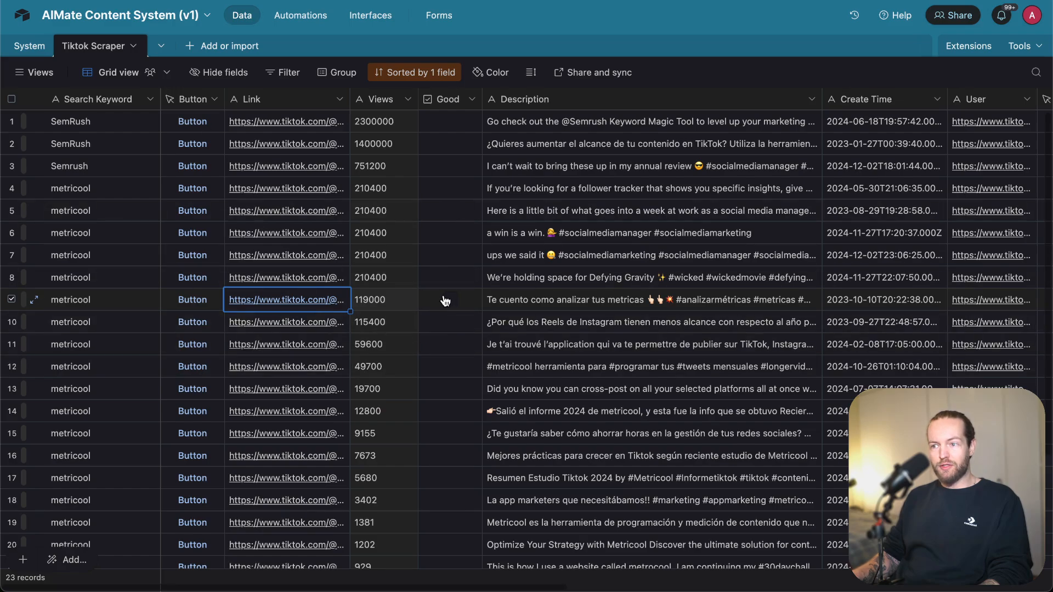
- Watch the tenth record's TikTok video, skipping ahead to its later parts
left_click(301, 327)
left_click(301, 327)
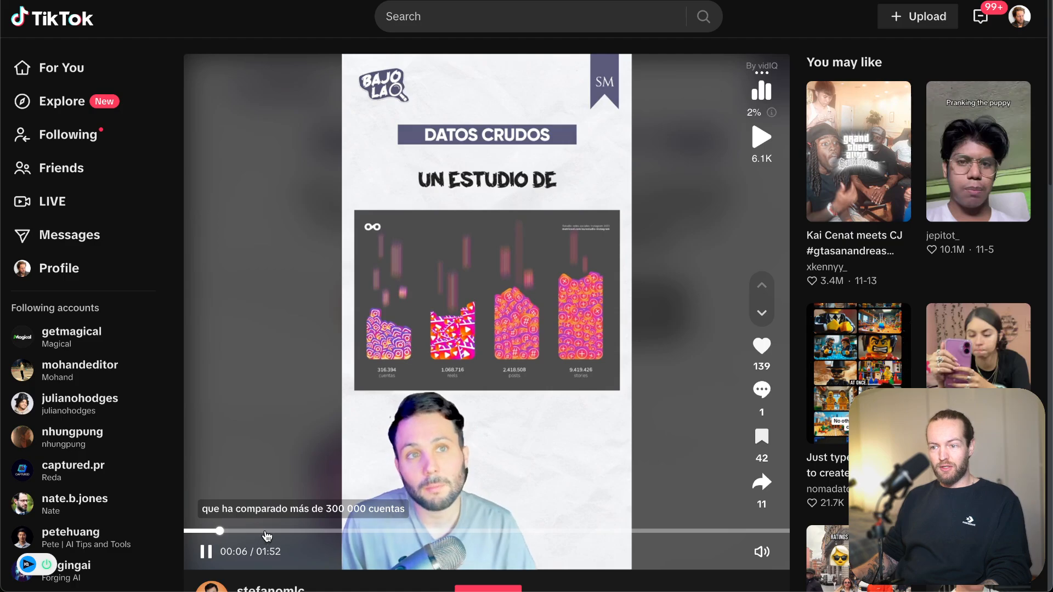
left_click(315, 531)
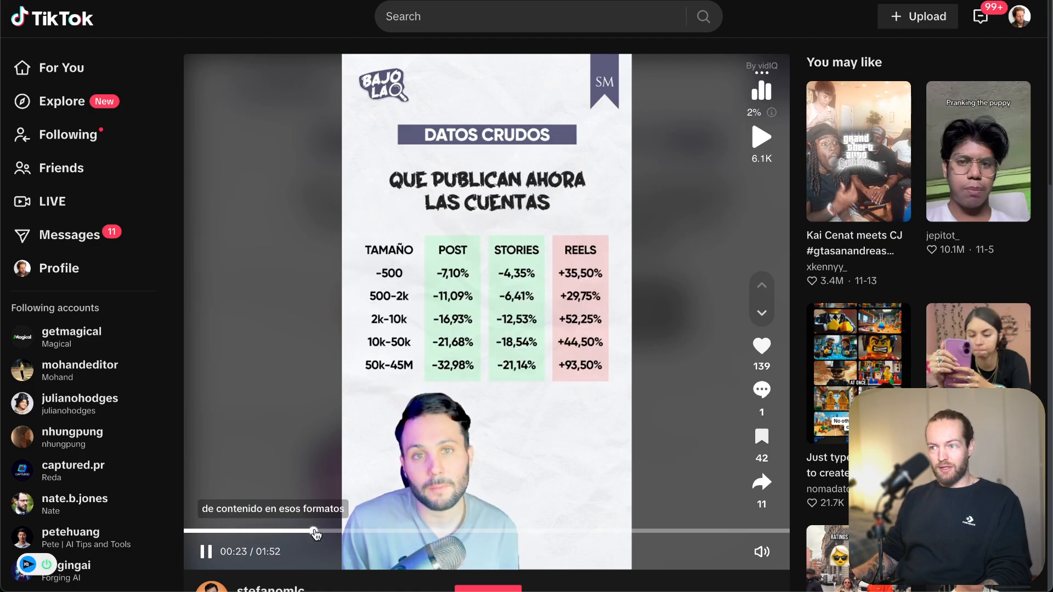
left_click(457, 531)
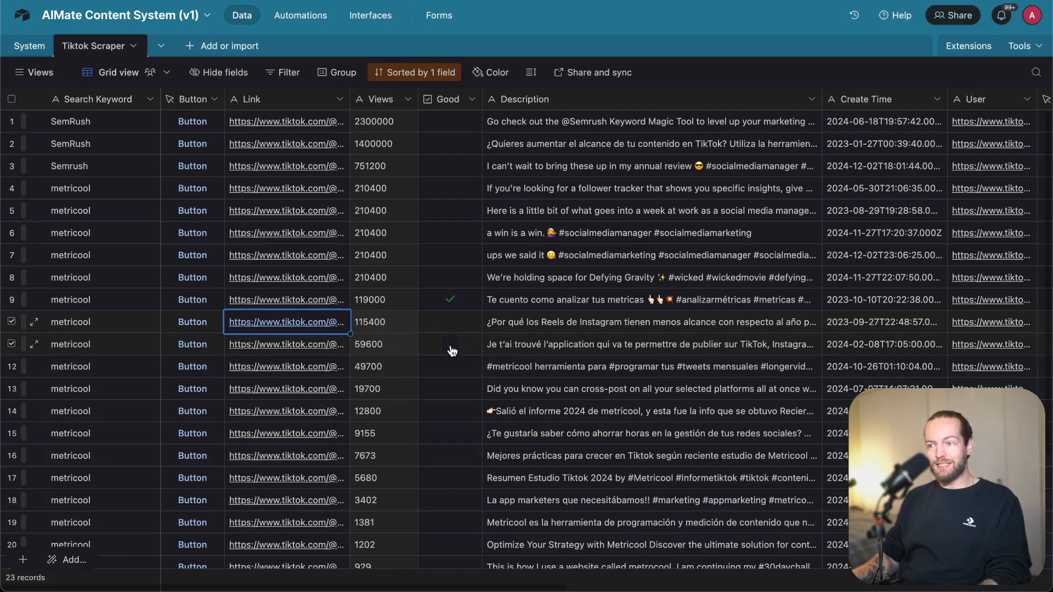
- Check the description of the twelfth record and watch the TikTok video linked in the thirteenth record
left_click(569, 373)
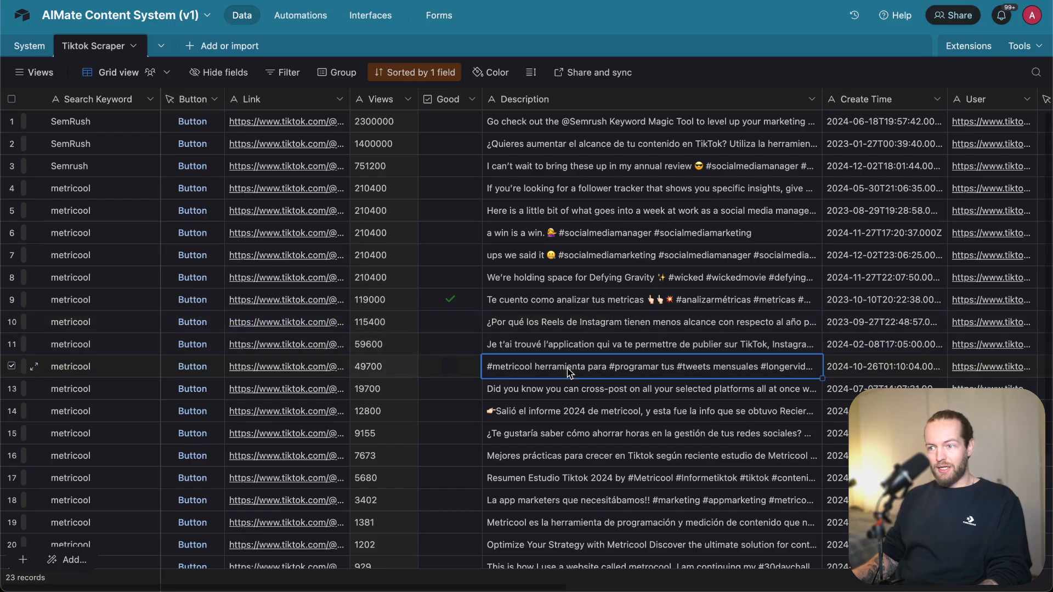
left_click(296, 396)
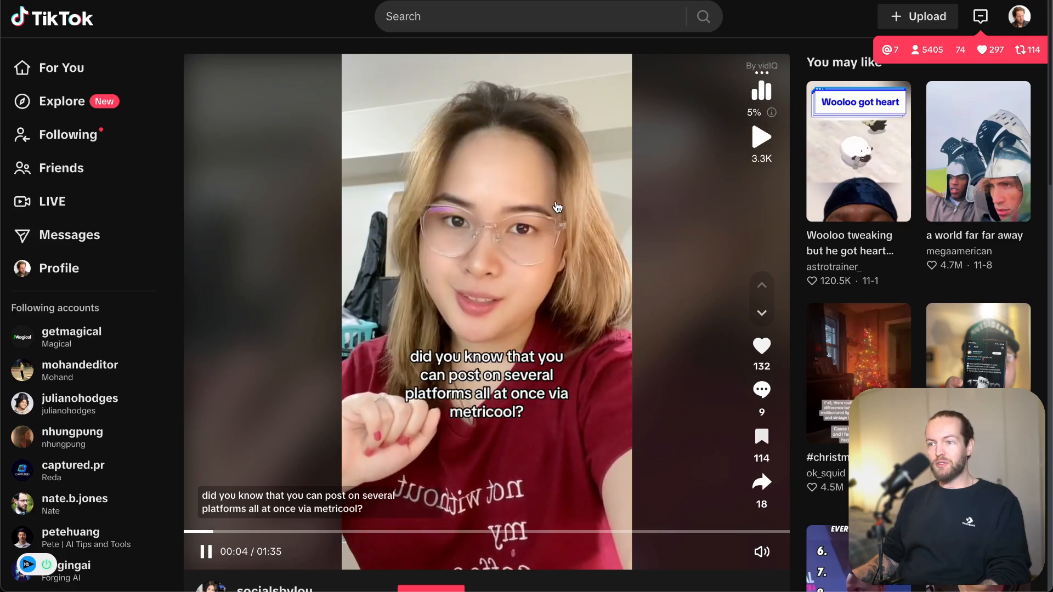
left_click(561, 210)
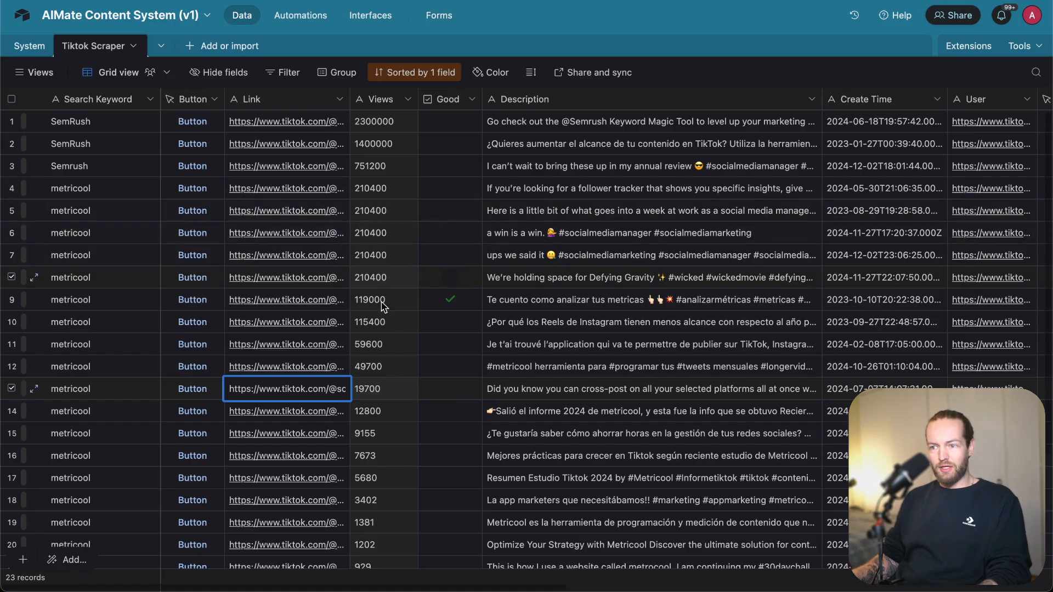
- View the TikTok videos linked in records 14, 15 and 16 of the Tiktok Scraper table
scroll(431, 373, "down", 1)
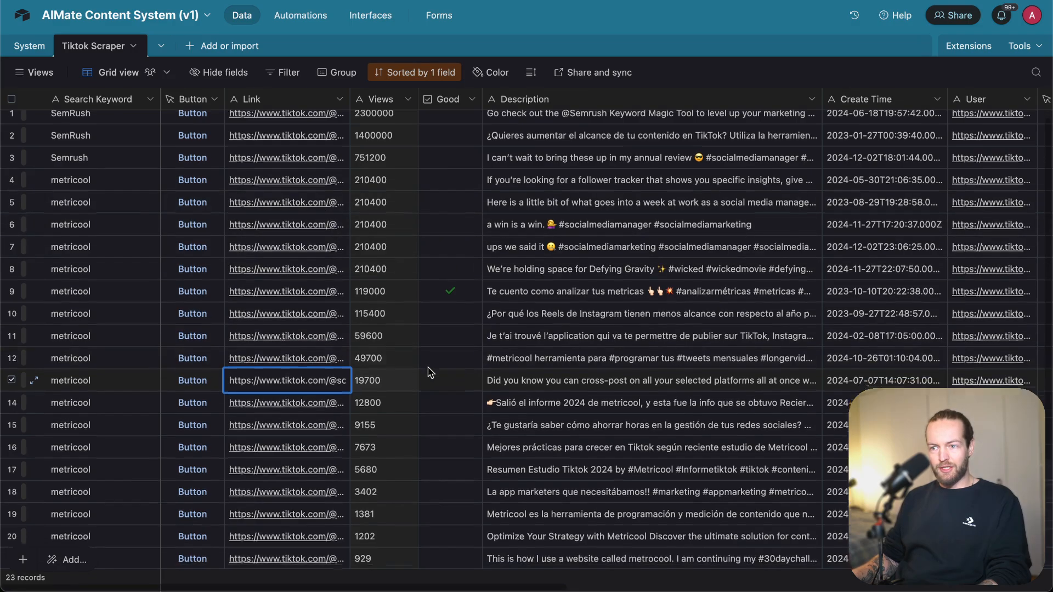
left_click(293, 368)
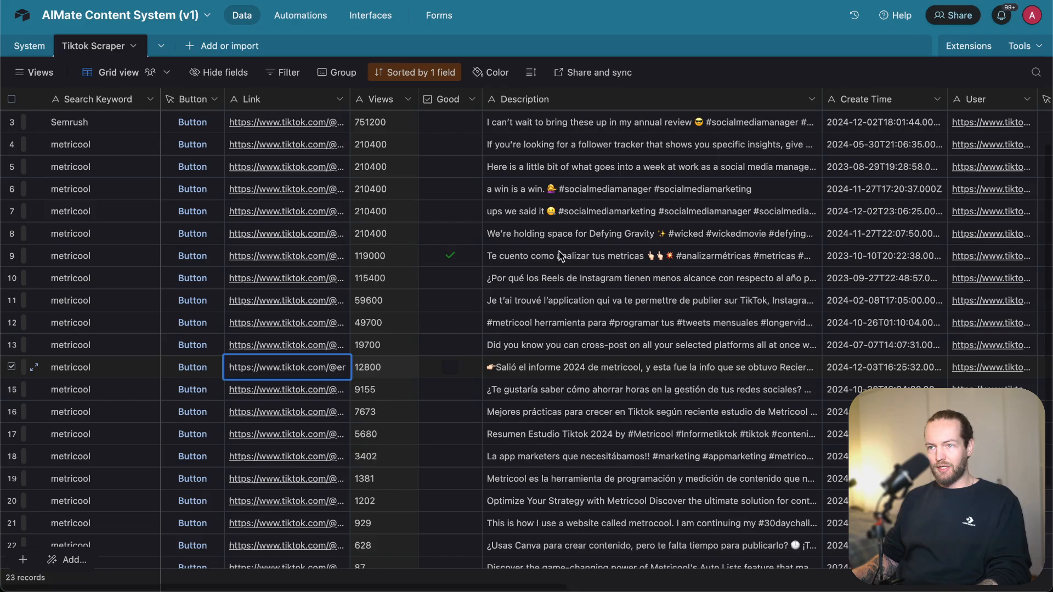
left_click(312, 390)
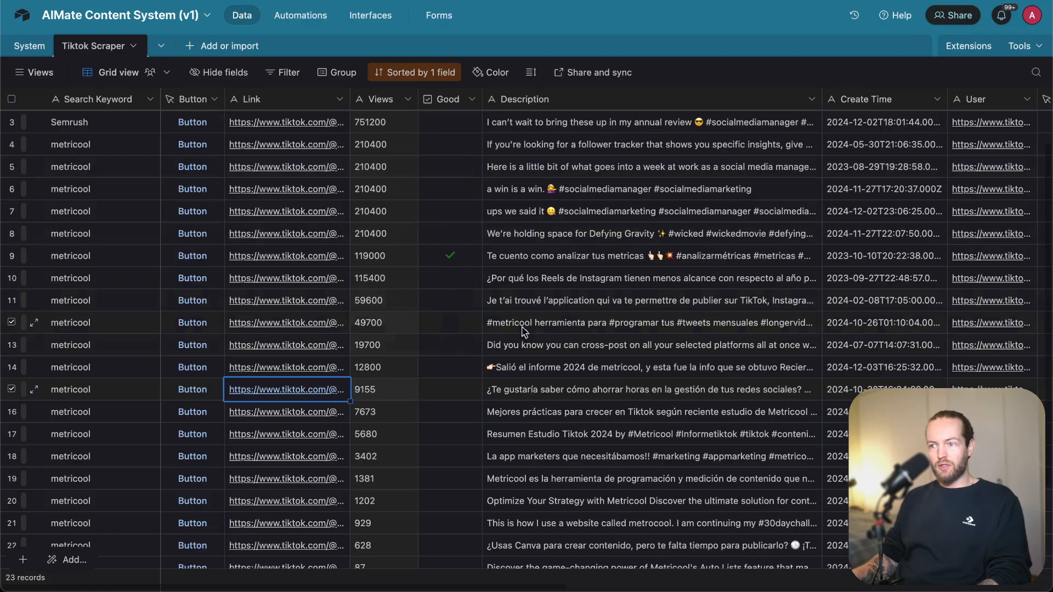
left_click(308, 412)
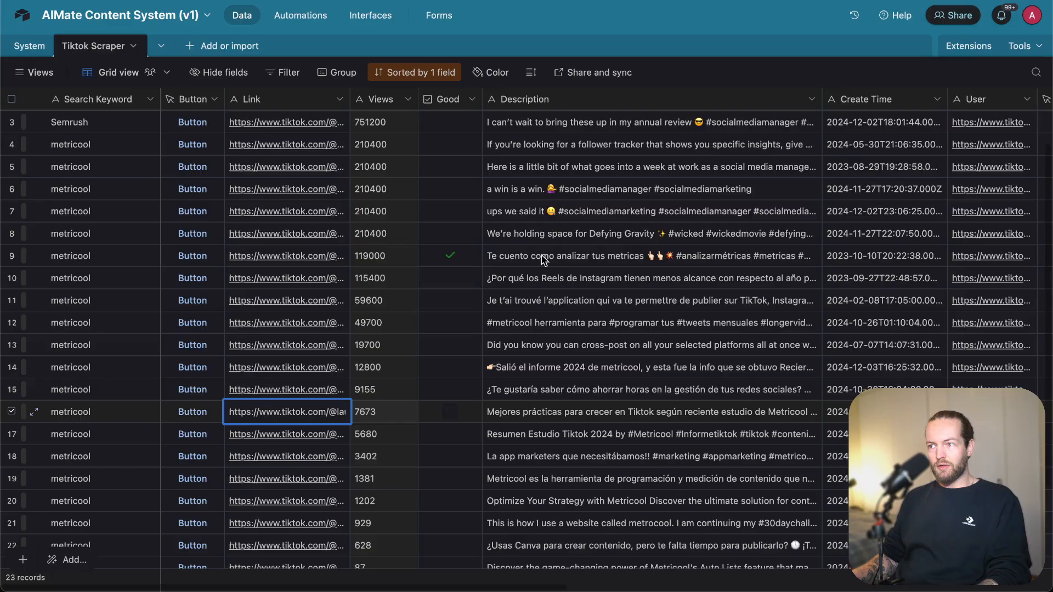
scroll(417, 420, "up", 1)
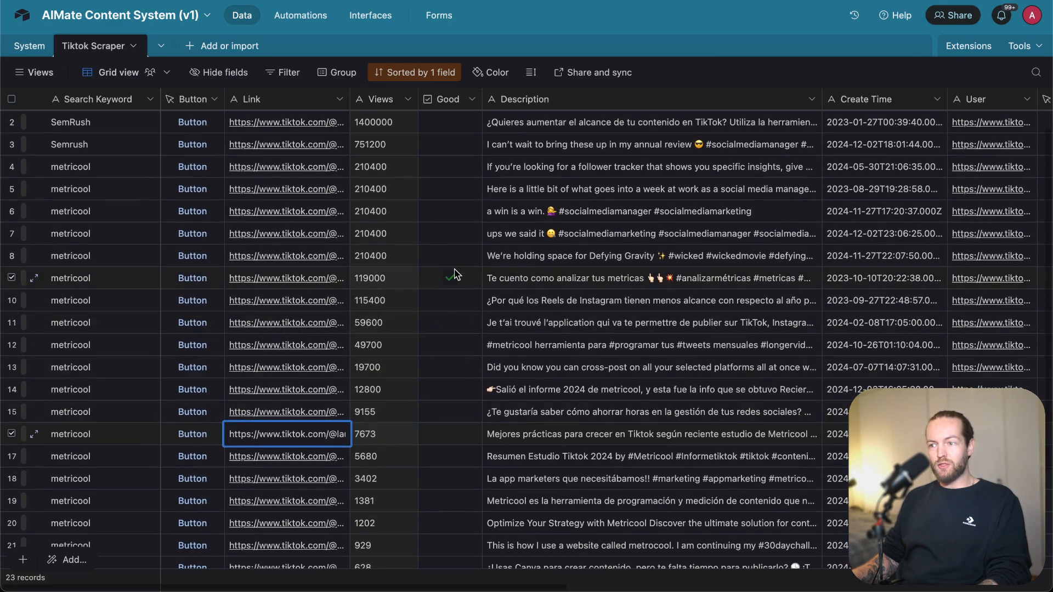
scroll(453, 283, "up", 1)
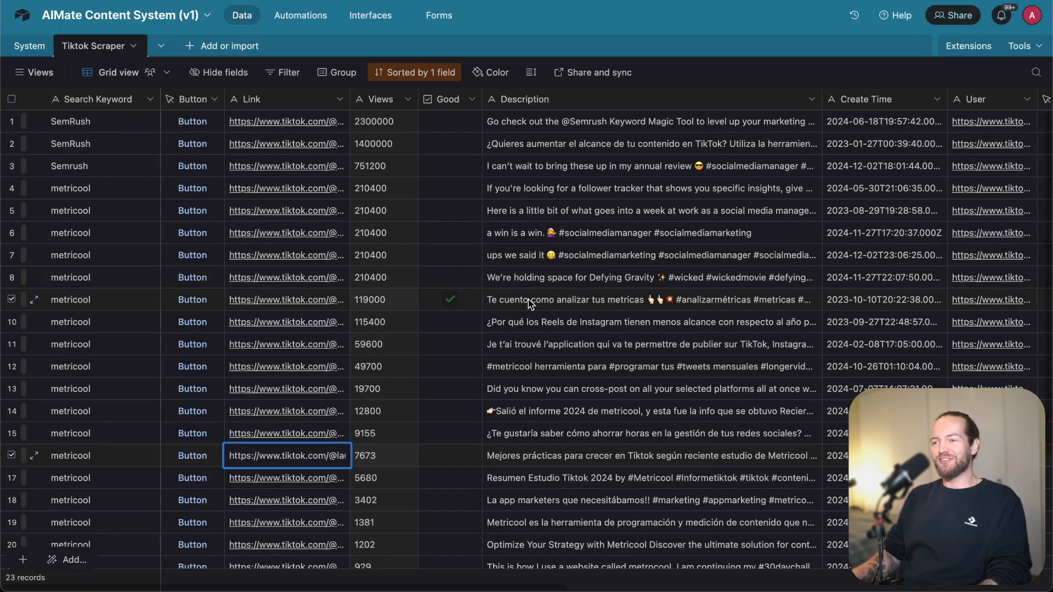
- Rewatch the TikTok videos of the fifth and fourth records, and mark the fourth record as Good
left_click(281, 214)
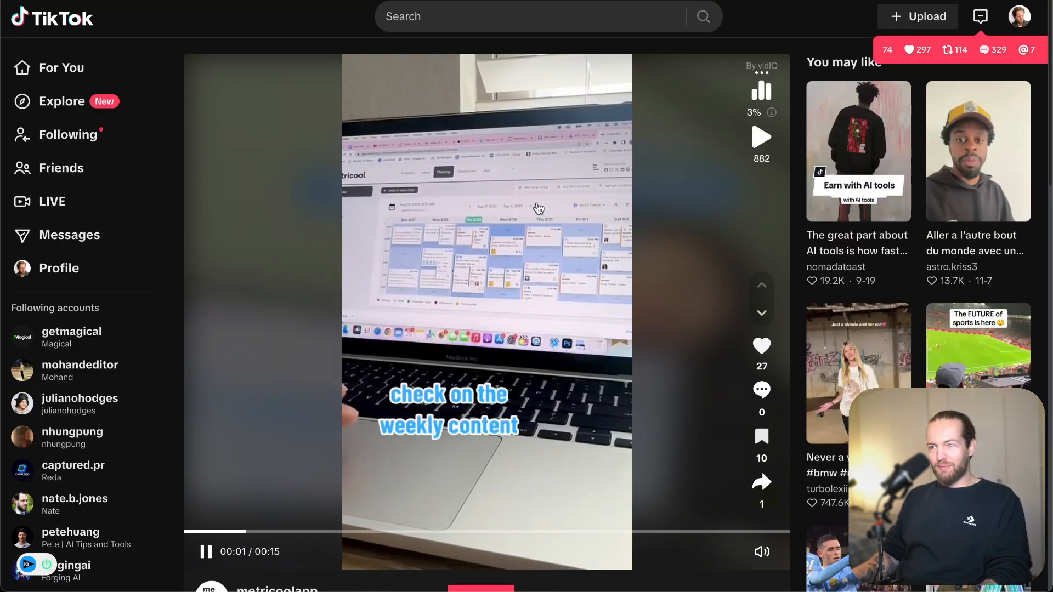
key("super+w")
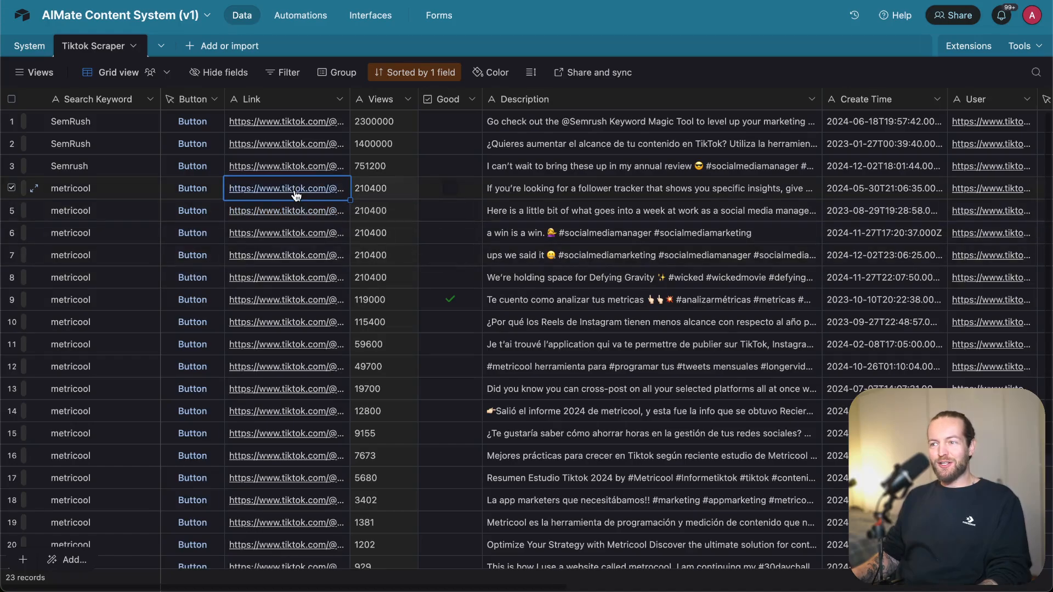
left_click(296, 191)
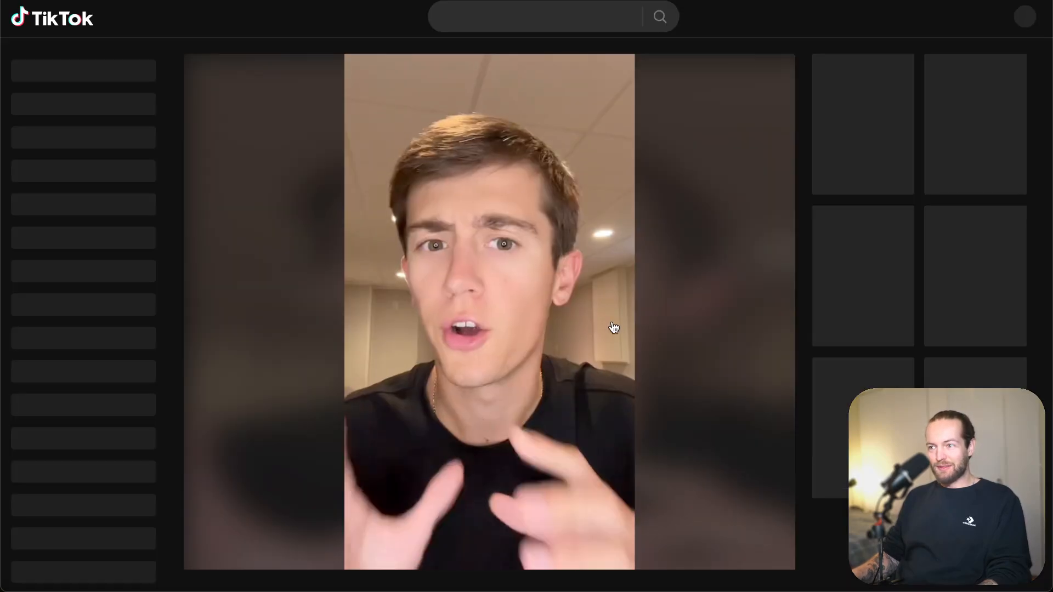
left_click(566, 202)
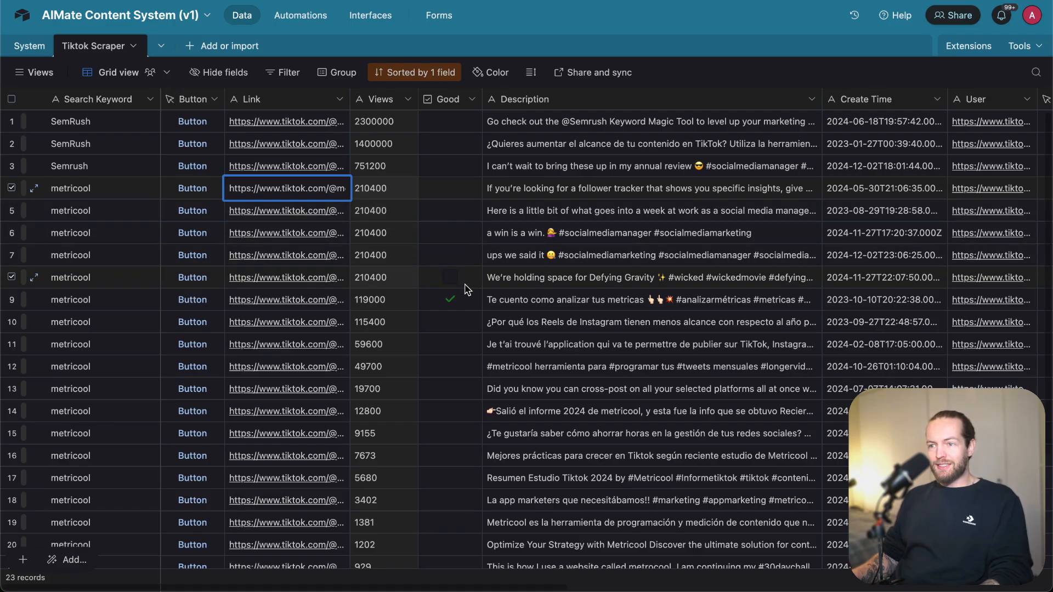
left_click(450, 190)
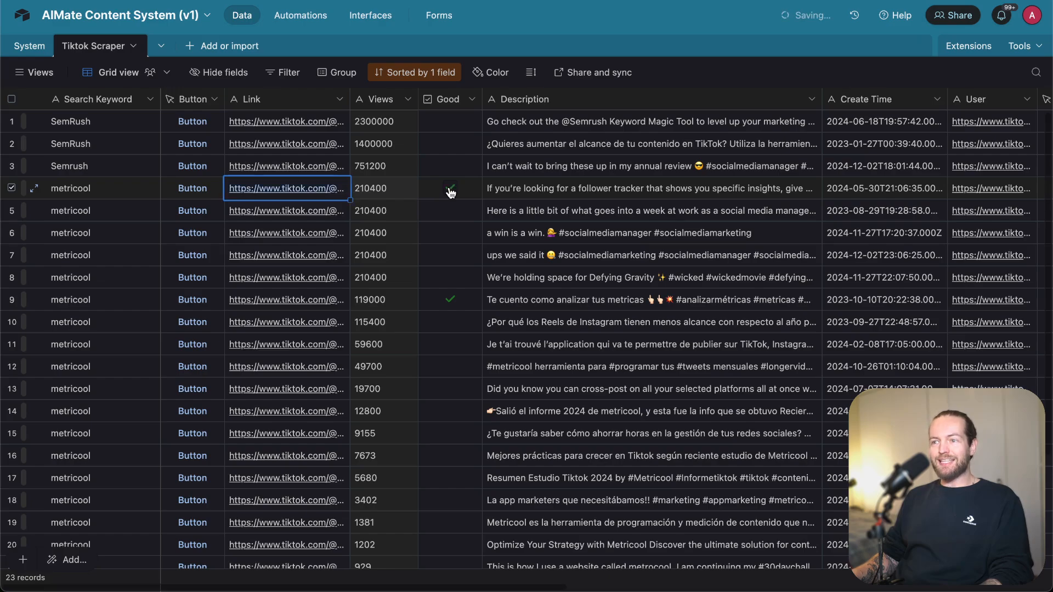
- Select the fourth record and examine its fields from Views through the Transcribe Video button to the transcript fields
left_click(12, 188)
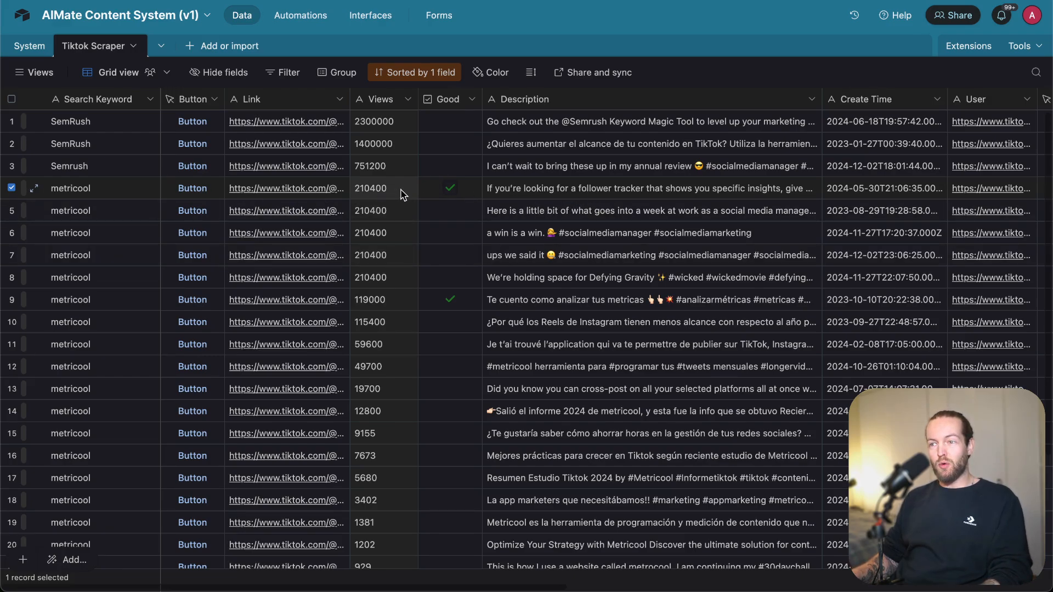
scroll(548, 197, "right", 1)
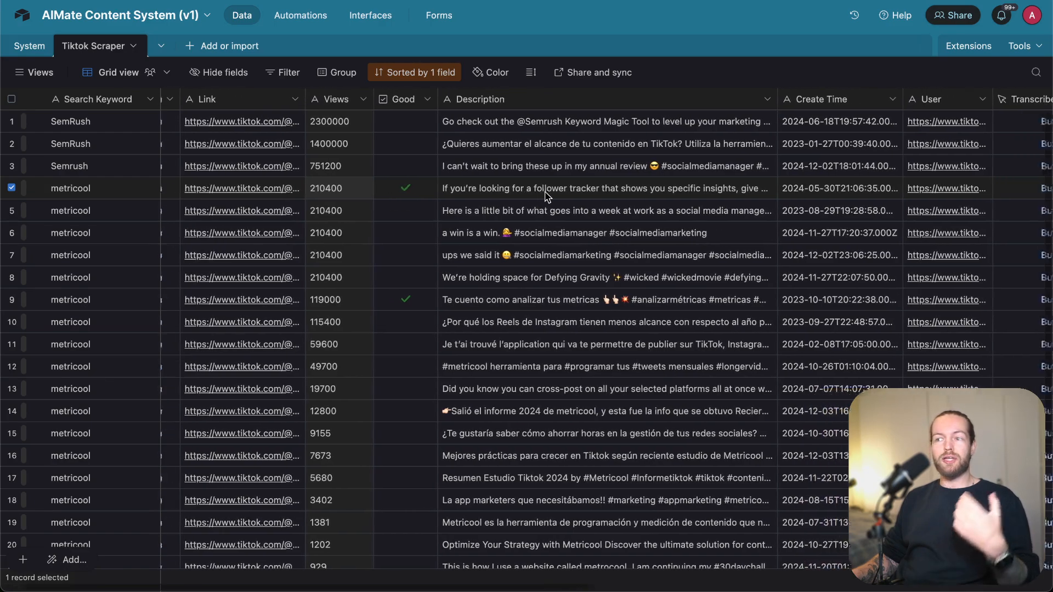
scroll(546, 195, "right", 3)
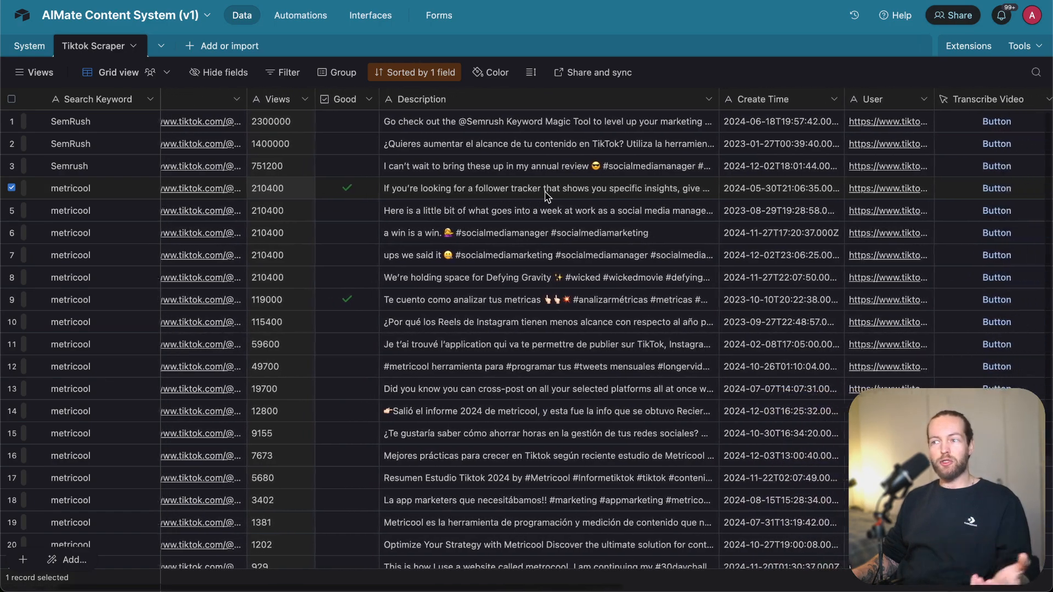
scroll(546, 195, "right", 3)
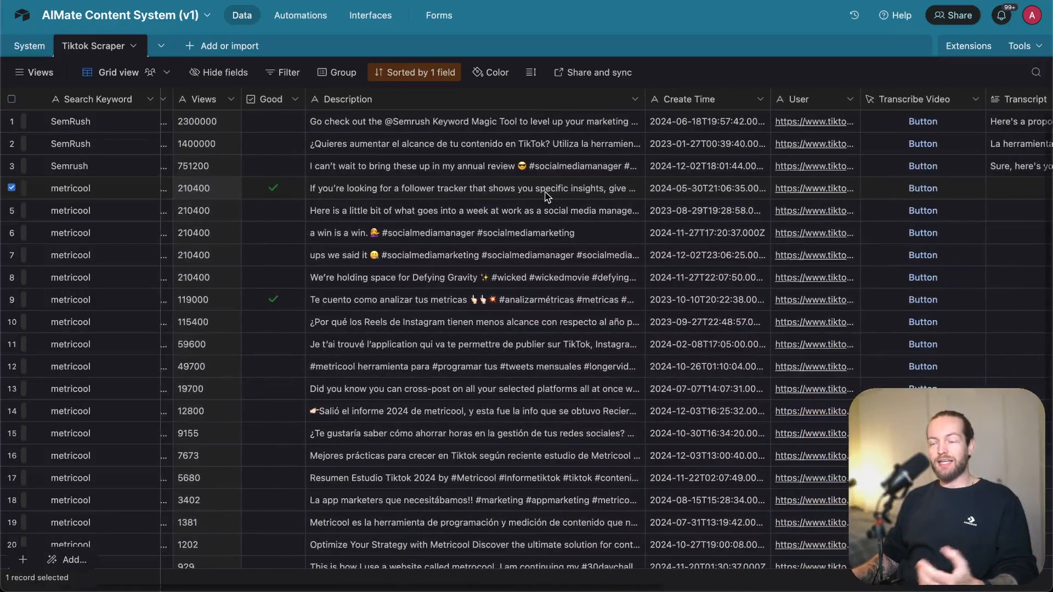
scroll(547, 195, "right", 2)
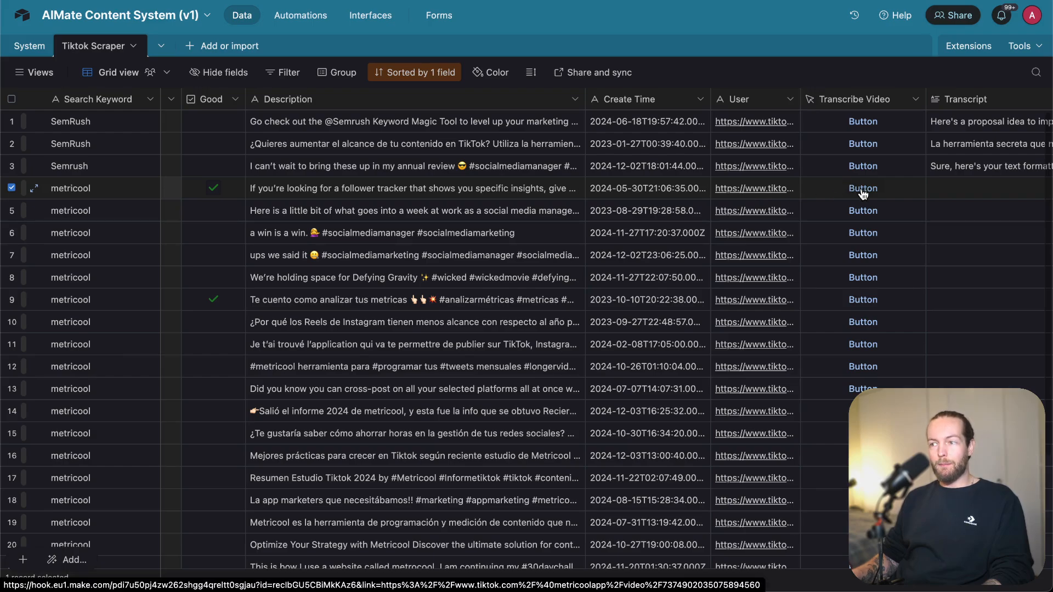
scroll(862, 193, "right", 10)
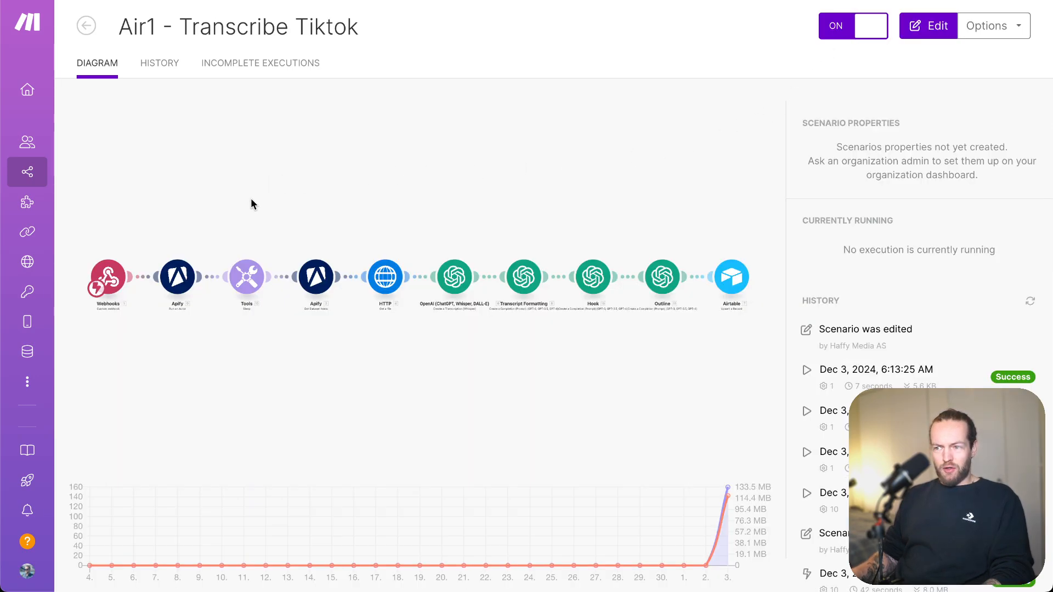
- Switch to Make, open the Air1 - Transcribe Tiktok scenario's editor, and select the OpenAI modules together with the final Airtable module
left_click(301, 218)
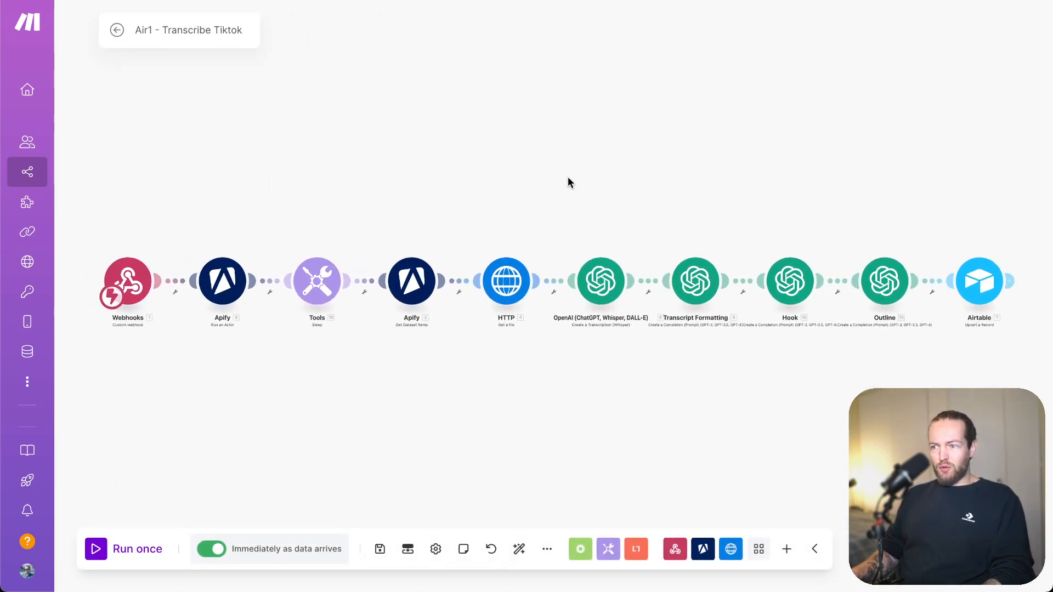
left_click_drag(557, 156, 1013, 431)
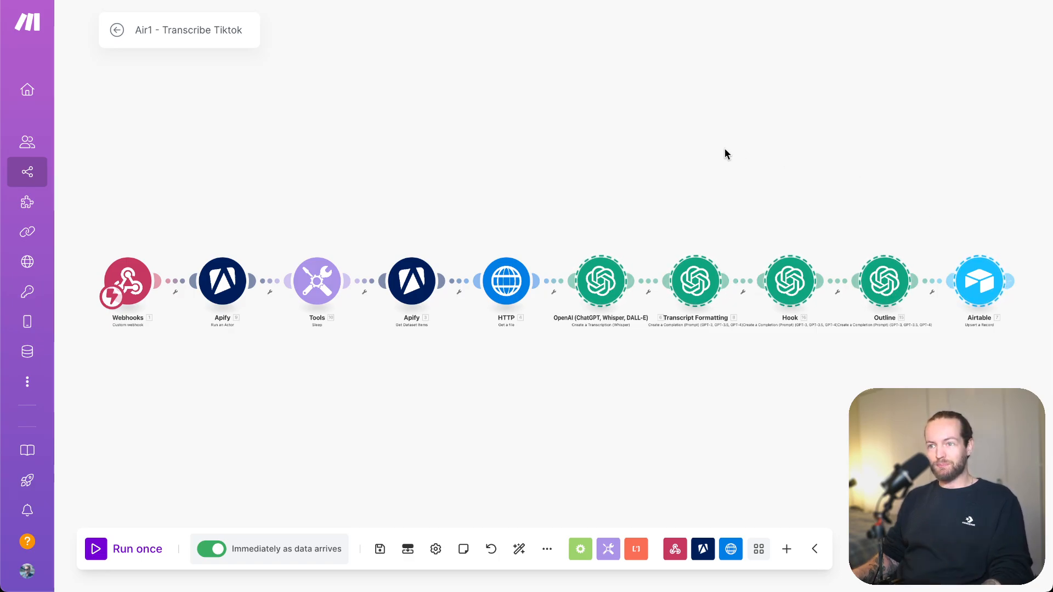
scroll(282, 355, "up", 5)
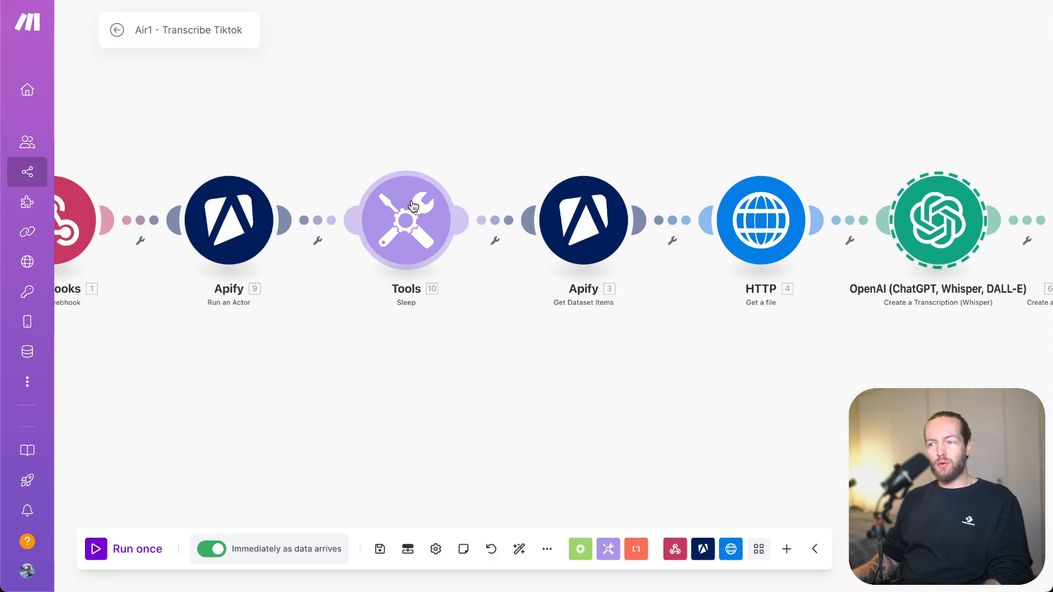
- Check the URL mapping in the settings of the HTTP Get a file module, then close them
left_click_drag(728, 333, 522, 335)
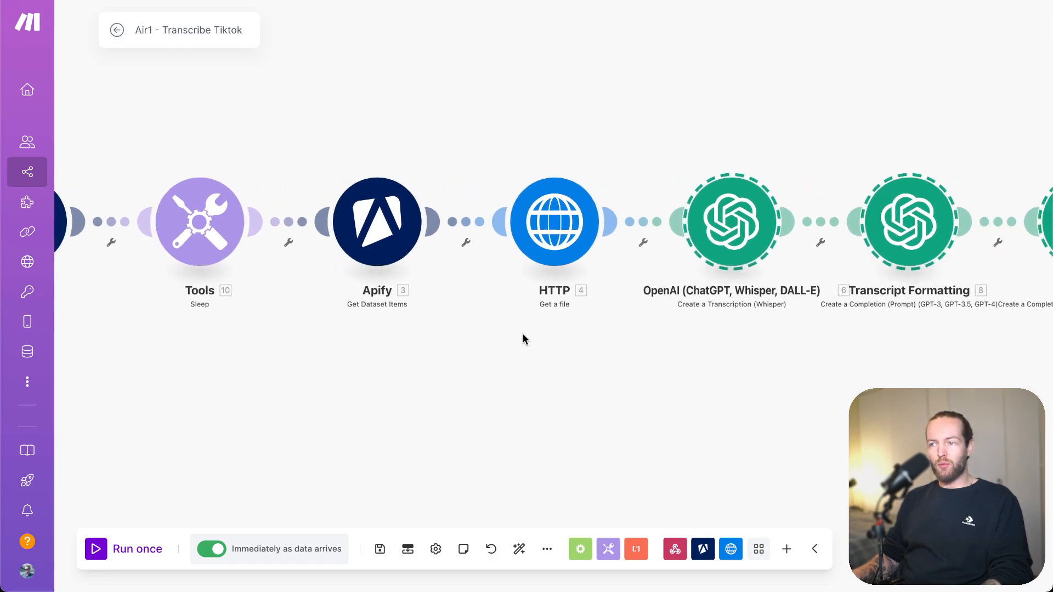
left_click(569, 233)
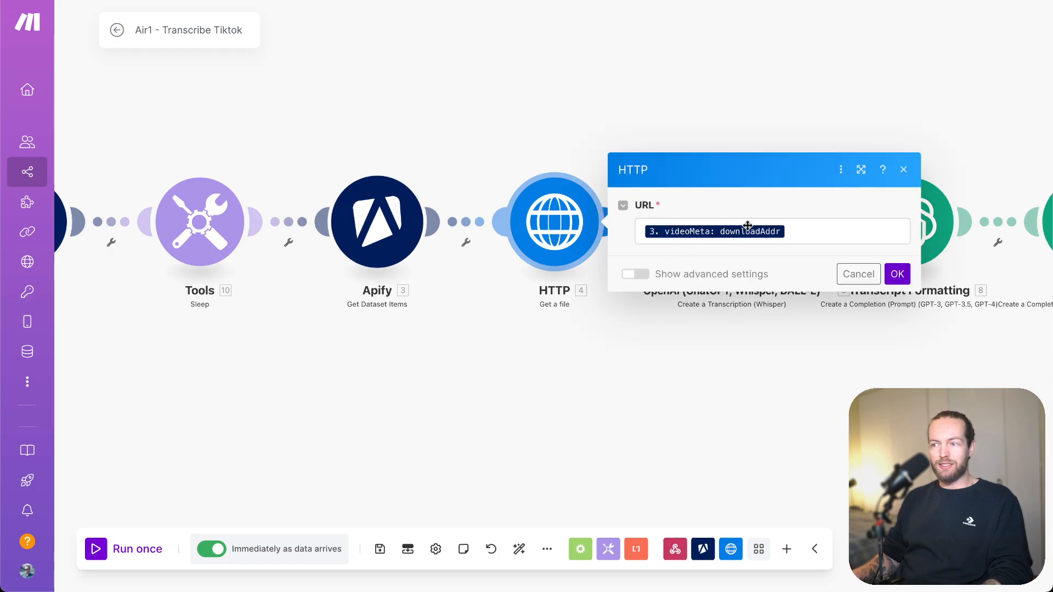
left_click(506, 108)
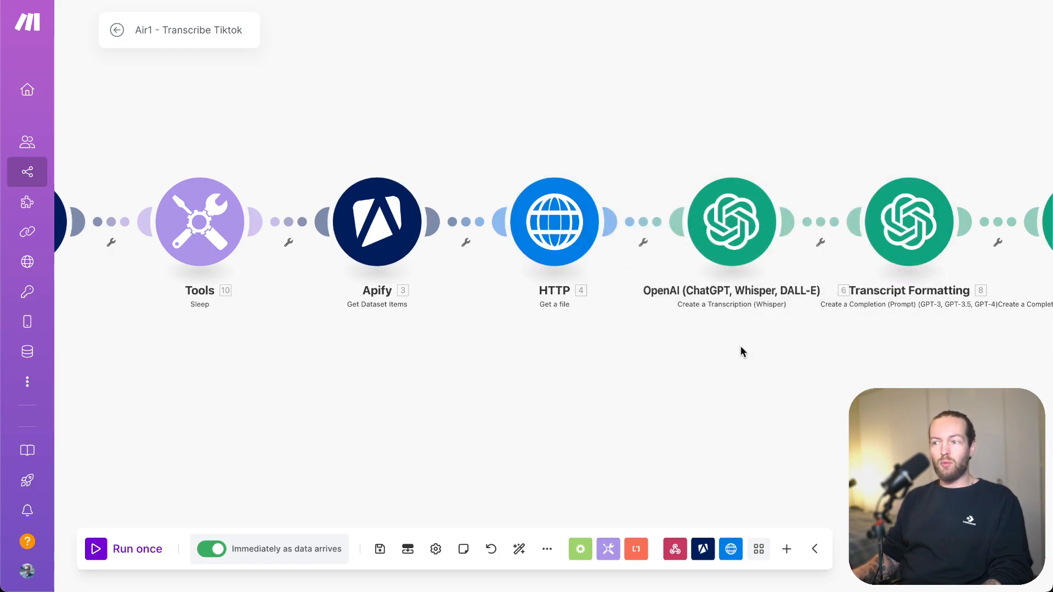
- Briefly open the Transcript Formatting module's settings, close them, and bring the scenario's remaining modules into view
left_click_drag(765, 367, 554, 363)
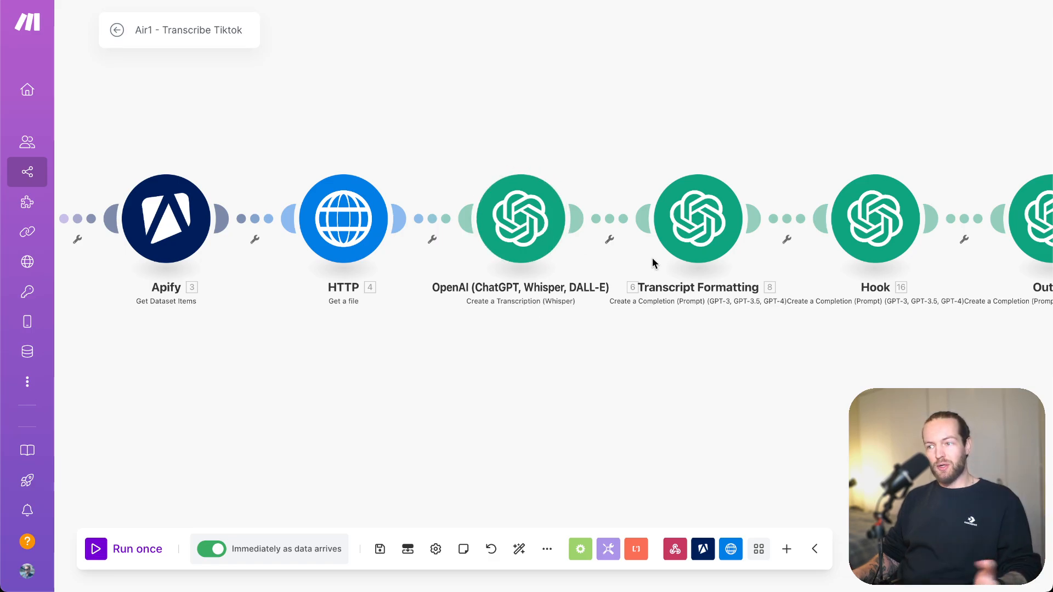
left_click(685, 203)
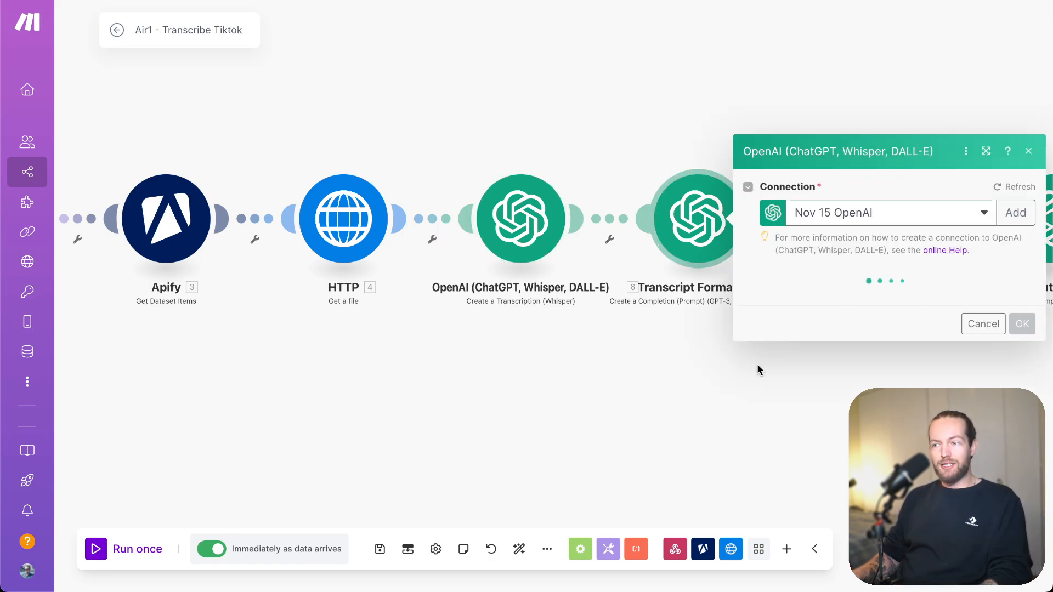
left_click_drag(705, 417, 493, 370)
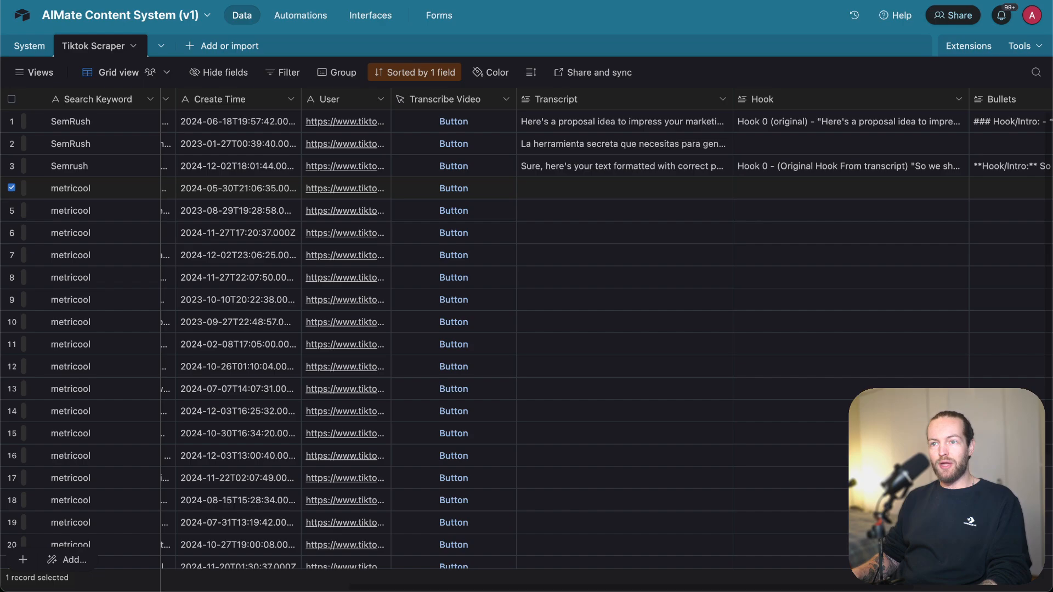
- Switch to Airtable and read the first record's full text in the Transcript field, then close it
left_click(665, 106)
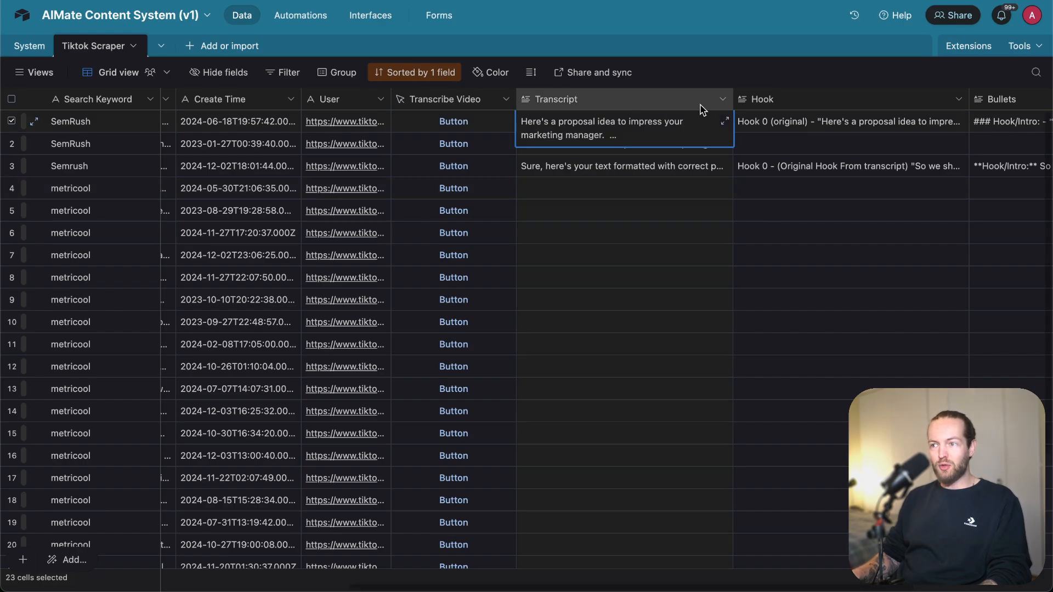
left_click(724, 120)
scroll(908, 258, "down", 5)
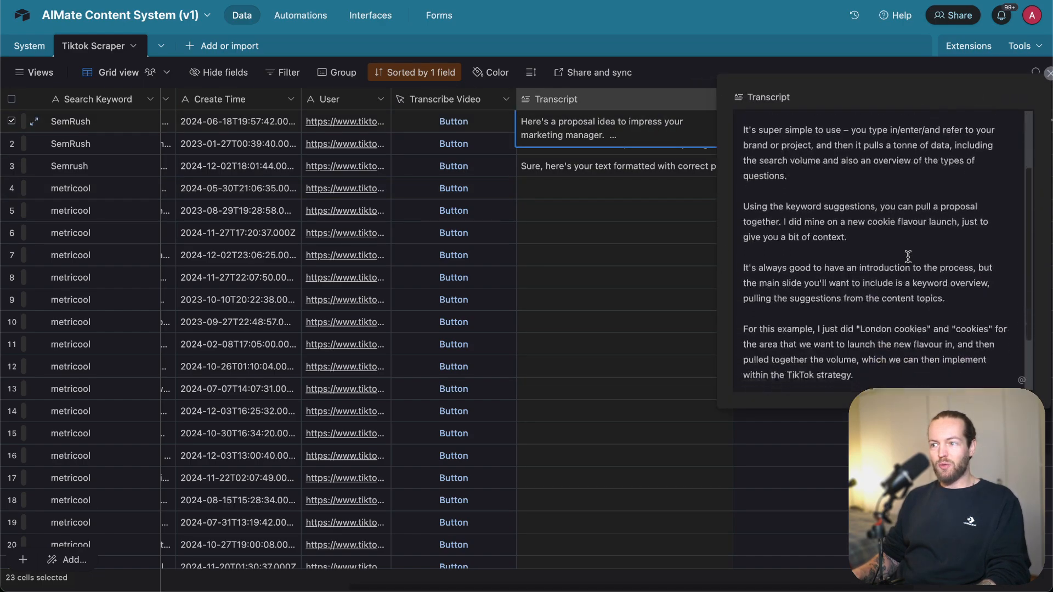
scroll(909, 259, "up", 5)
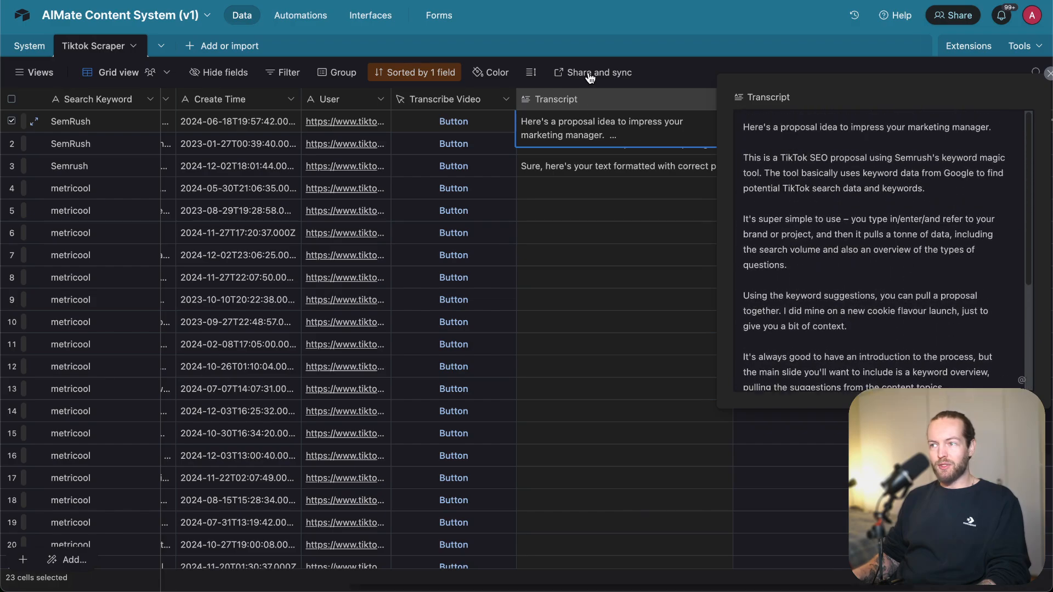
left_click(609, 240)
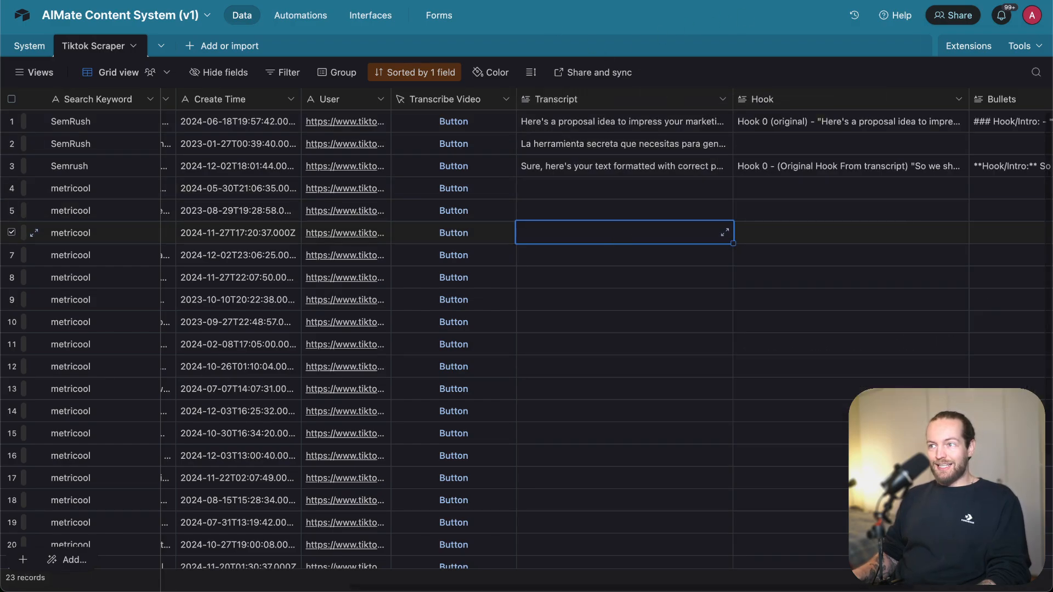
- Highlight the Hook field and the Bullets field of the Tiktok Scraper table in turn
scroll(767, 255, "right", 5)
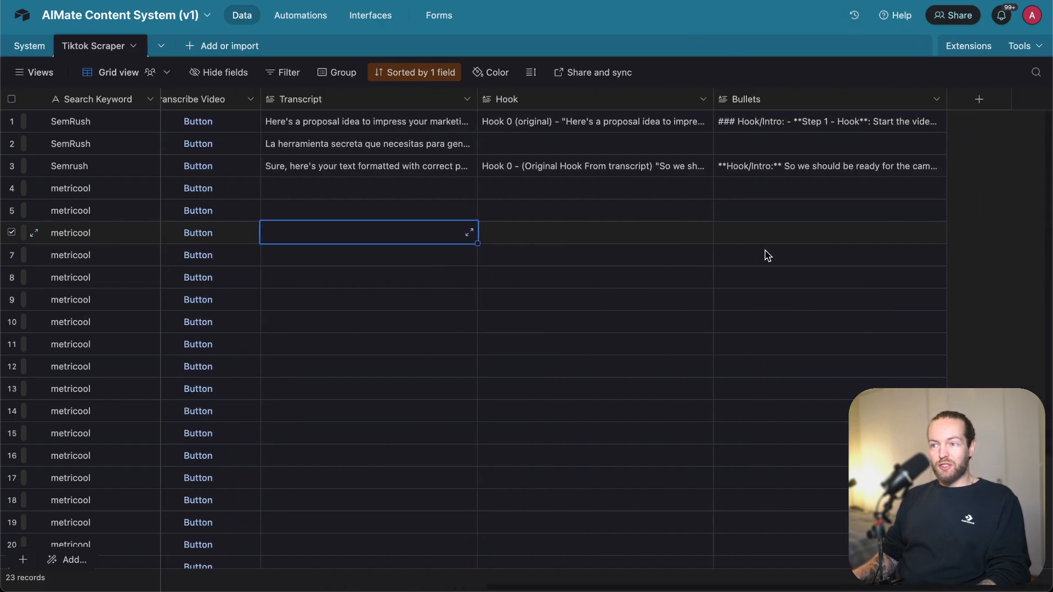
left_click(527, 102)
left_click(767, 104)
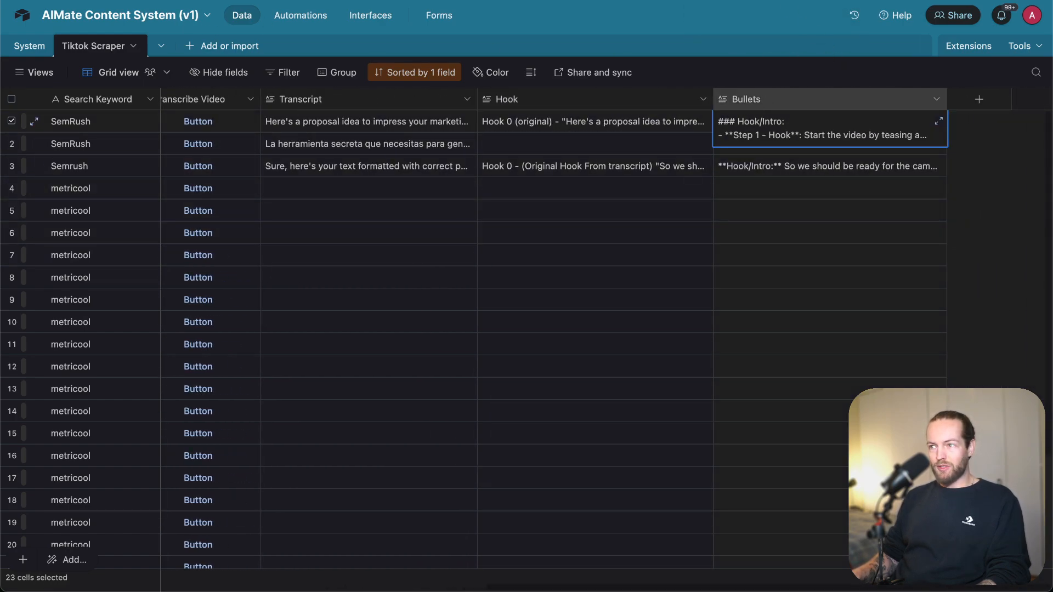
- Return to the Make scenario and check the connection, base and table settings of the final Airtable Upsert a Record module
left_click(790, 1)
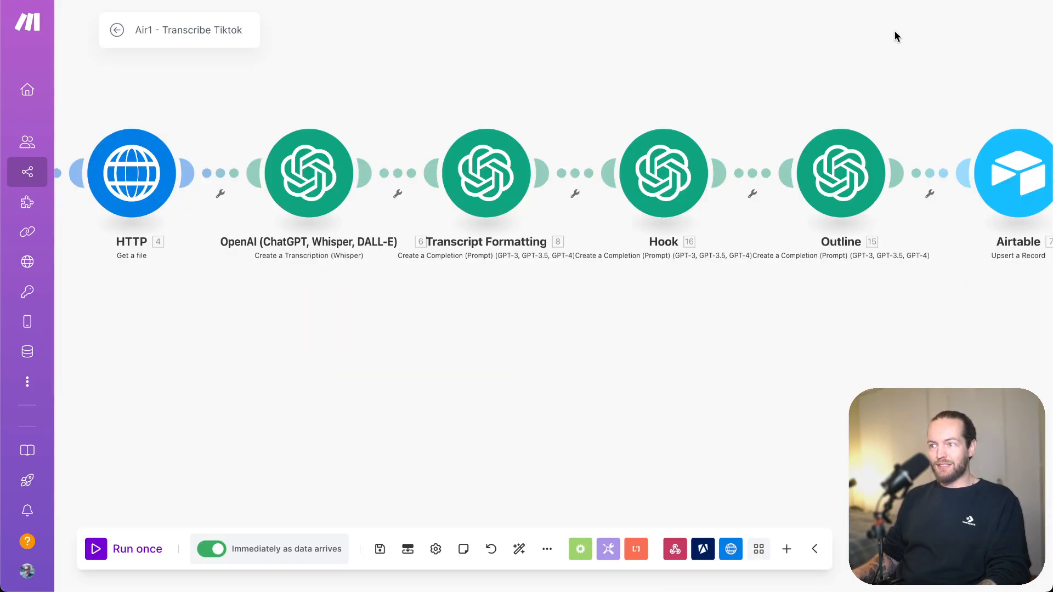
scroll(803, 345, "right", 3)
scroll(803, 346, "up", 1)
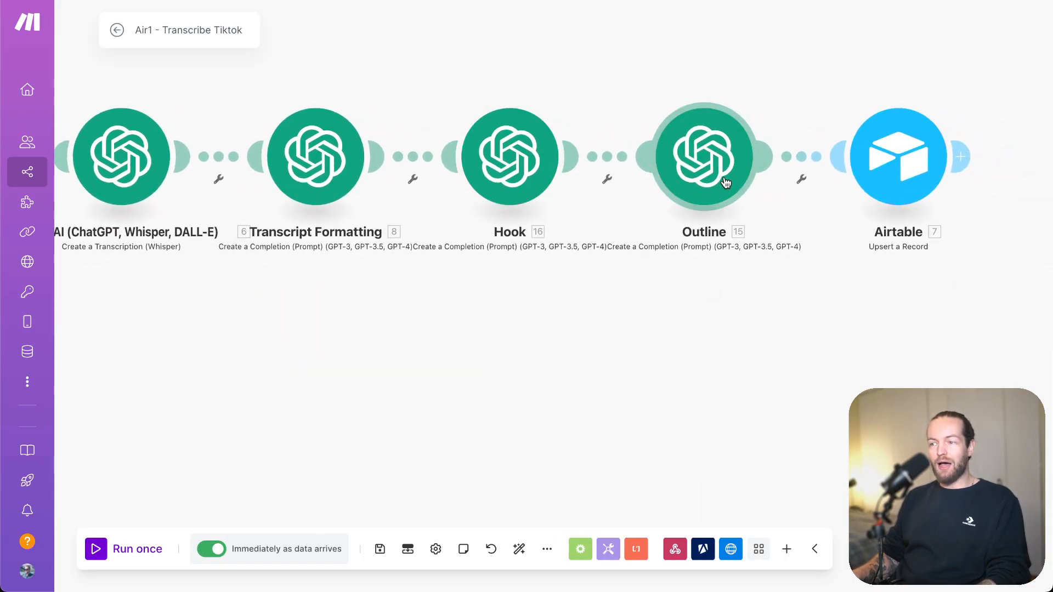
scroll(725, 183, "down", 3)
left_click_drag(738, 292, 695, 341)
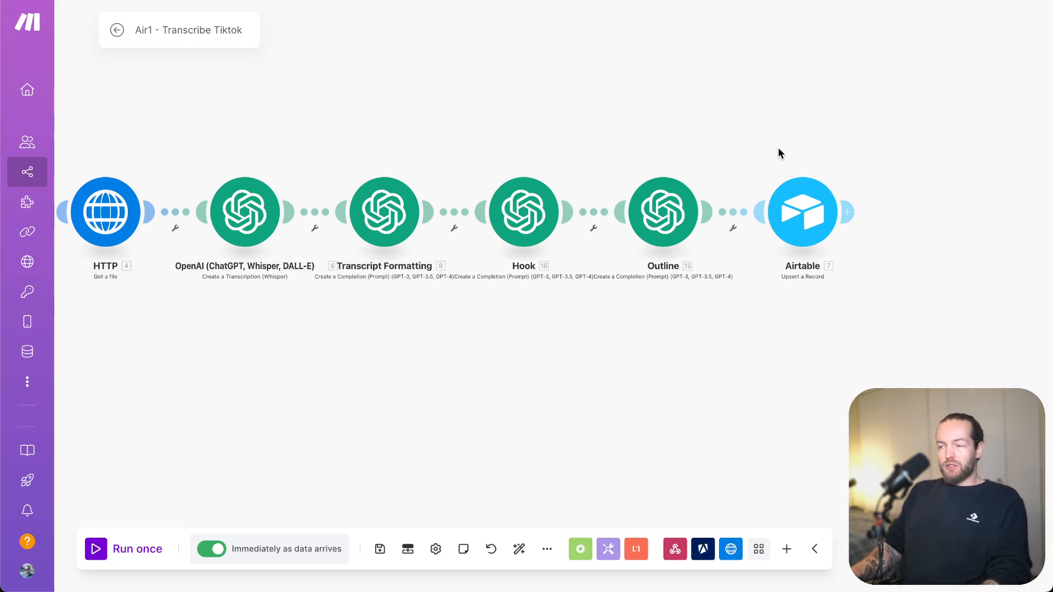
left_click(796, 198)
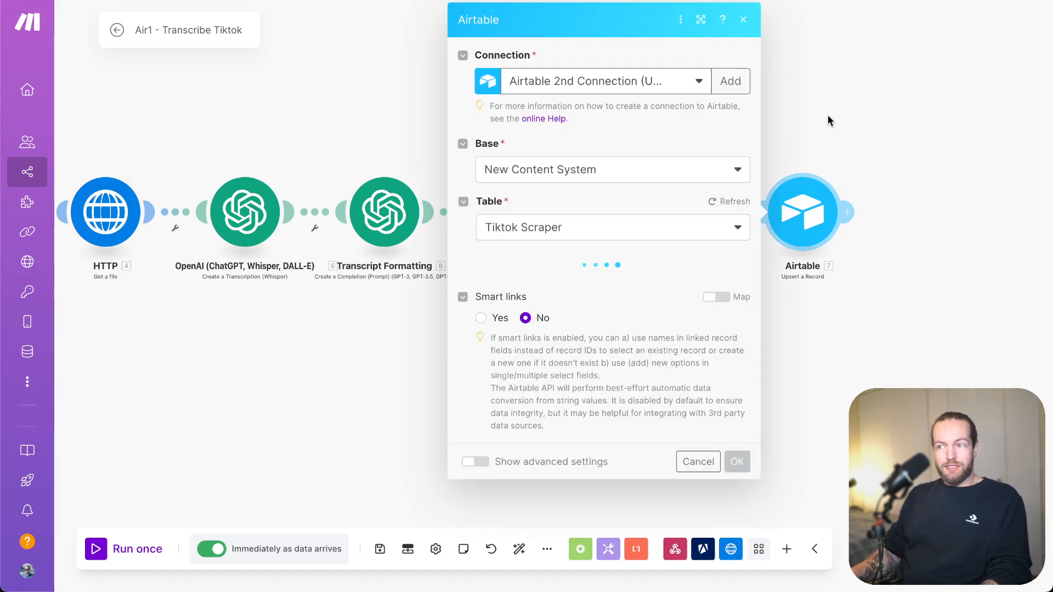
left_click(831, 117)
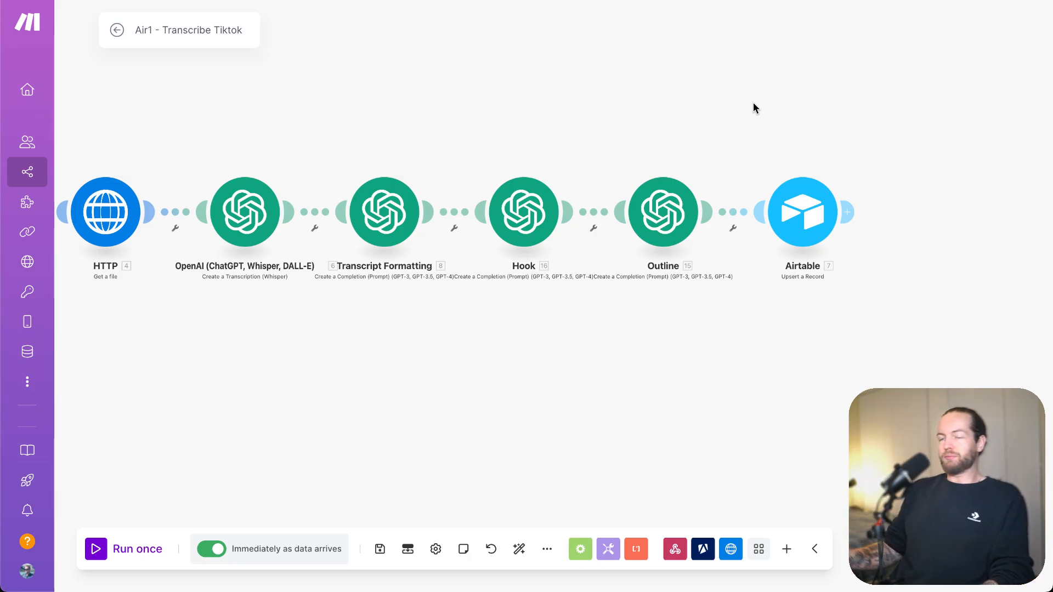
- Read the Transcript Formatting module's prompt, highlighting the instruction "Keep every word the same", then close the module
left_click_drag(399, 121, 438, 130)
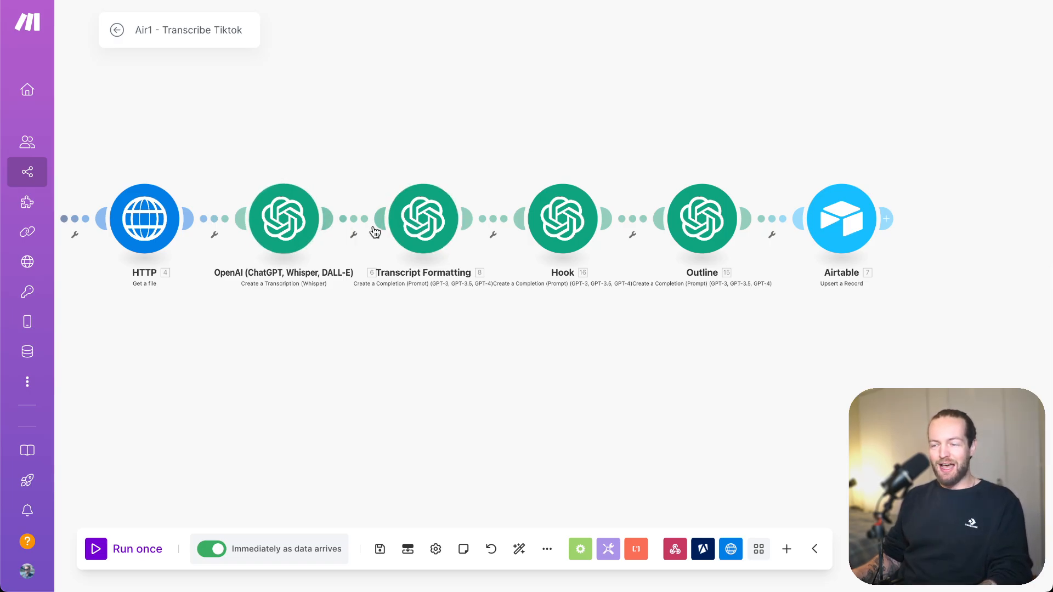
left_click(410, 225)
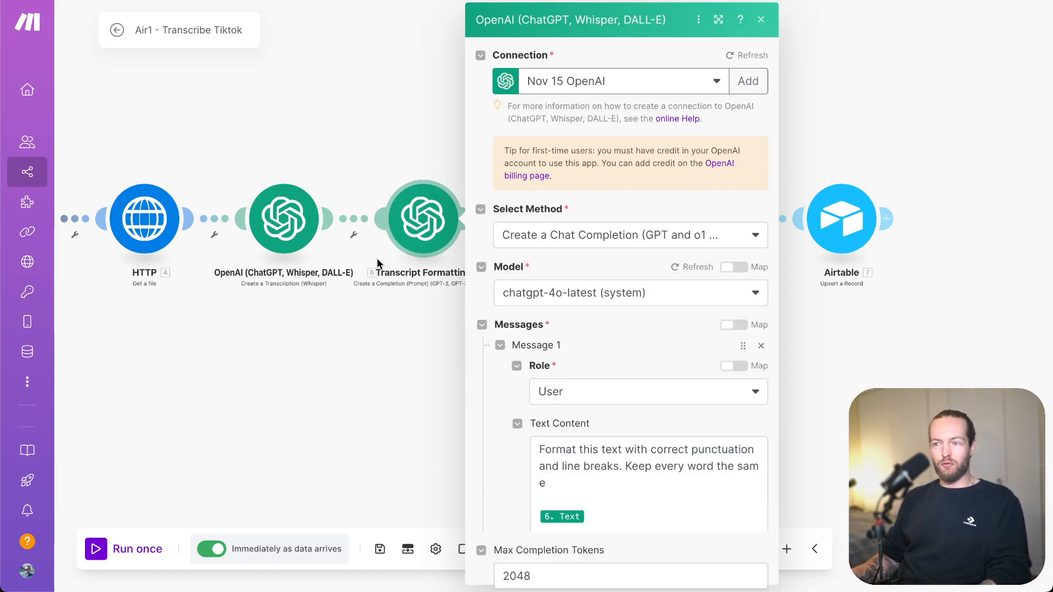
scroll(551, 441, "down", 3)
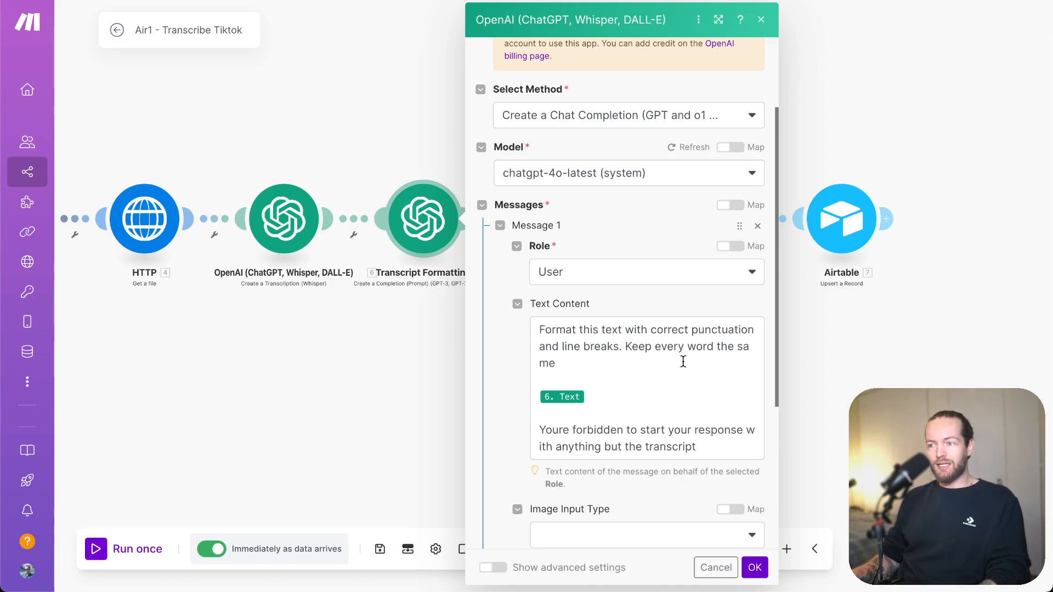
left_click_drag(683, 362, 625, 346)
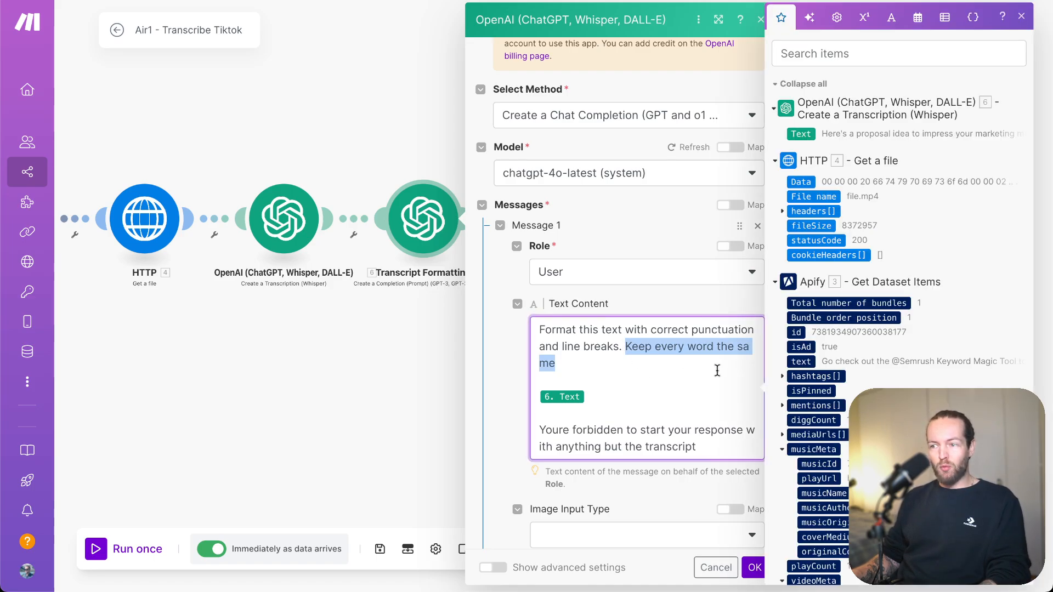
left_click(672, 369)
scroll(672, 368, "down", 1)
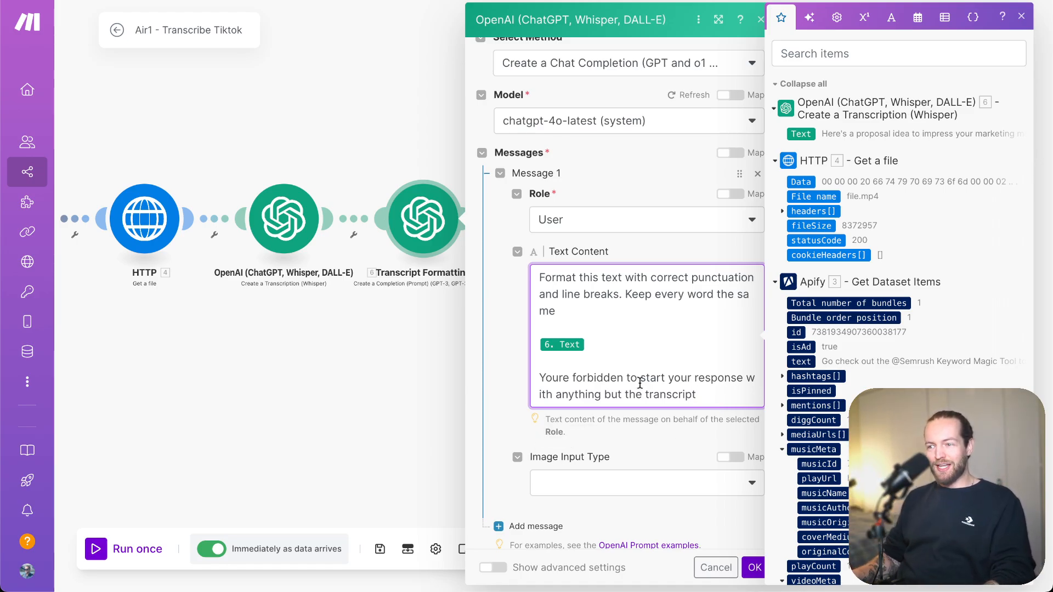
left_click(387, 391)
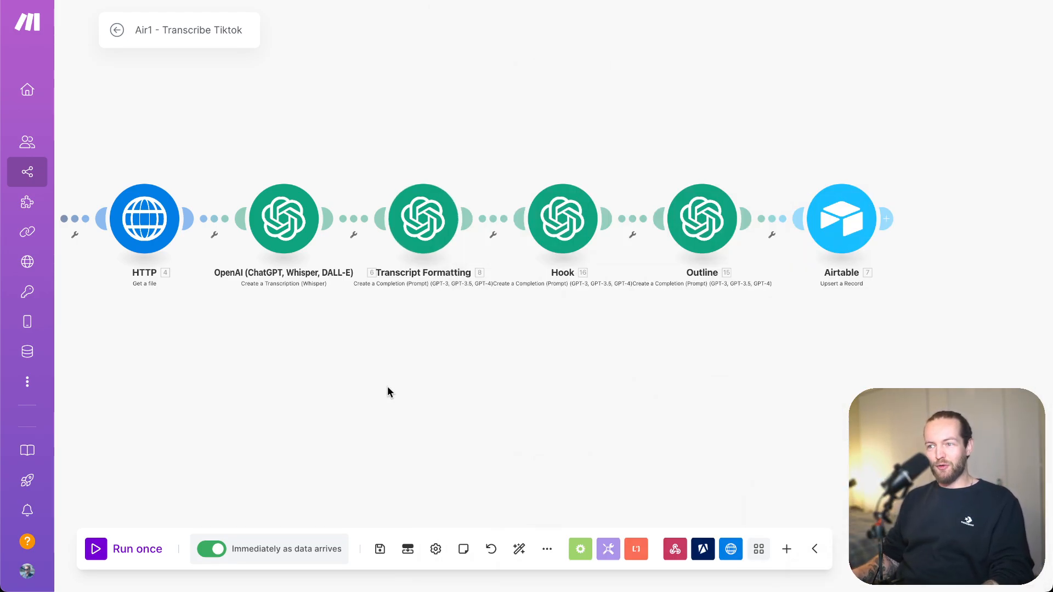
- Open the Hook module and read the hook extraction prompt in its message's text content
left_click(557, 243)
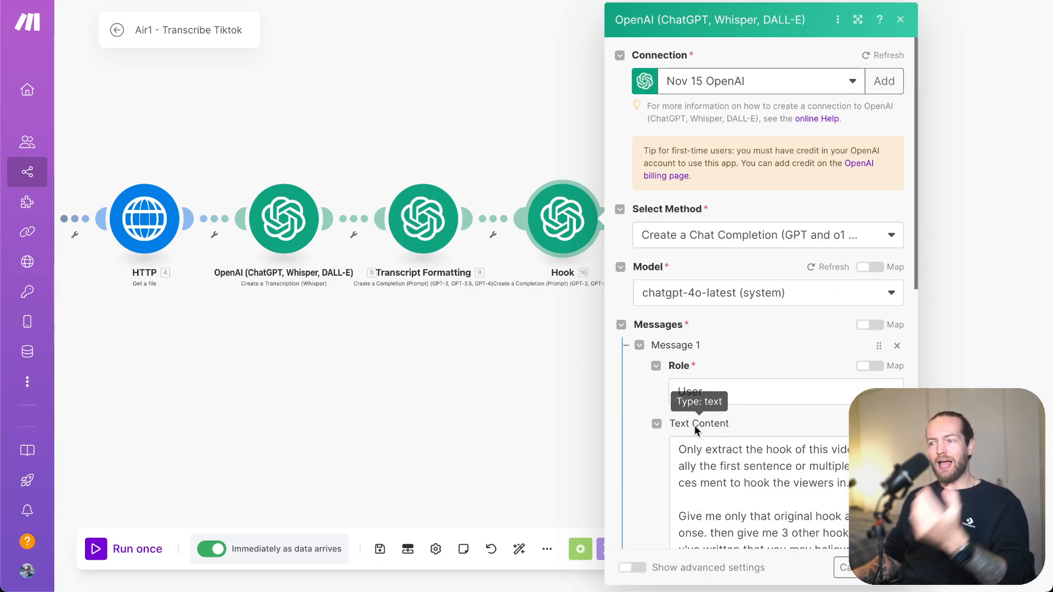
scroll(645, 419, "down", 3)
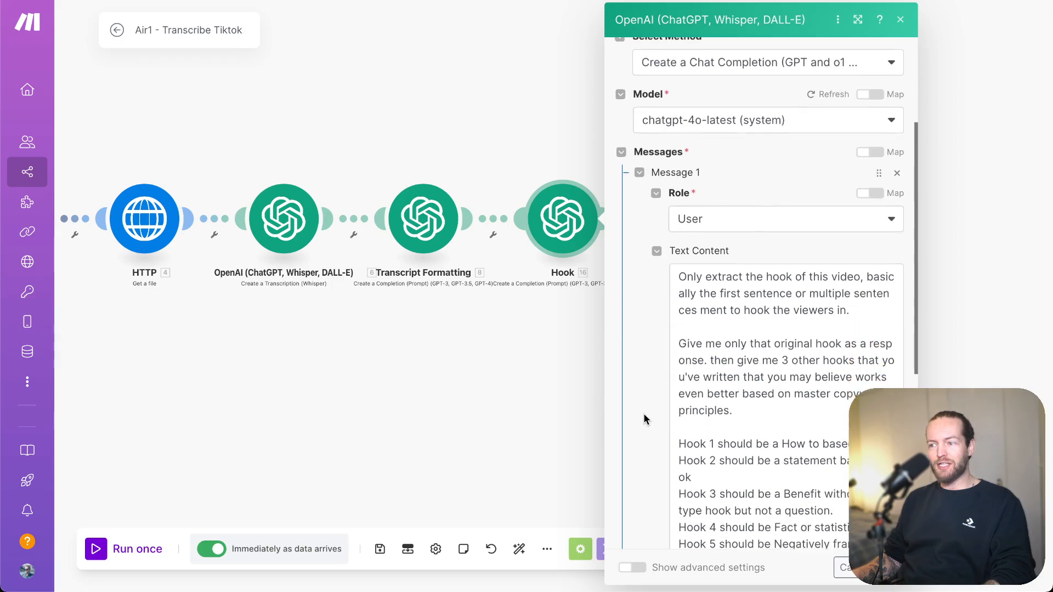
scroll(645, 418, "down", 1)
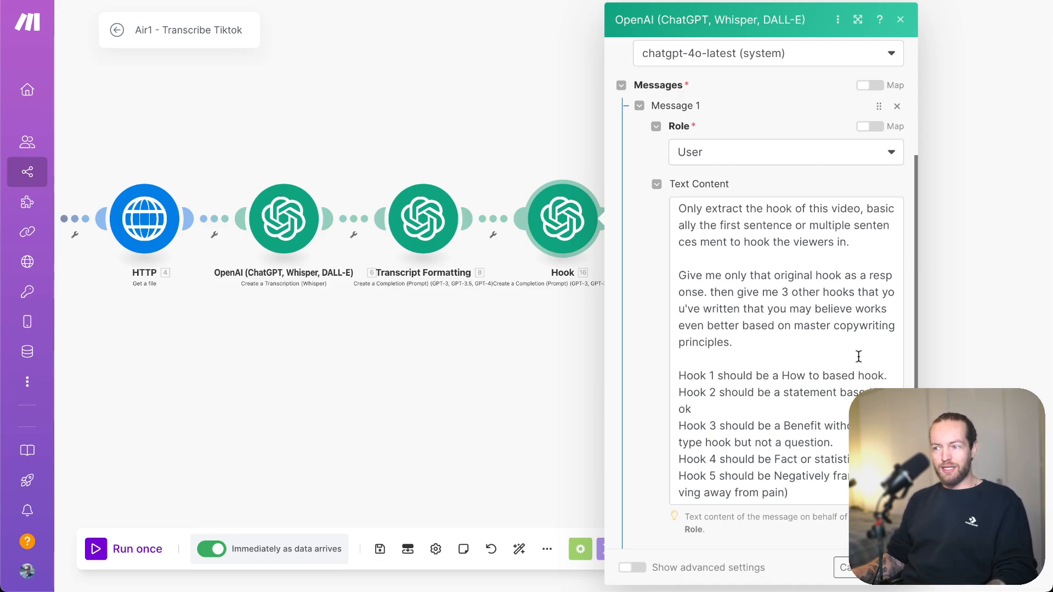
- Read the rest of the Hook module's prompt, from the seven hook types through the output format to the closing instruction
scroll(858, 356, "down", 3)
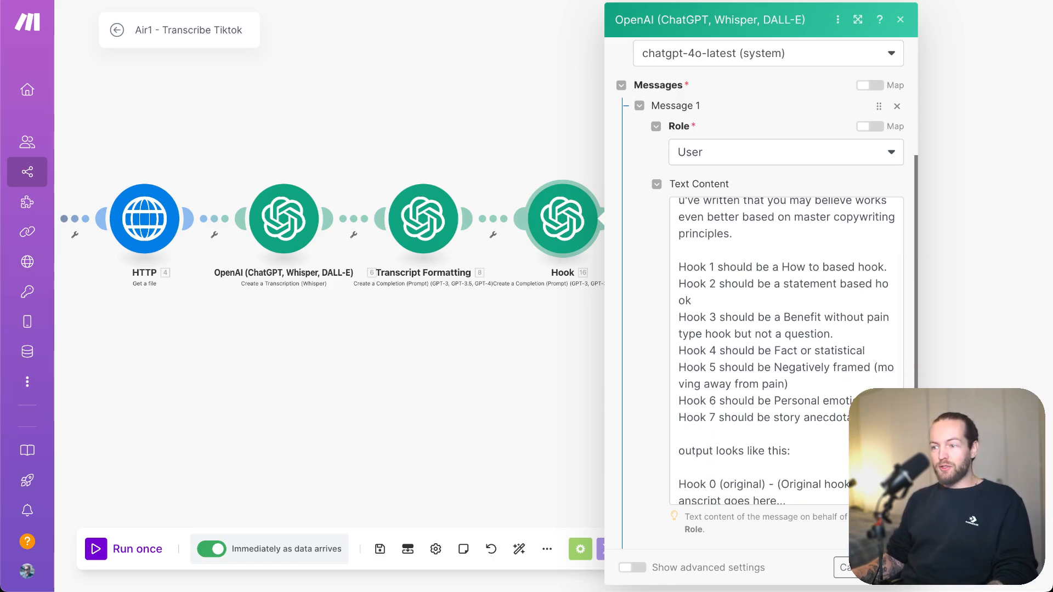
scroll(878, 371, "down", 3)
scroll(784, 351, "down", 1)
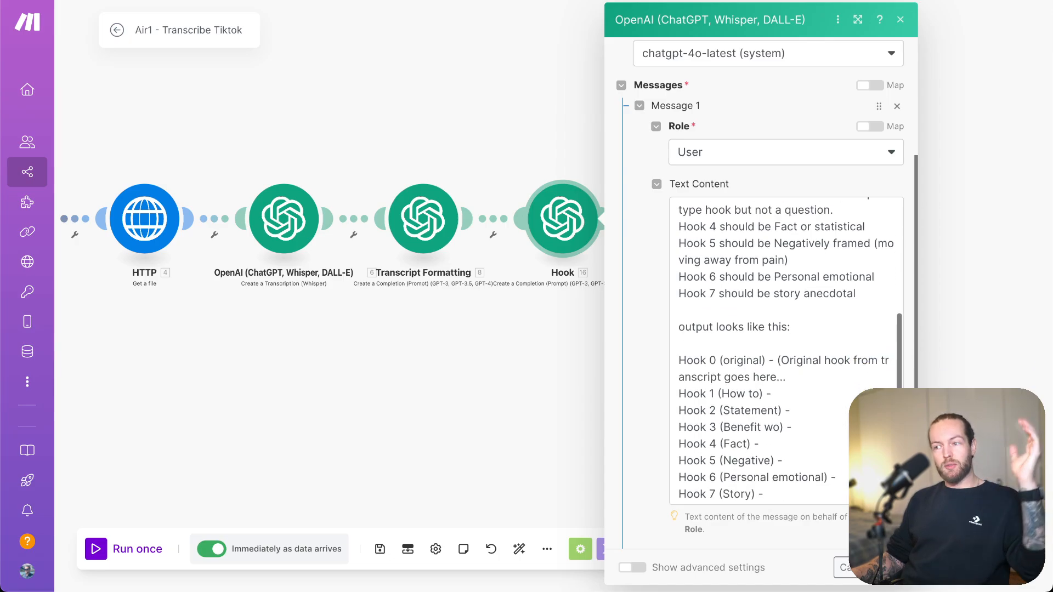
scroll(784, 351, "down", 1)
scroll(869, 388, "down", 1)
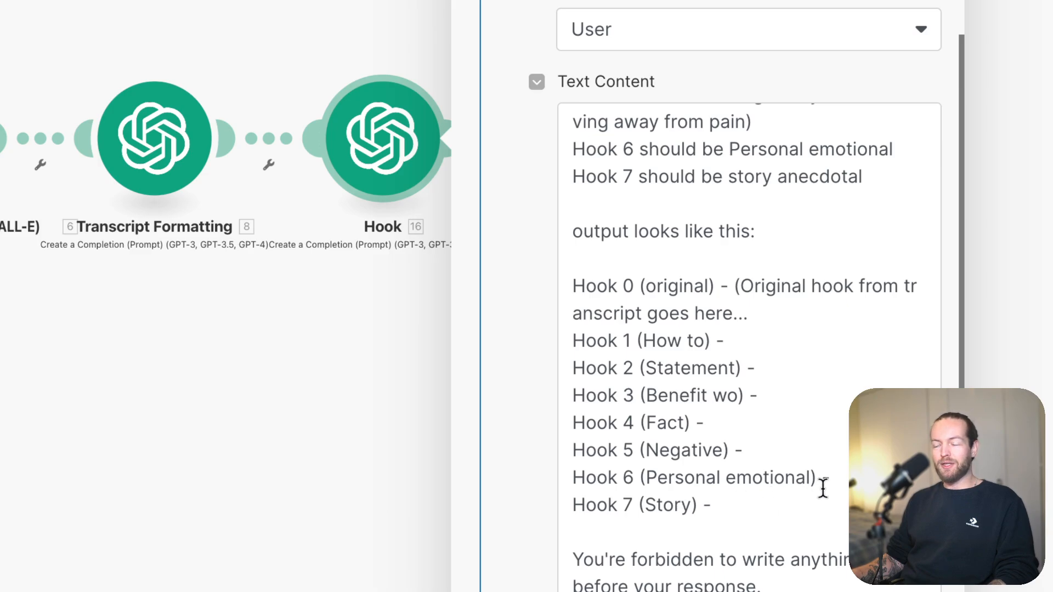
scroll(821, 487, "down", 1)
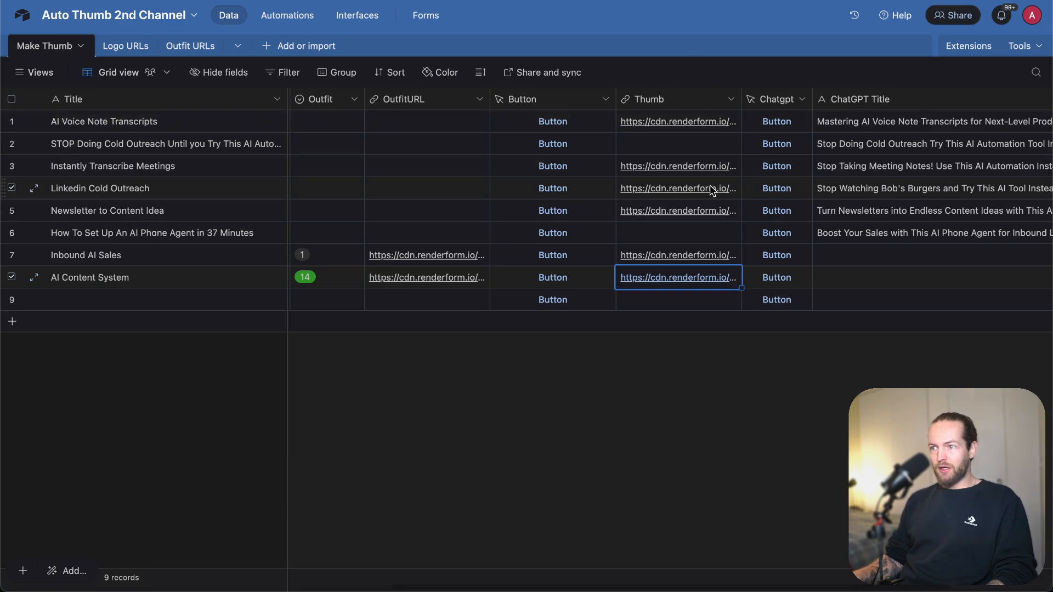
scroll(713, 186, "right", 3)
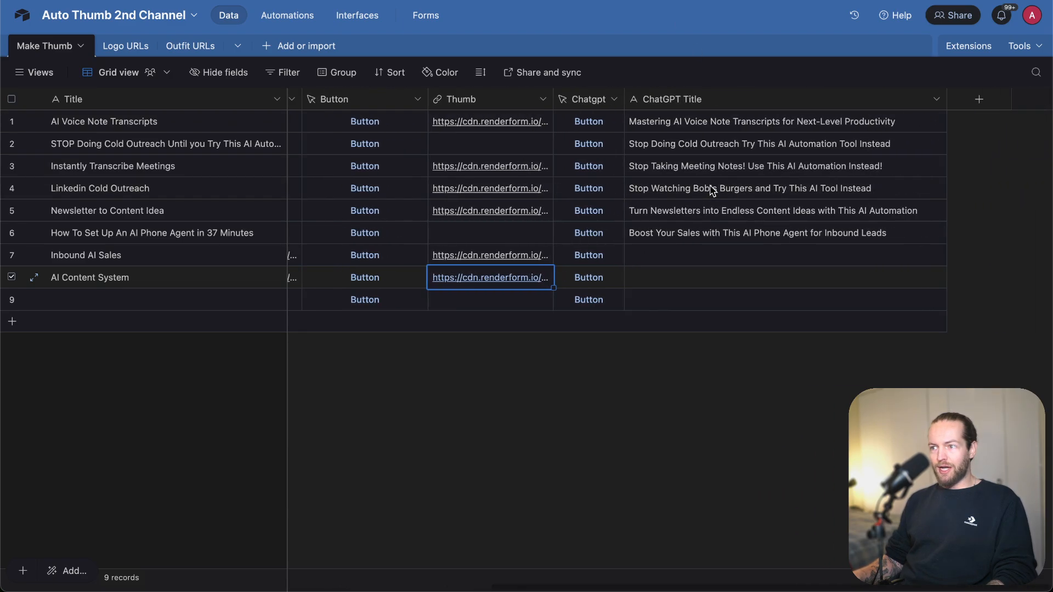
scroll(711, 190, "left", 3)
scroll(711, 190, "left", 3)
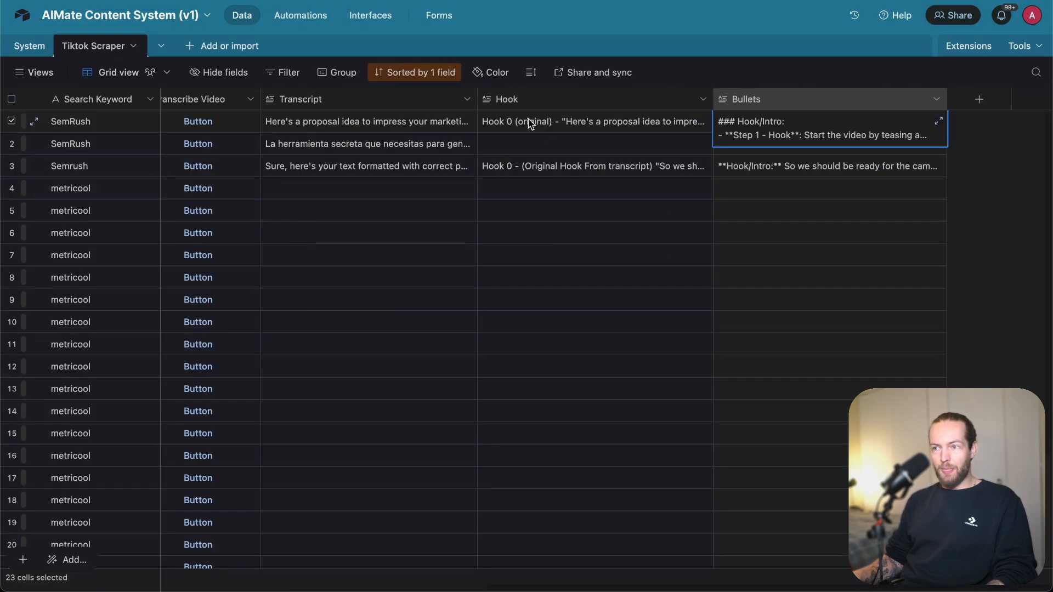
- Expand the first SemRush record's Hook field in the Tiktok Scraper table and highlight the original hook sentence
left_click(531, 124)
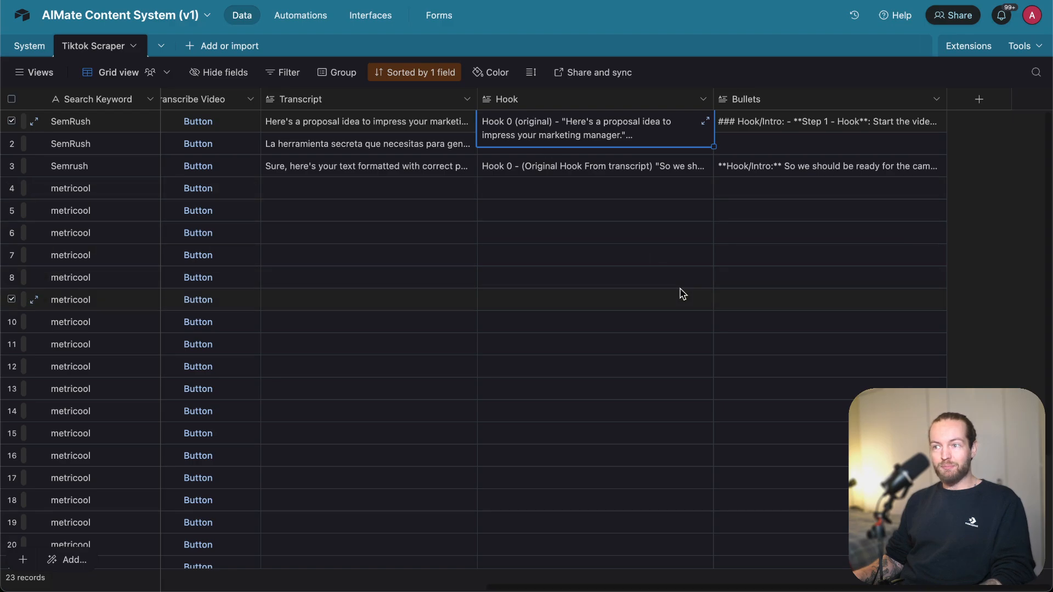
key("shift+space")
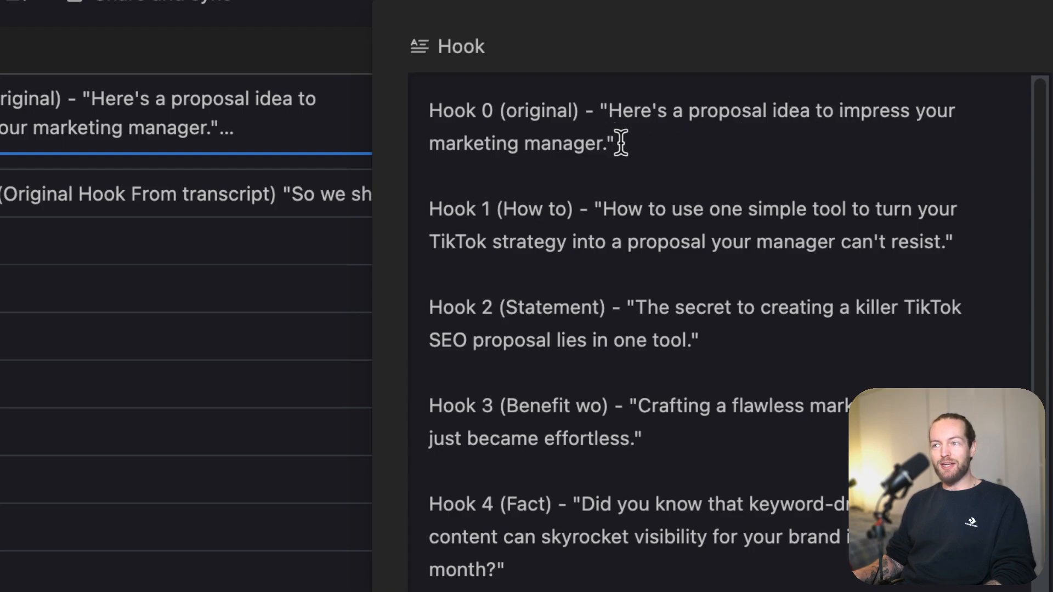
left_click_drag(618, 144, 602, 118)
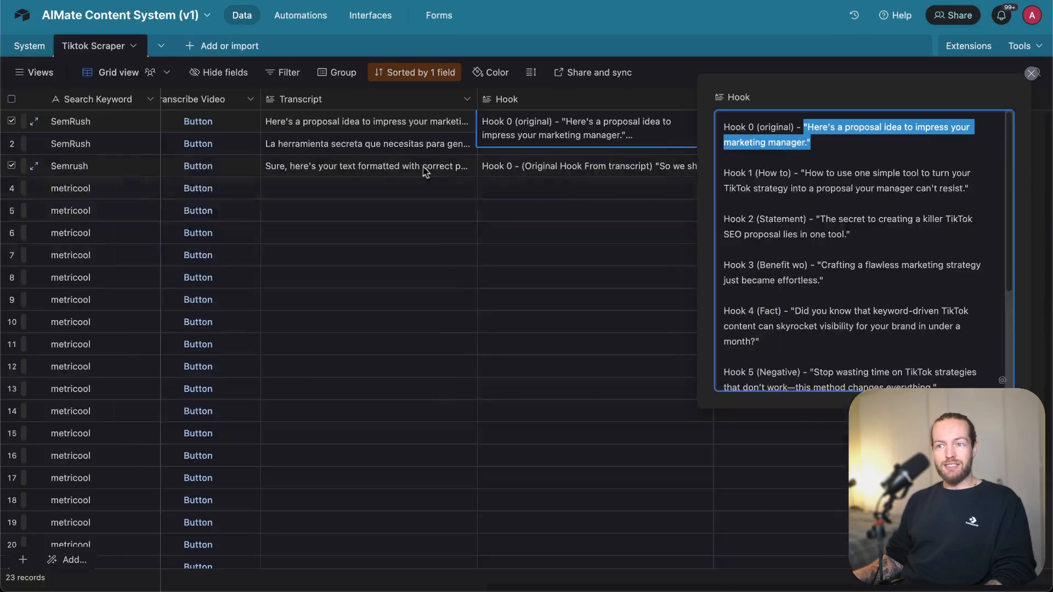
- Open the first SemRush record's TikTok link and play the video's opening to compare it with the original hook
scroll(345, 161, "left", 10)
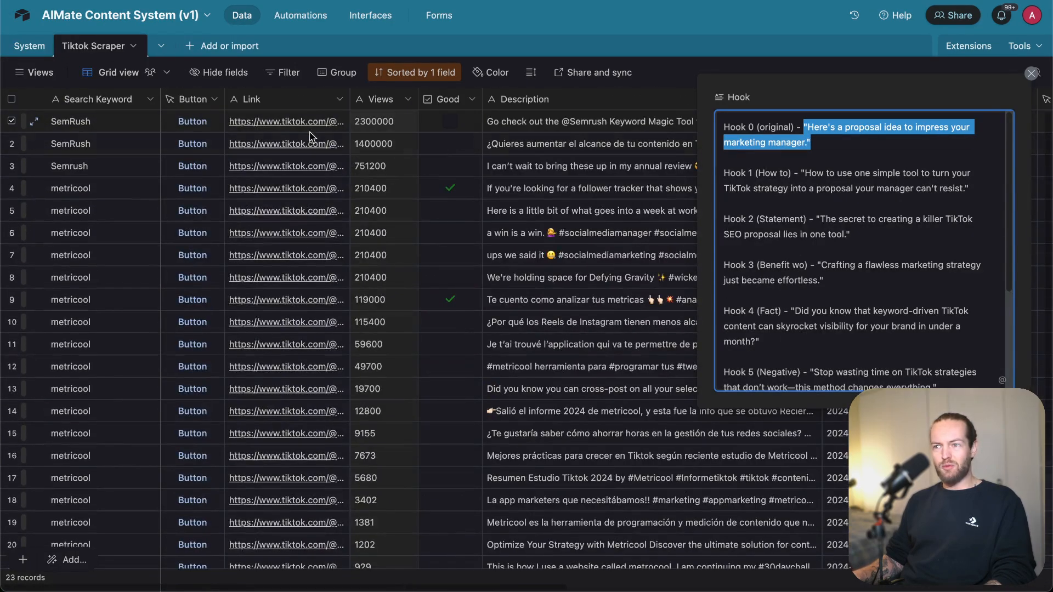
left_click(286, 122)
left_click(286, 123)
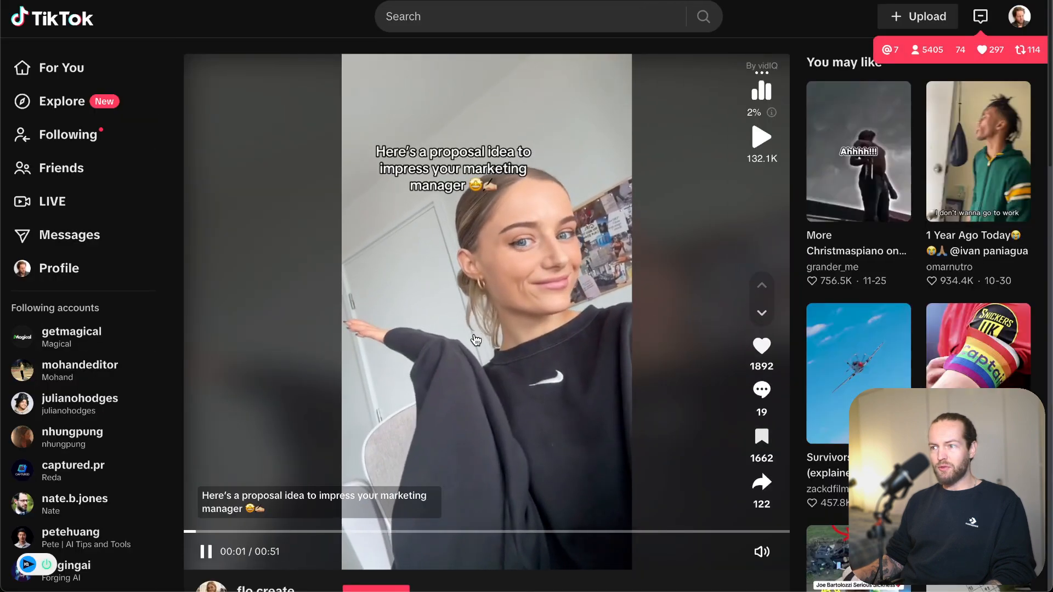
left_click(476, 340)
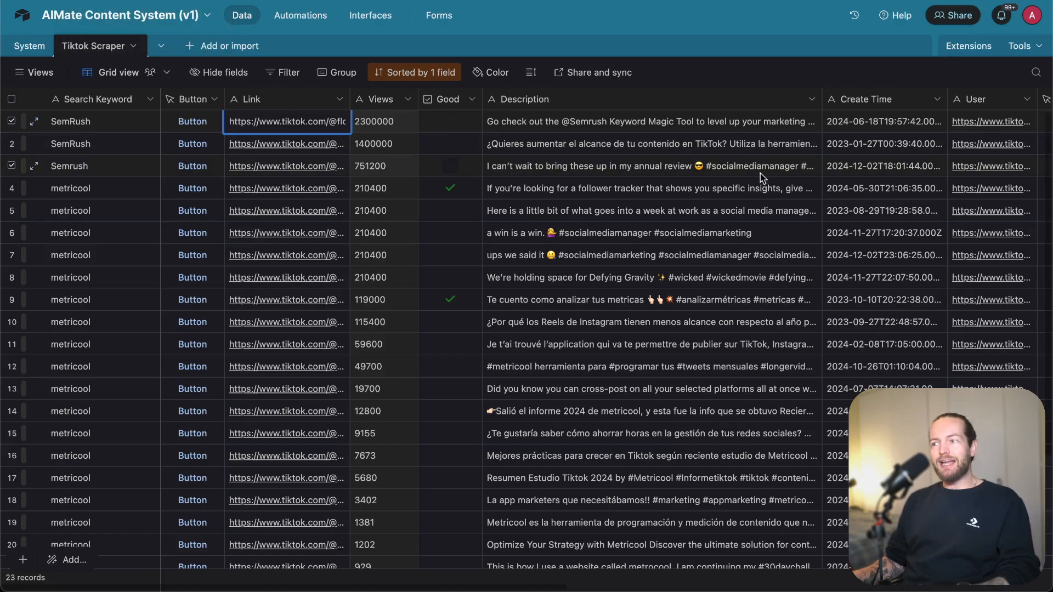
- Return to the Tiktok Scraper table, expand the first SemRush record's Hook field again to read the hooks, and close it
scroll(762, 178, "right", 10)
scroll(762, 179, "right", 3)
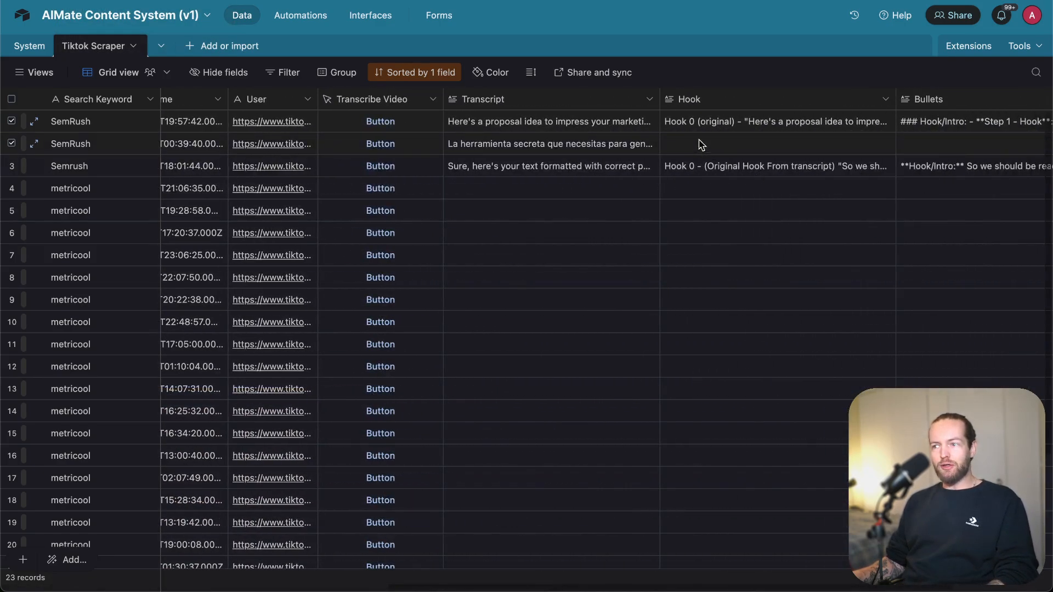
left_click(728, 123)
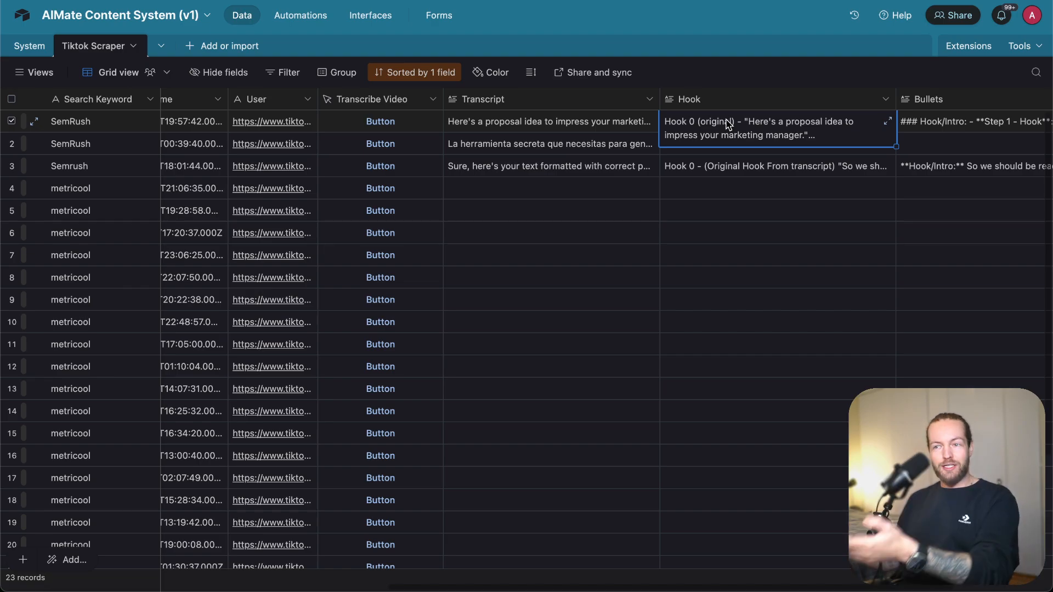
left_click(887, 121)
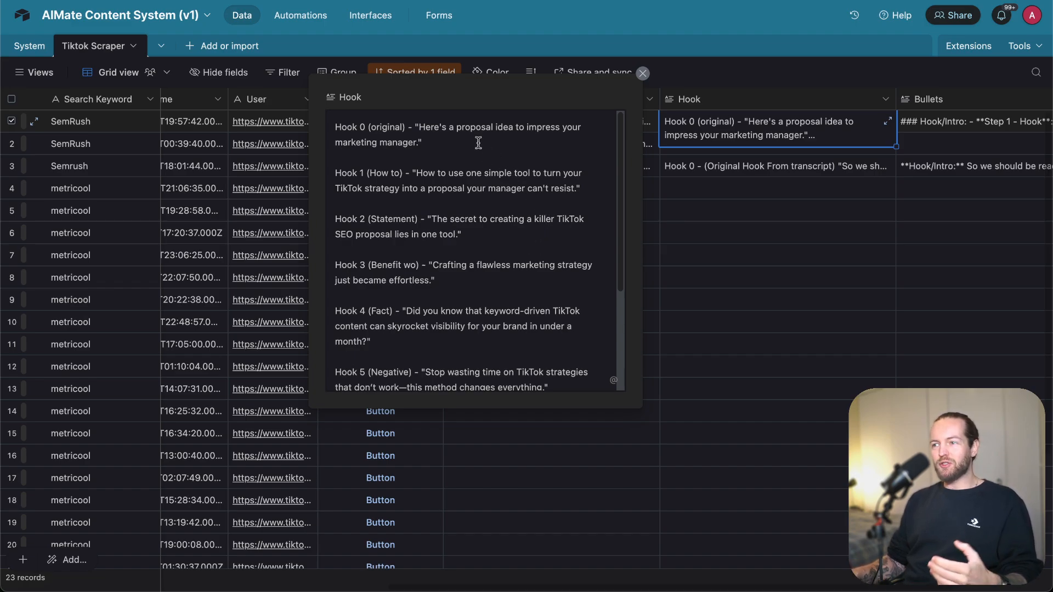
left_click(737, 162)
- Expand the first SemRush record's Transcript field, read it to the end, and close it
left_click(614, 124)
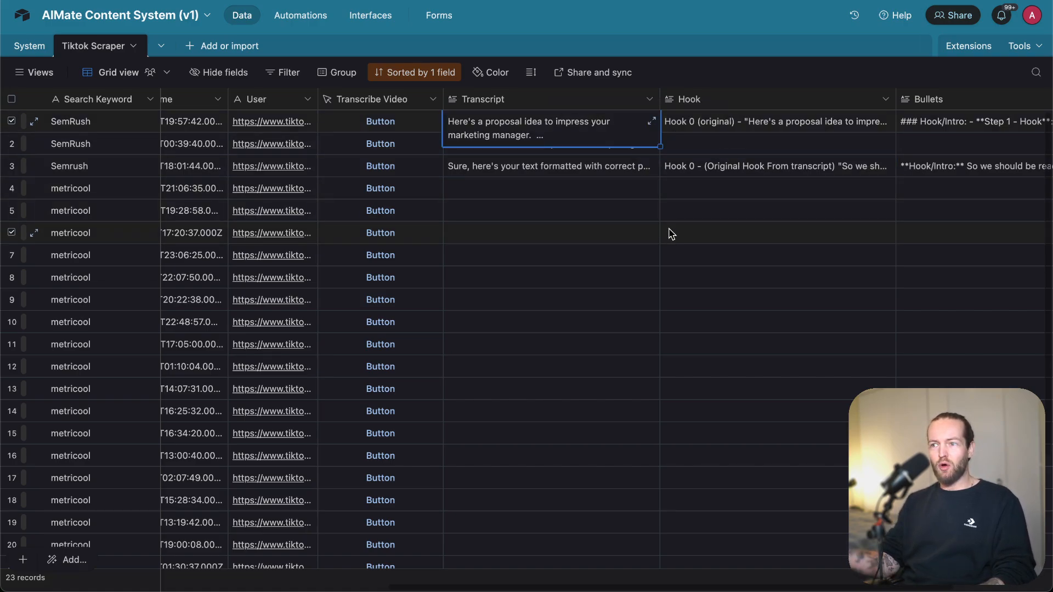
key("shift+space")
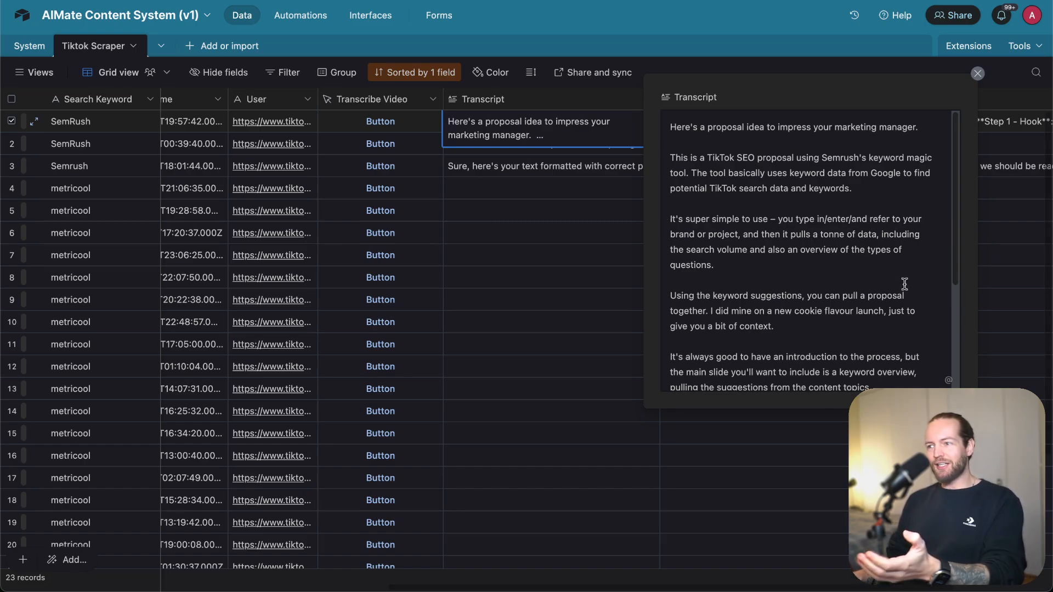
scroll(905, 284, "down", 6)
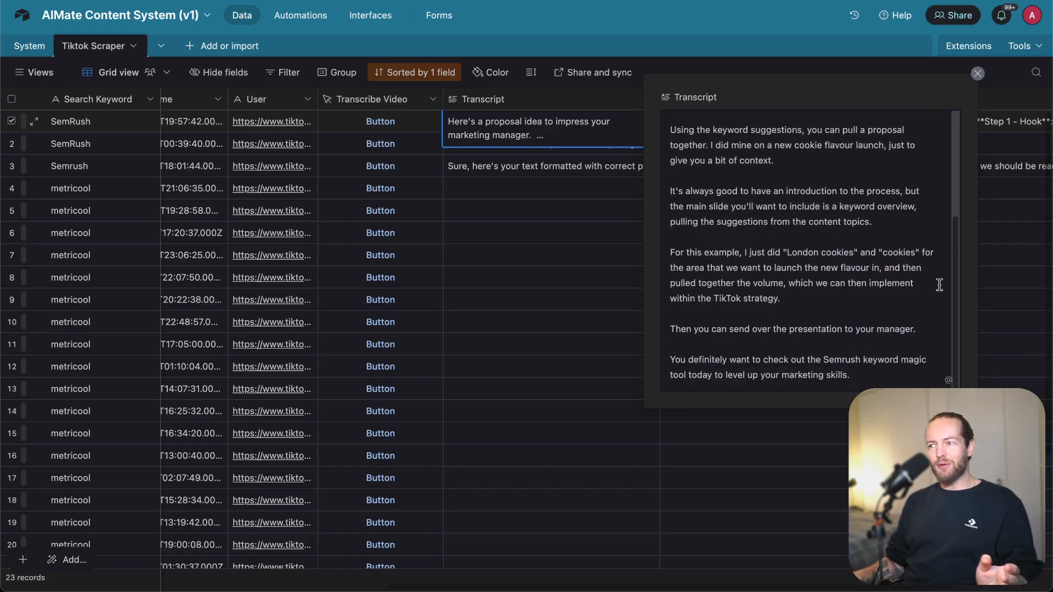
left_click(1011, 240)
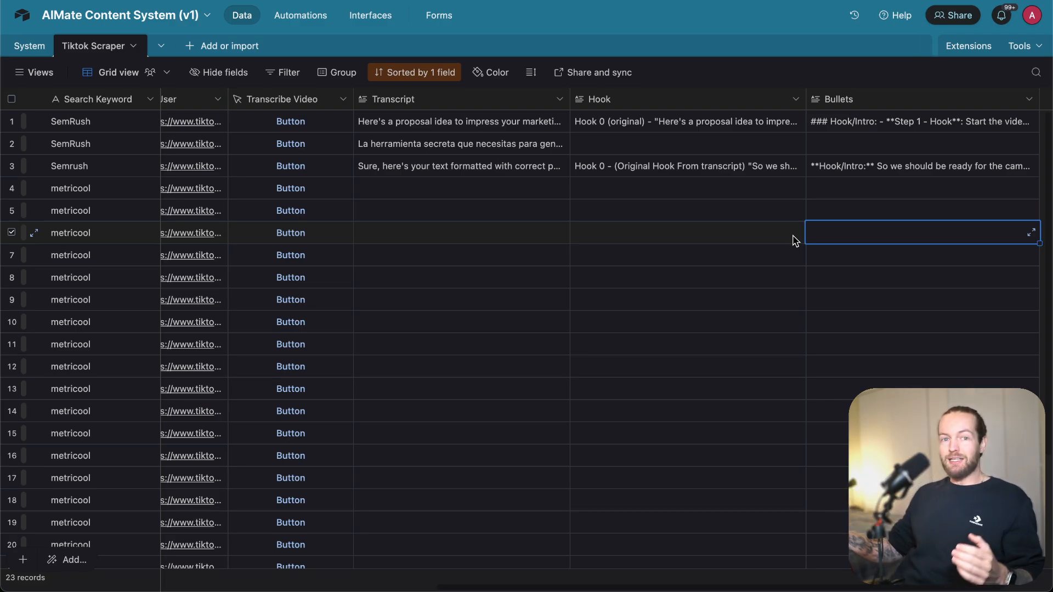
- Look over the Tiktok Scraper records across the link, views and description fields and the Transcript, Hook and Bullets fields
scroll(795, 242, "right", 3)
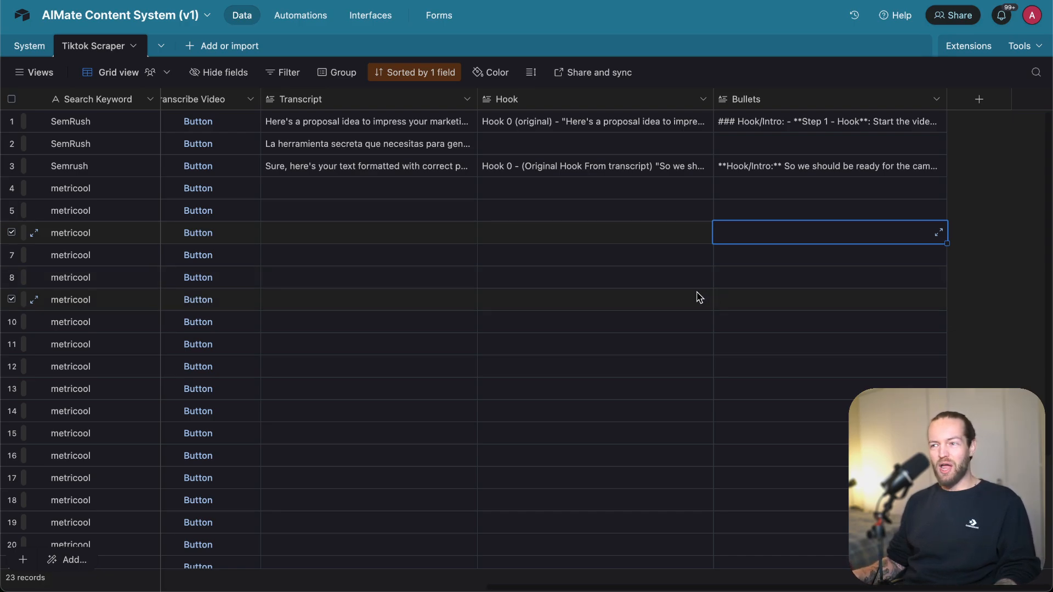
scroll(763, 295, "left", 3)
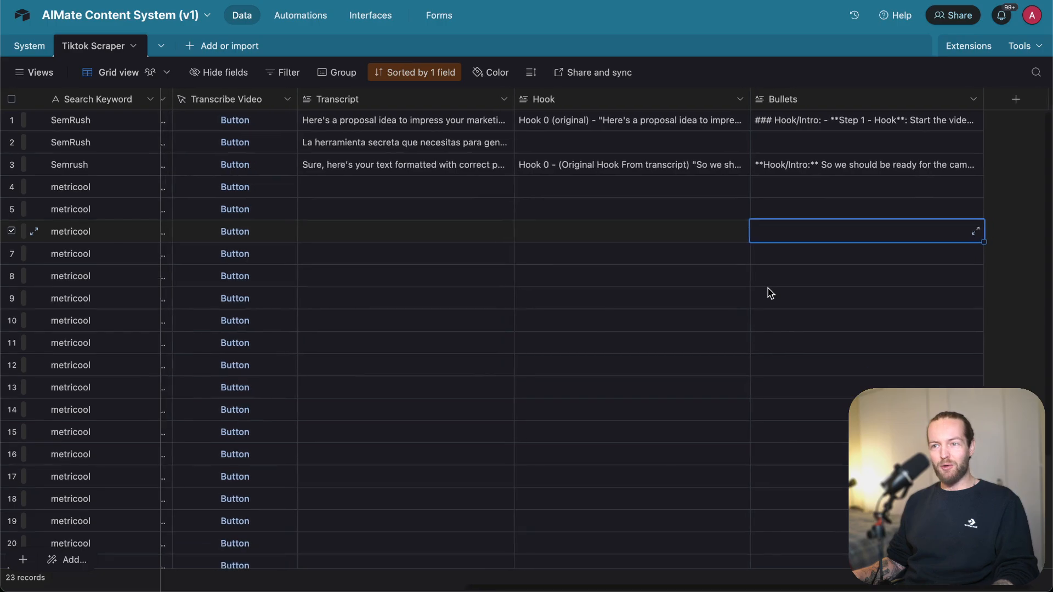
scroll(767, 292, "left", 1)
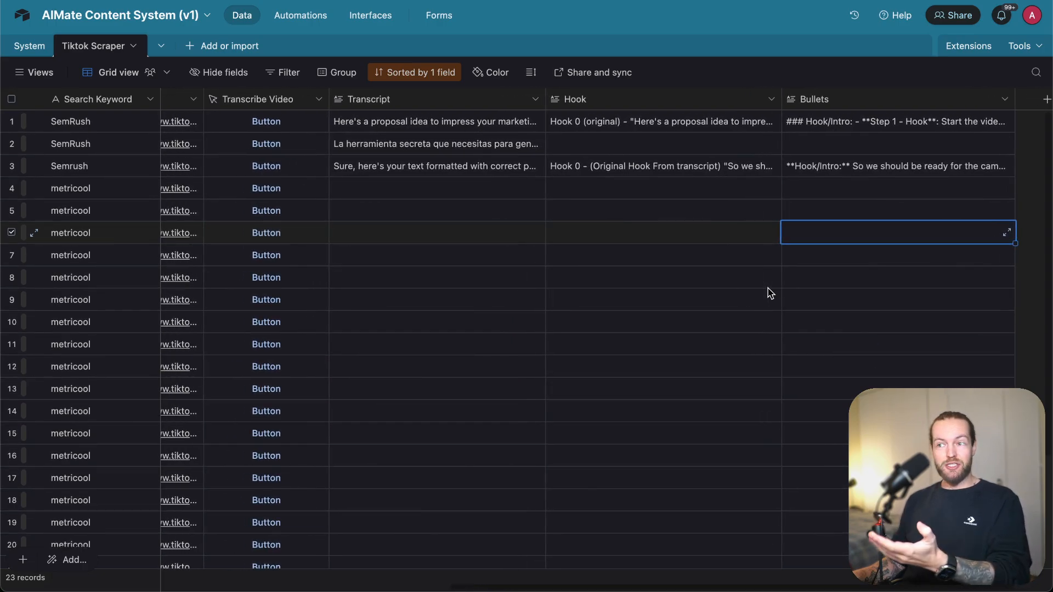
scroll(719, 282, "left", 3)
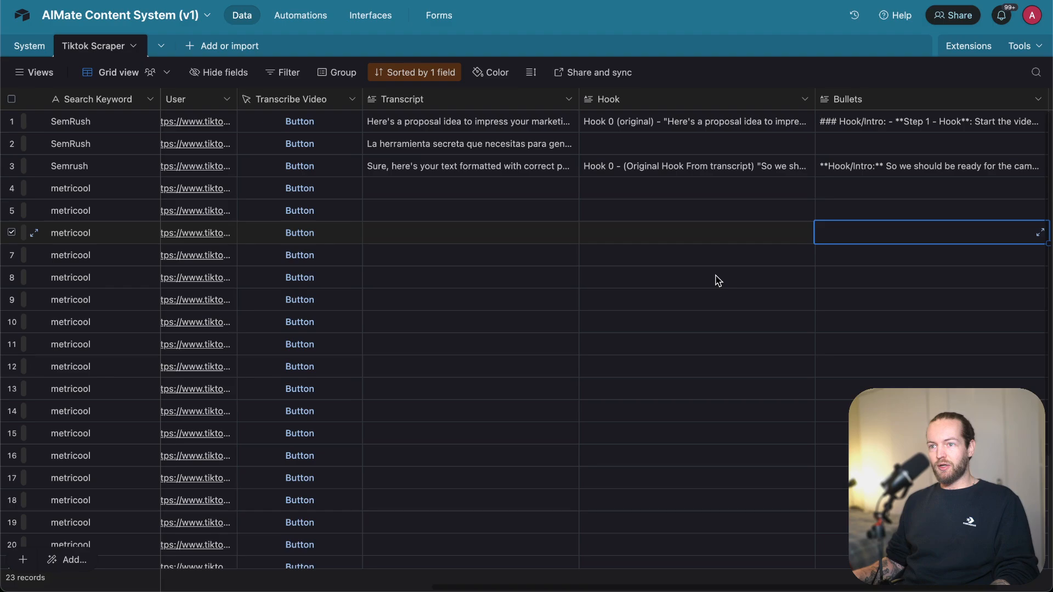
scroll(719, 281, "left", 1)
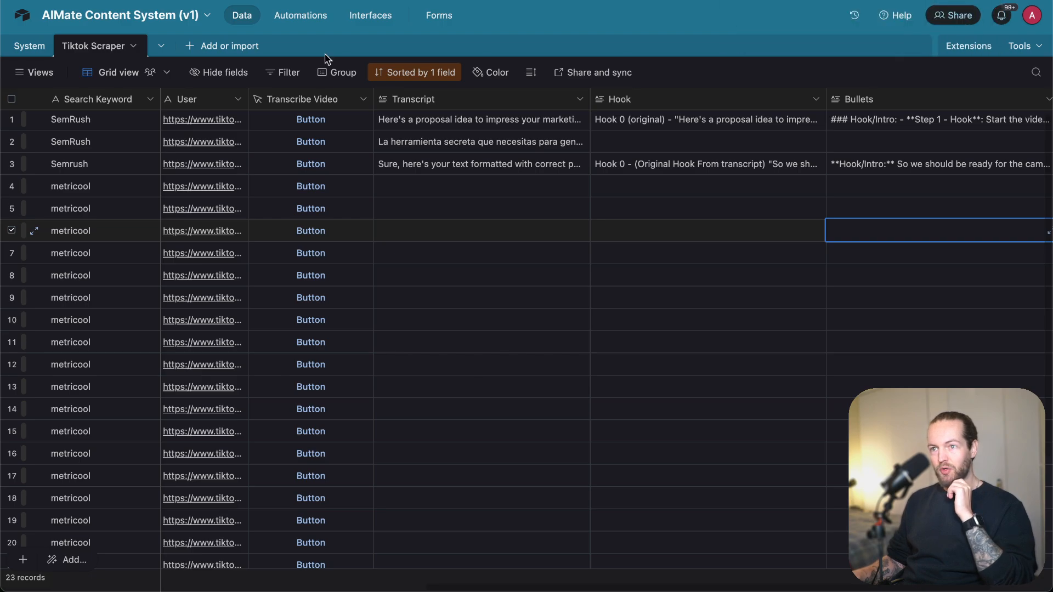
scroll(407, 252, "left", 12)
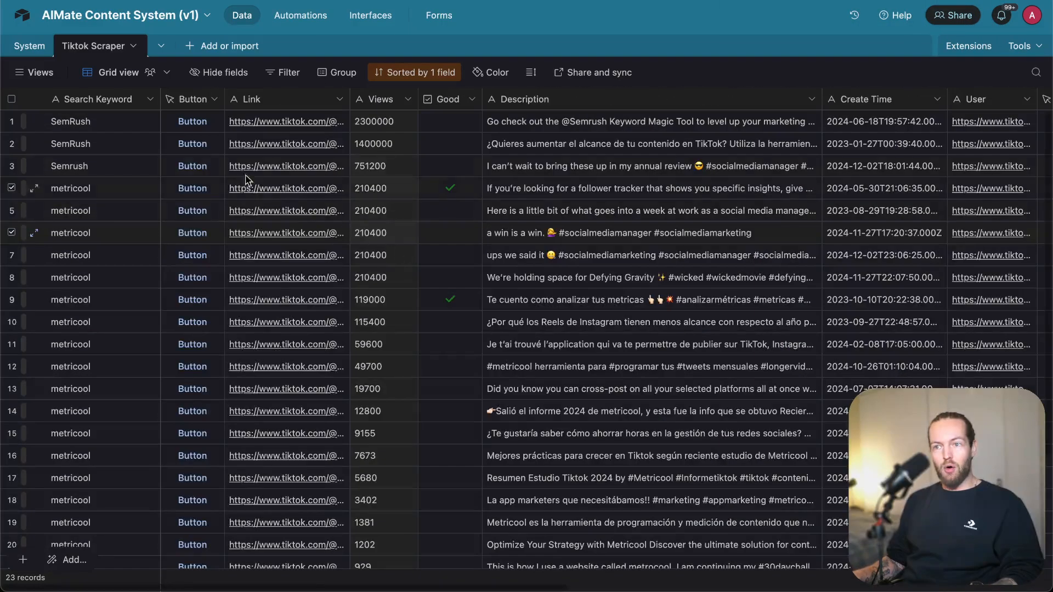
scroll(60, 131, "down", 2)
scroll(60, 131, "right", 1)
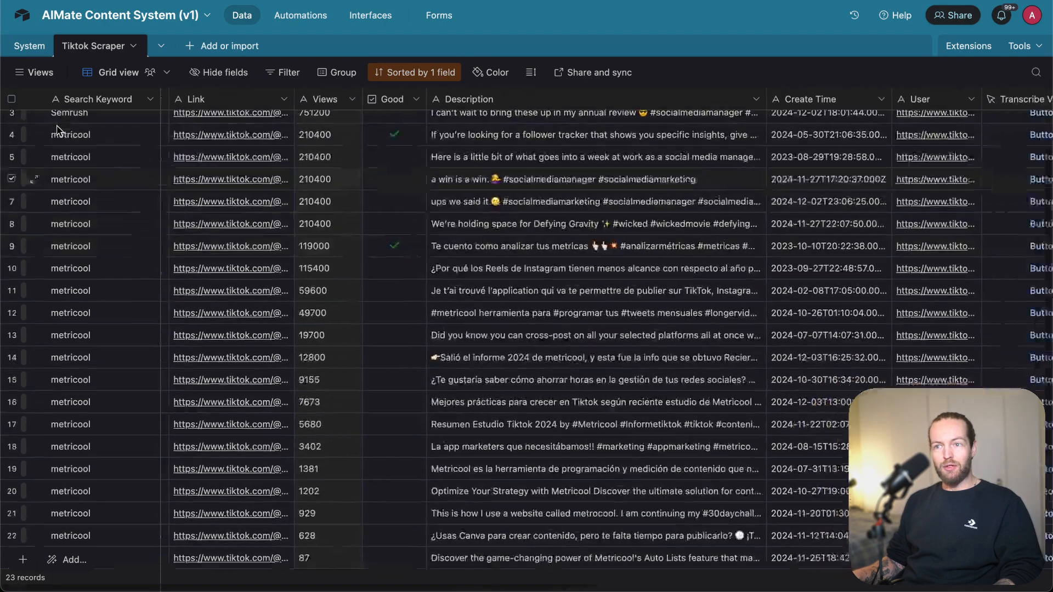
scroll(60, 131, "up", 2)
scroll(59, 131, "left", 1)
scroll(384, 239, "right", 10)
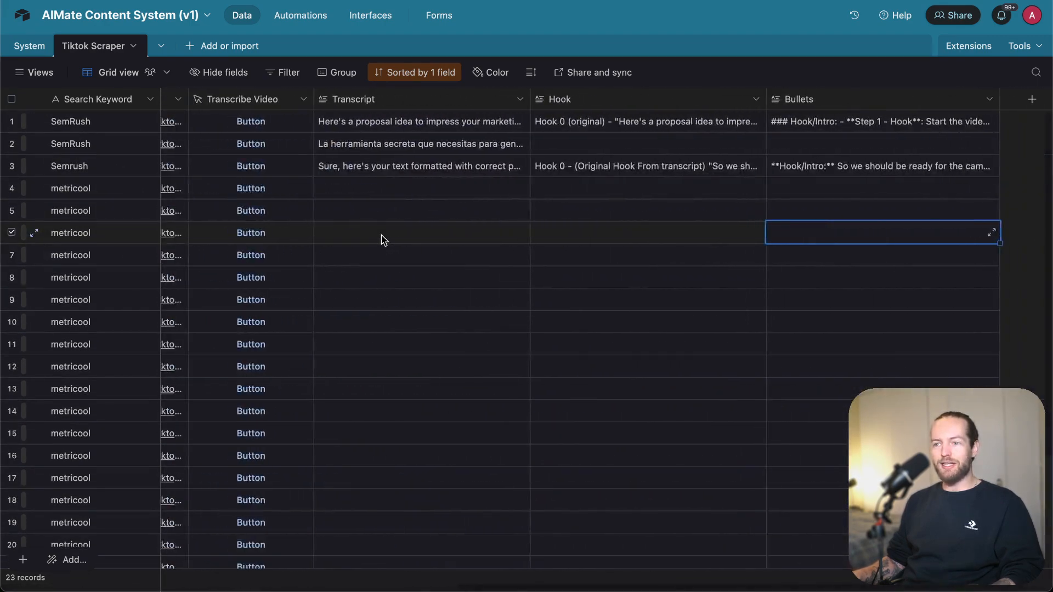
scroll(384, 240, "left", 3)
scroll(383, 240, "left", 3)
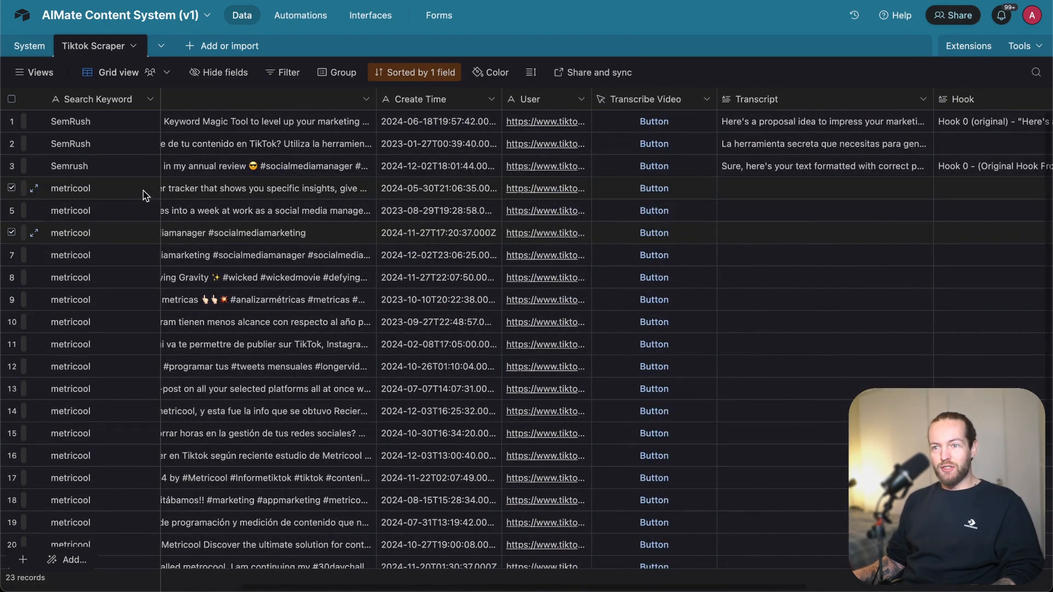
- Select the metricool record in row 4, which is marked Good, and bring its Transcribe Video field into view
scroll(294, 301, "left", 4)
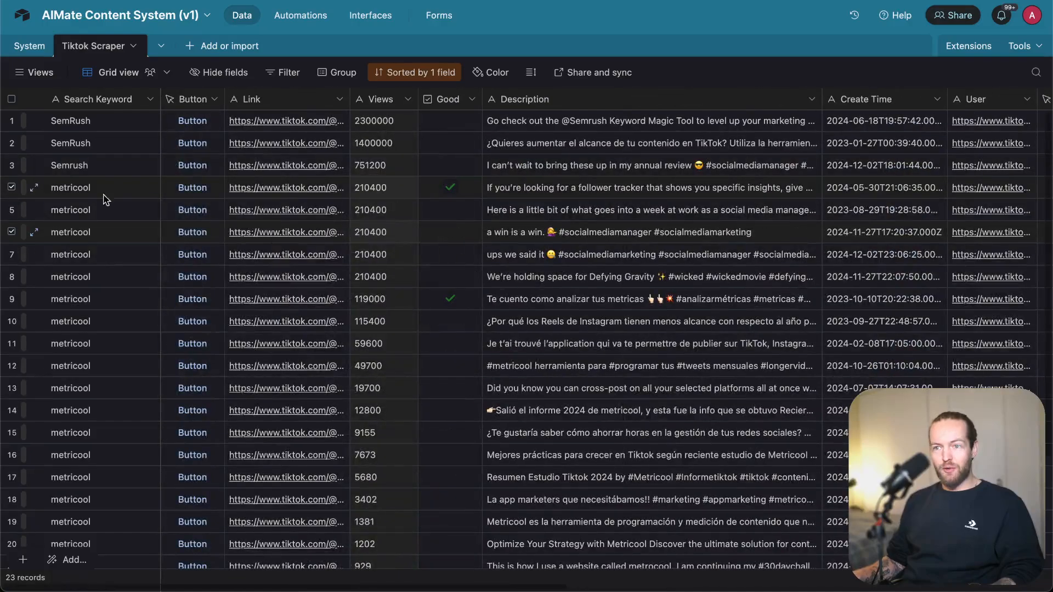
left_click(12, 188)
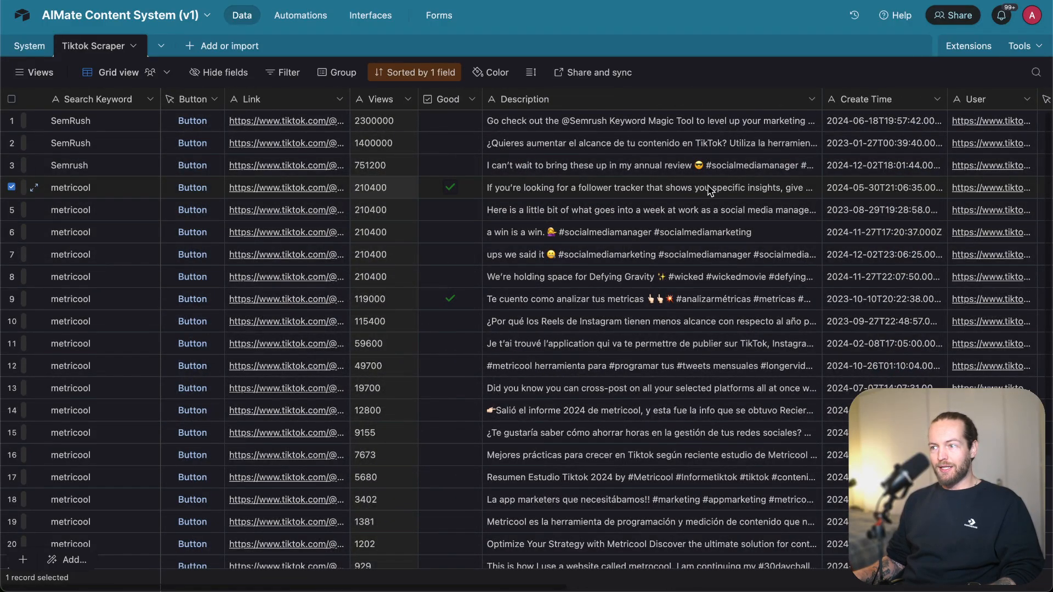
scroll(710, 190, "right", 3)
scroll(710, 190, "right", 4)
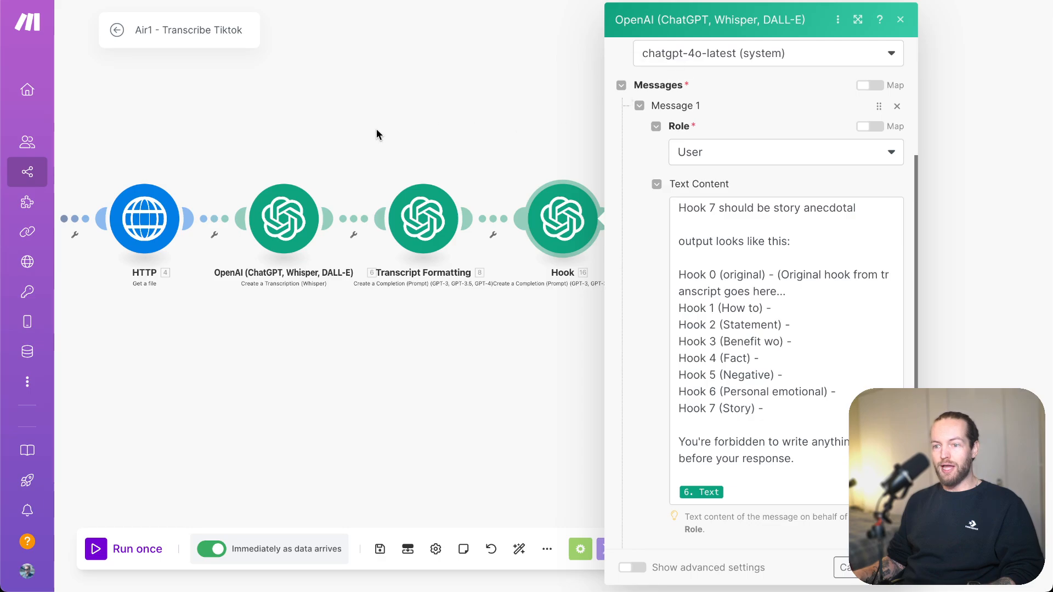
- In Make, close the Hook module's settings and leave the editor of the Air1 - Transcribe Tiktok scenario
left_click(376, 129)
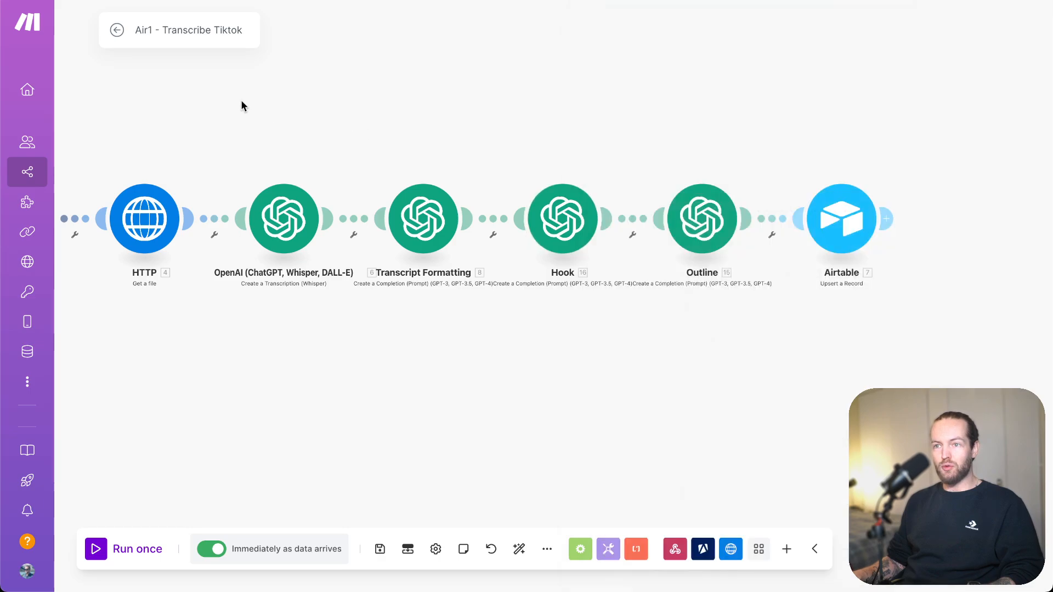
left_click(117, 30)
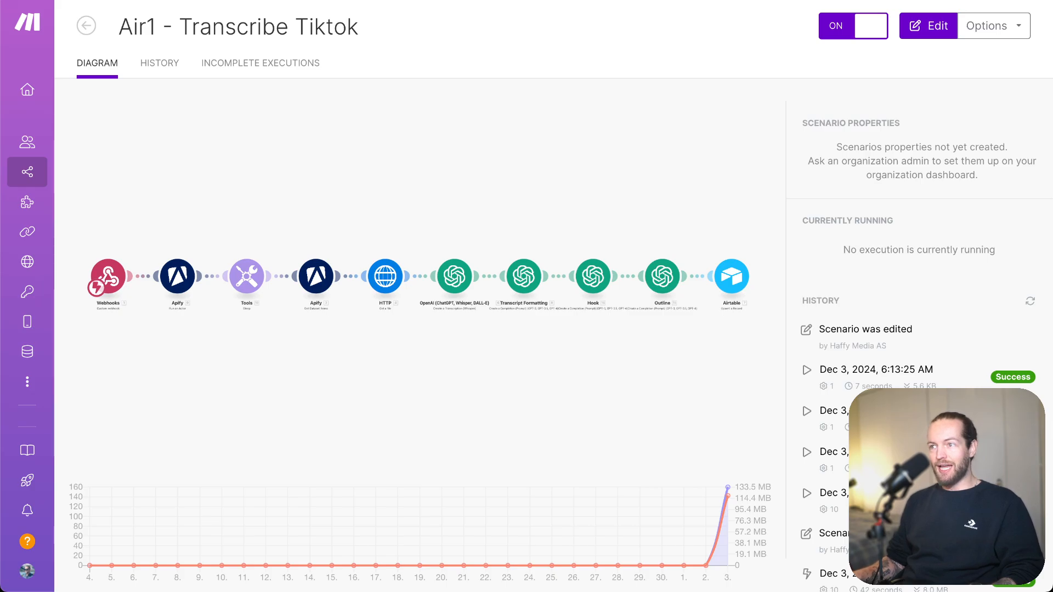
- Switch back to Airtable and trigger Transcribe Video for the selected metricool record in row 4
left_click(115, 0)
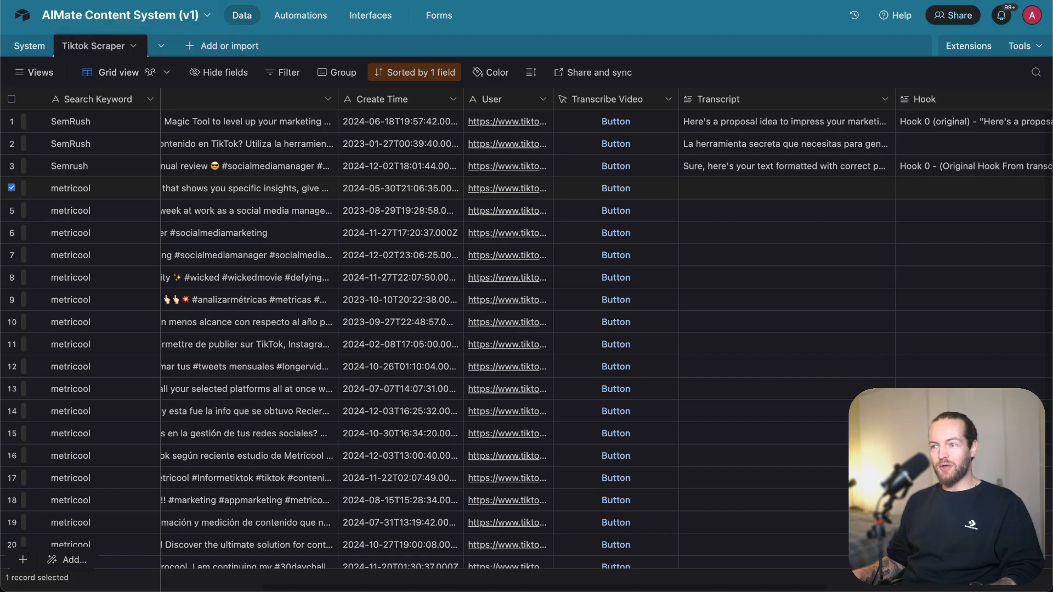
left_click(610, 189)
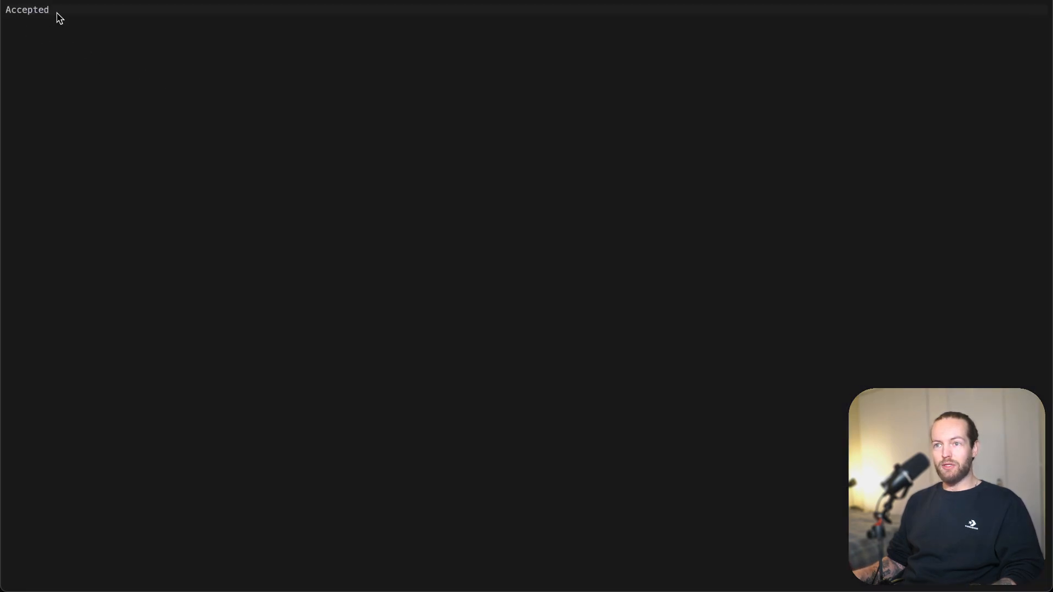
- Switch to Make, open the running Air1 - Transcribe Tiktok scenario's diagram in the editor and watch its first modules run
left_click(60, 0)
left_click(860, 0)
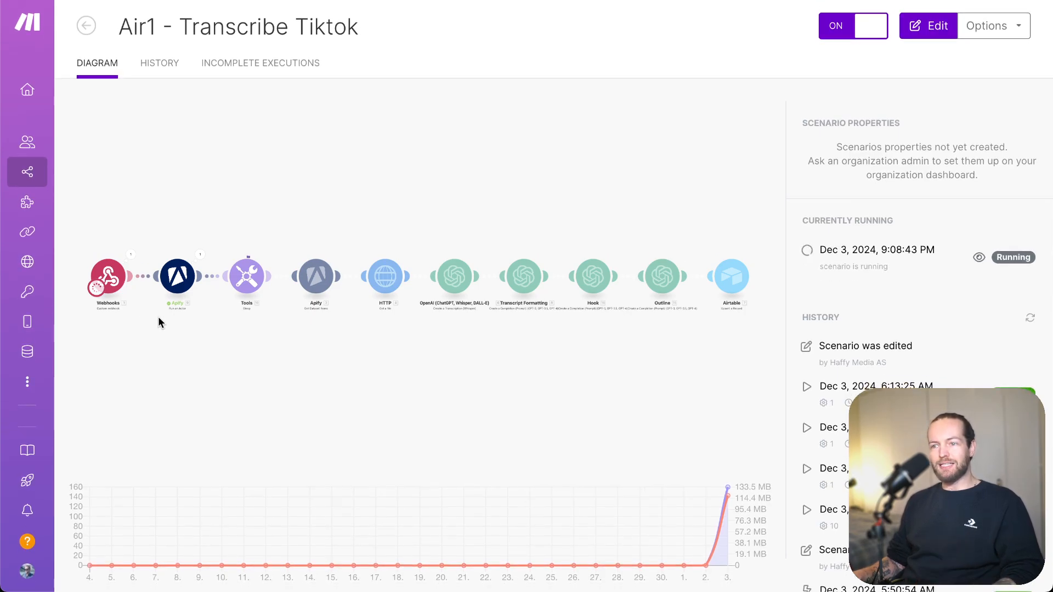
left_click(158, 317)
scroll(166, 303, "up", 5)
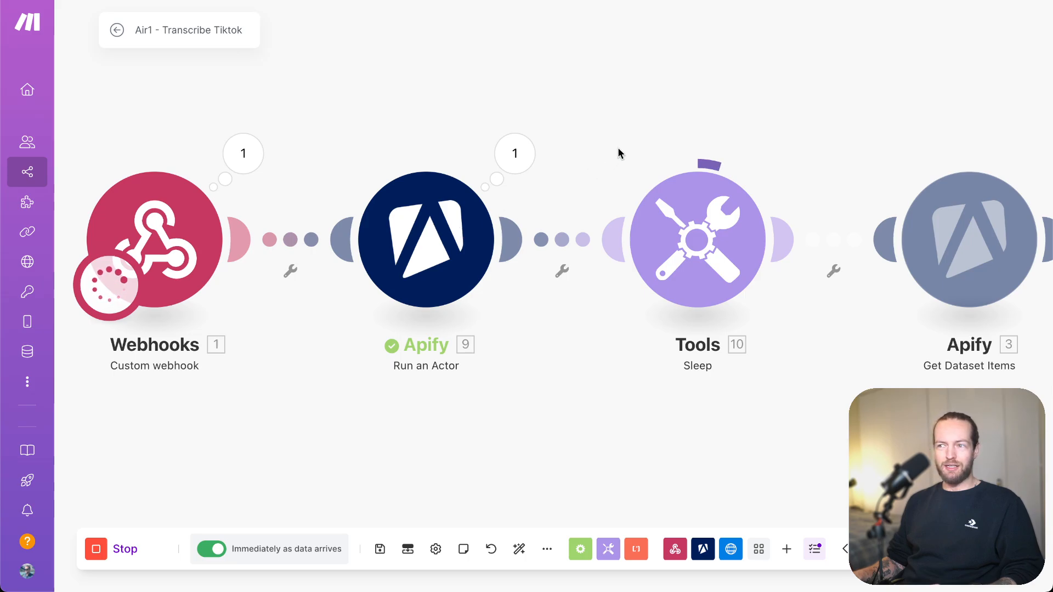
scroll(618, 149, "down", 2)
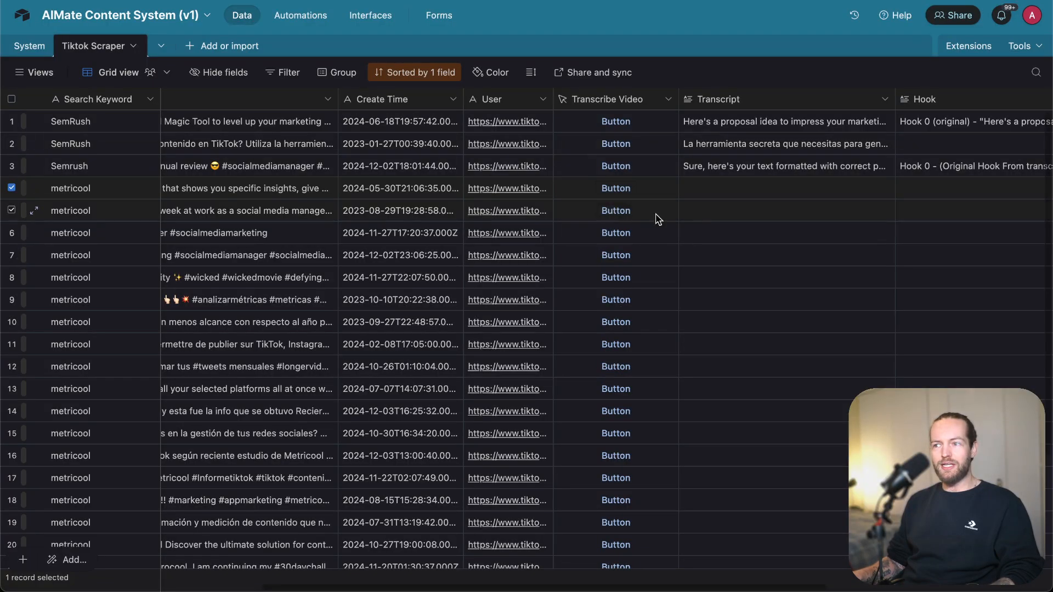
- In Airtable, look over the metricool records from their views and descriptions across to the Transcribe Video and Transcript fields
scroll(553, 354, "left", 10)
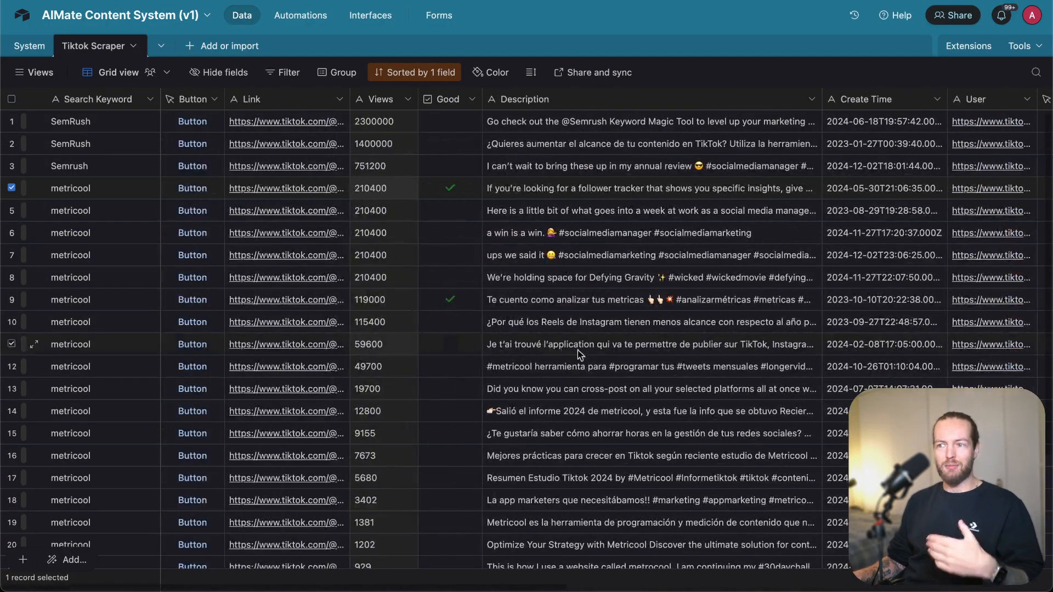
scroll(581, 353, "down", 3)
left_click(586, 234)
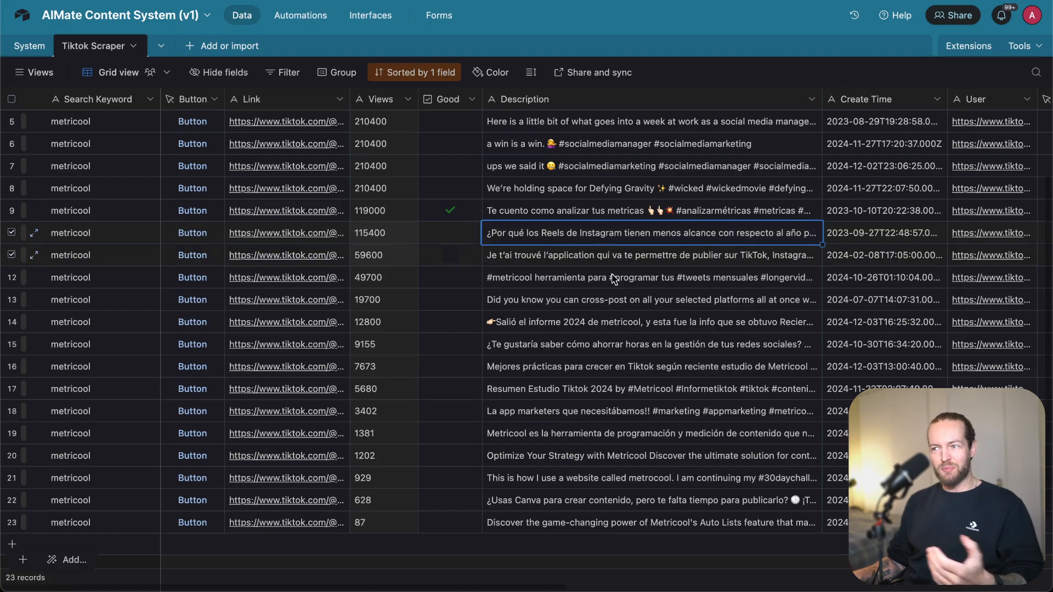
scroll(631, 329, "down", 2)
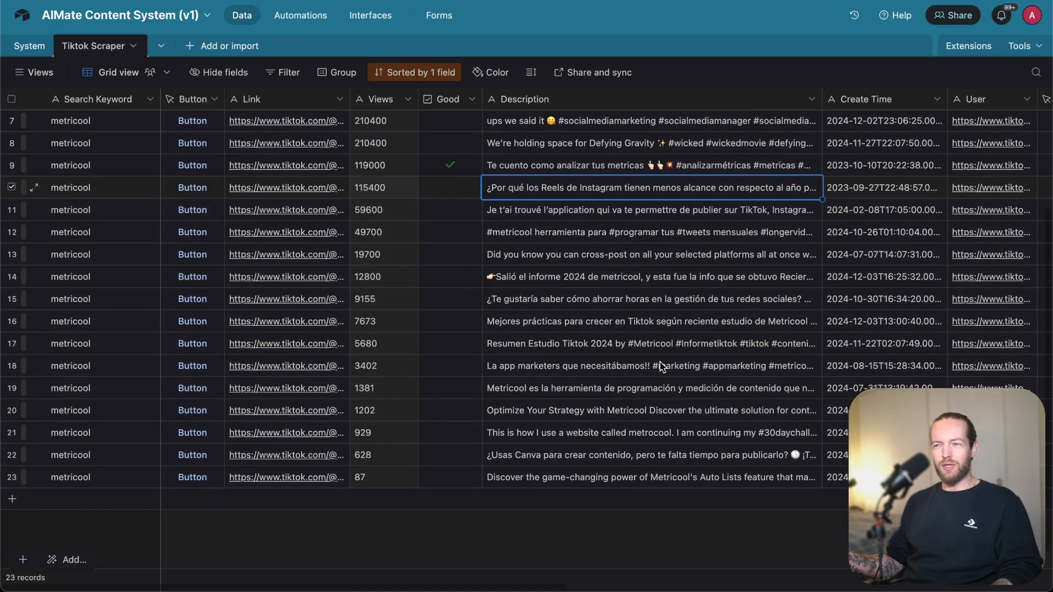
scroll(631, 329, "right", 10)
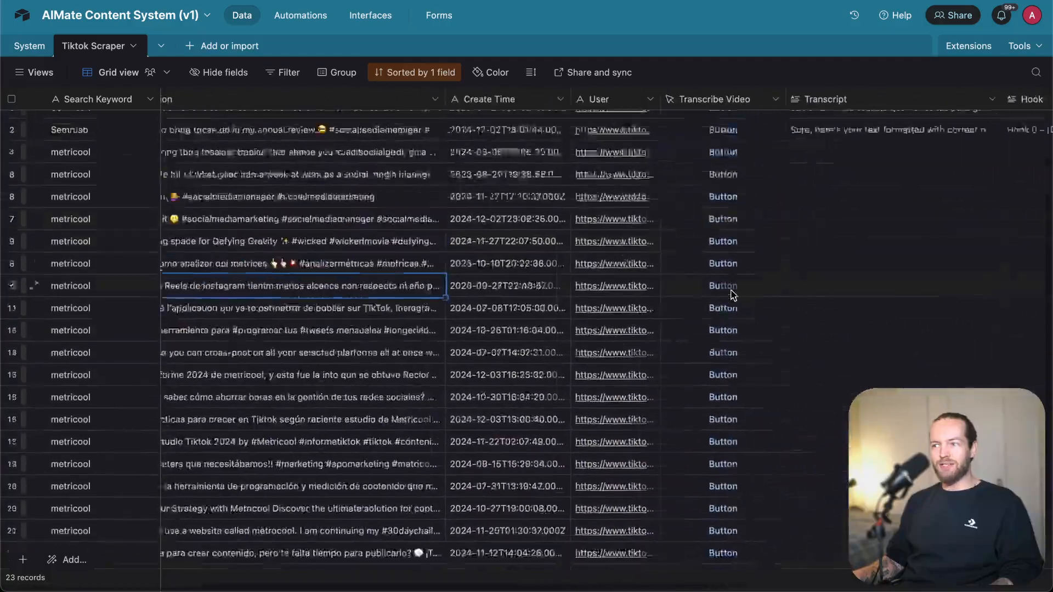
scroll(731, 296, "up", 3)
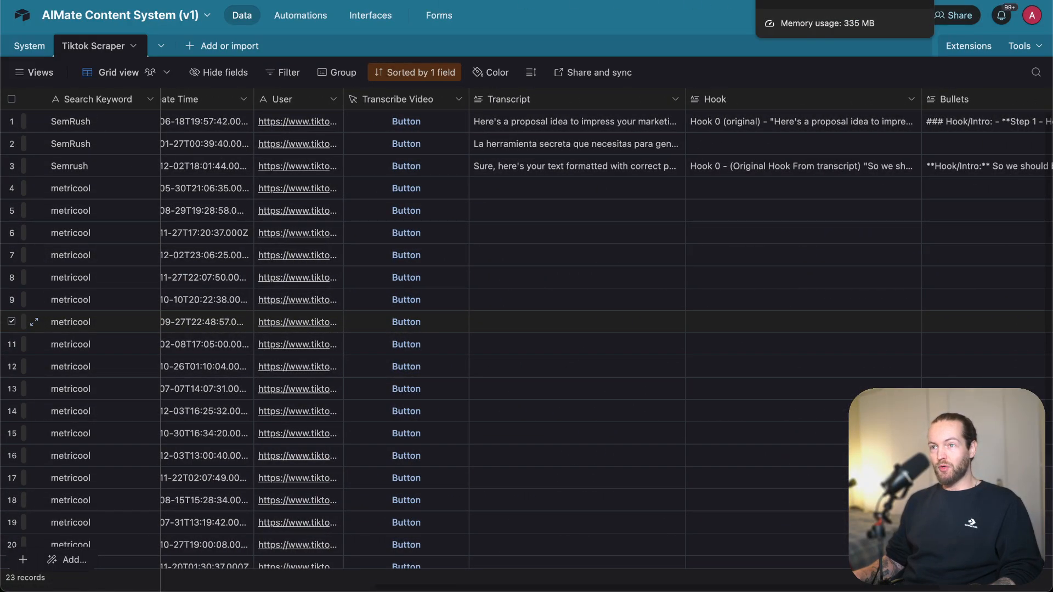
- Switch to Make and follow the scenario run from the Webhooks module through the OpenAI modules to the Airtable module
left_click(795, 1)
left_click(856, 1)
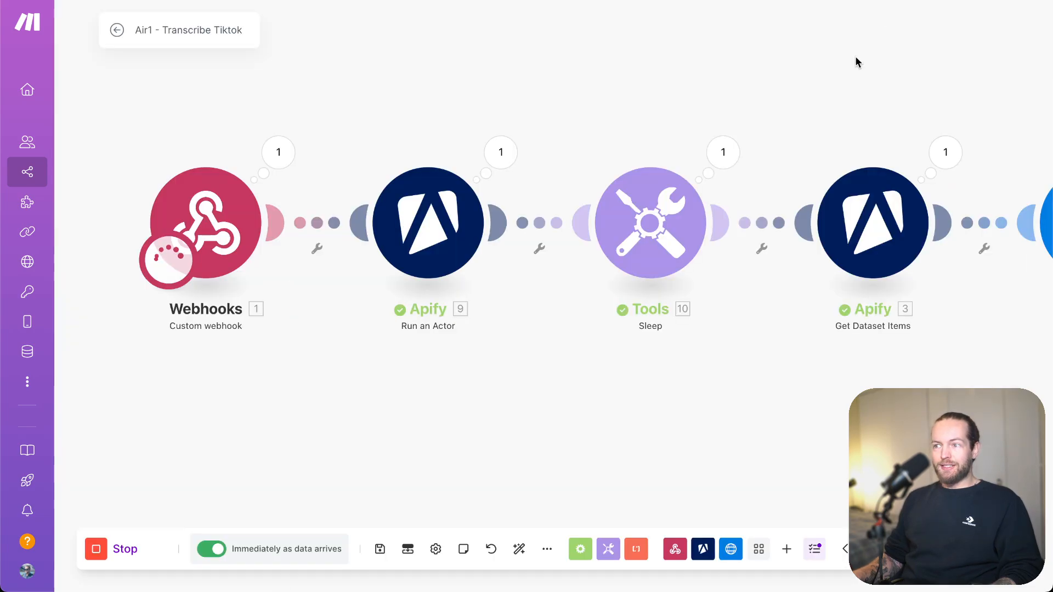
scroll(894, 106, "down", 4)
left_click_drag(895, 106, 371, 205)
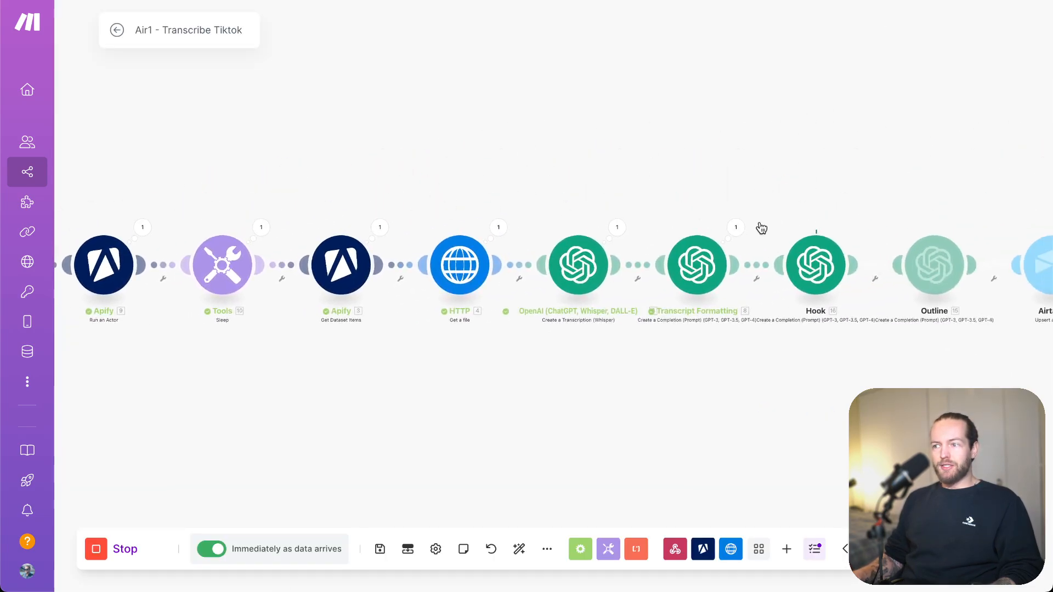
scroll(761, 228, "down", 1)
left_click_drag(750, 283, 658, 298)
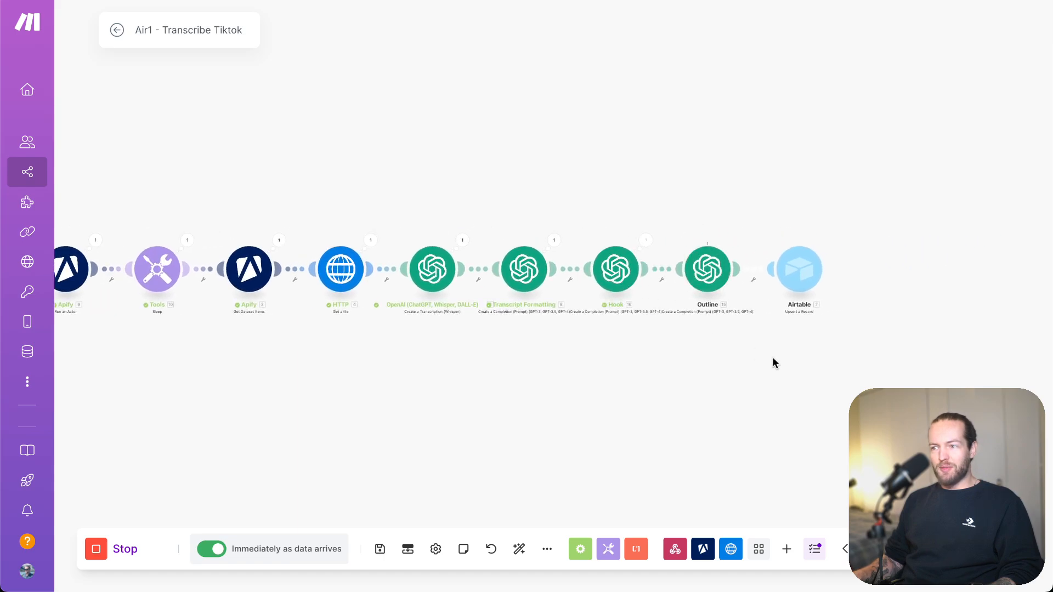
scroll(778, 359, "down", 1)
scroll(778, 359, "up", 3)
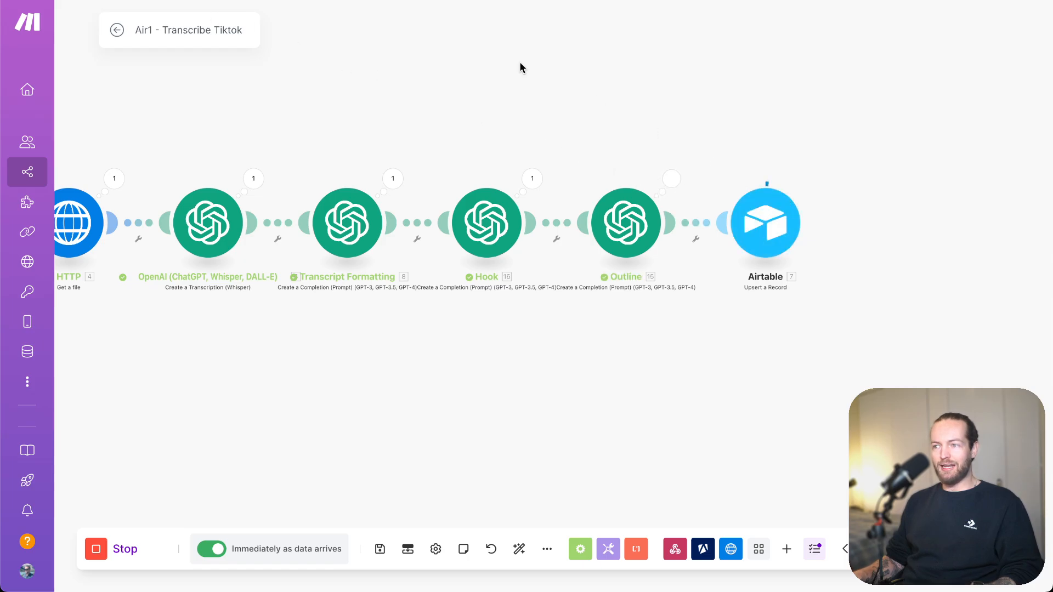
- Return to Airtable and check the metricool records' Transcript, Hook and Bullets fields and their Good marks
left_click(105, 0)
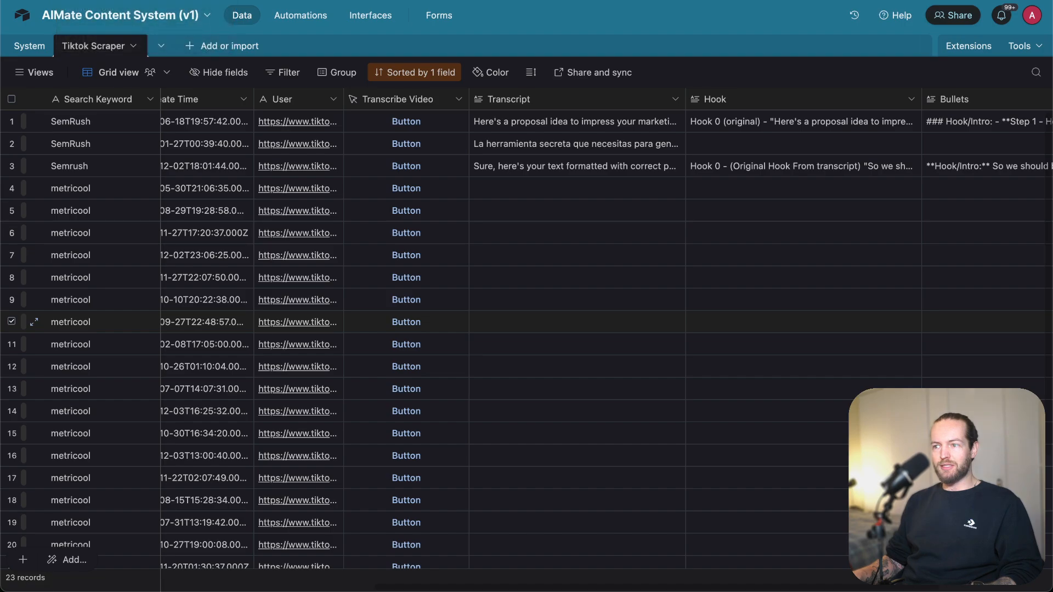
scroll(610, 321, "left", 5)
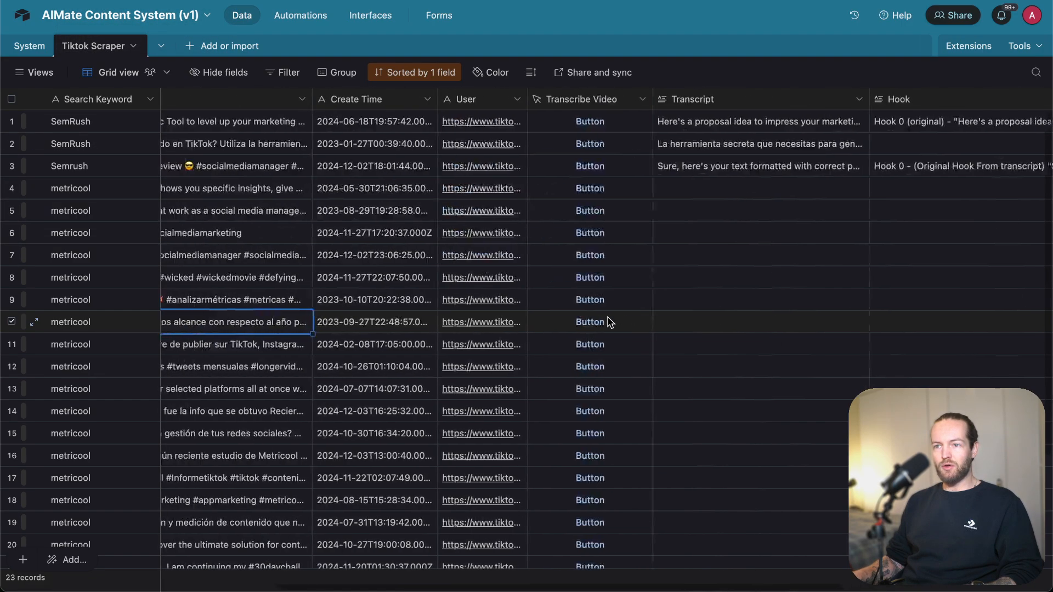
scroll(610, 322, "right", 10)
left_click(449, 217)
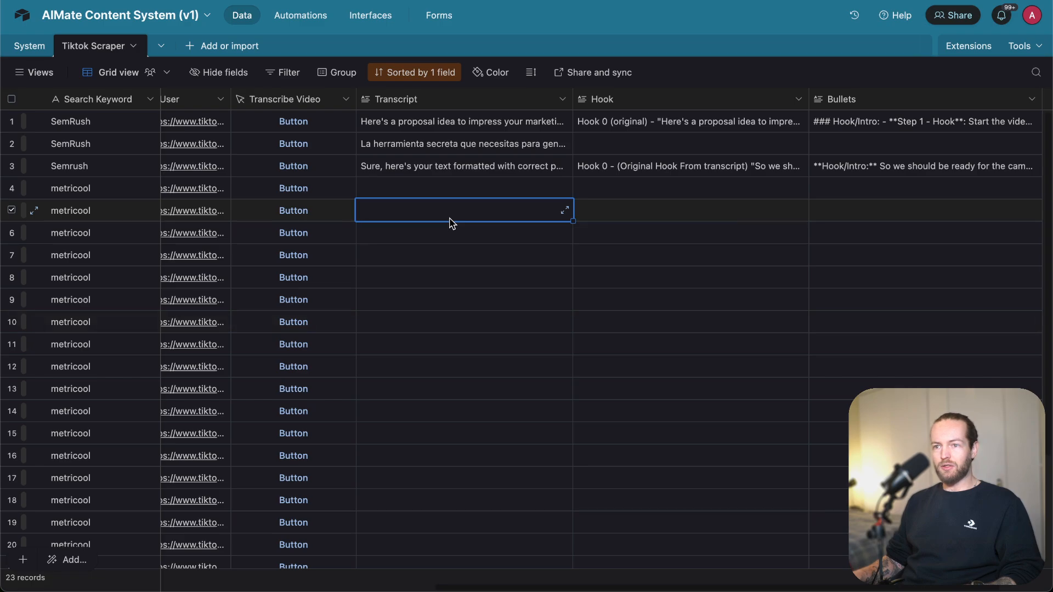
scroll(449, 224, "left", 10)
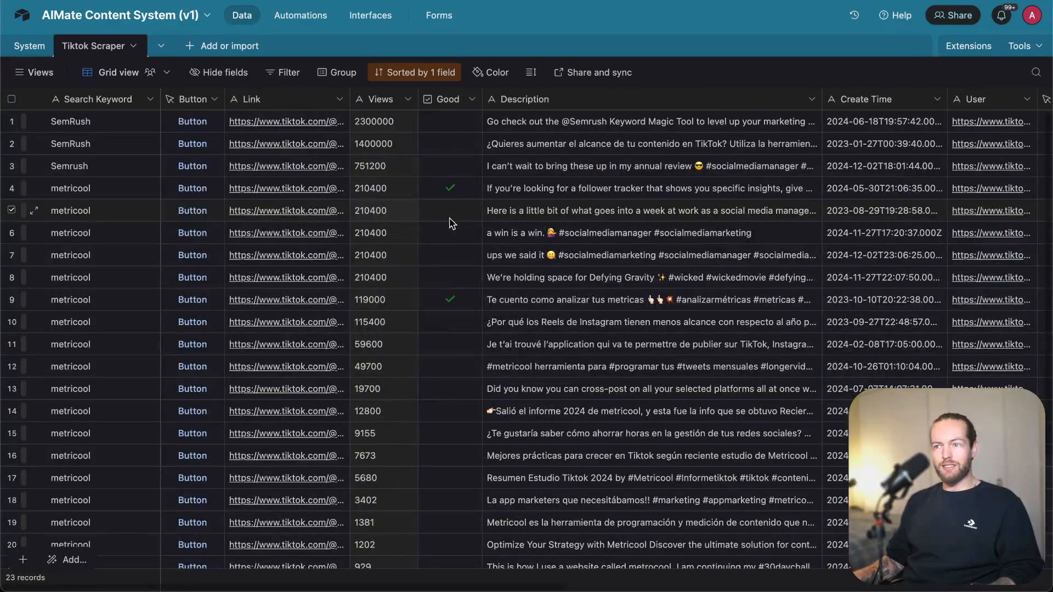
- Reload the Tiktok Scraper table and bring the Transcript, Hook and Bullets fields into view
key("super+r")
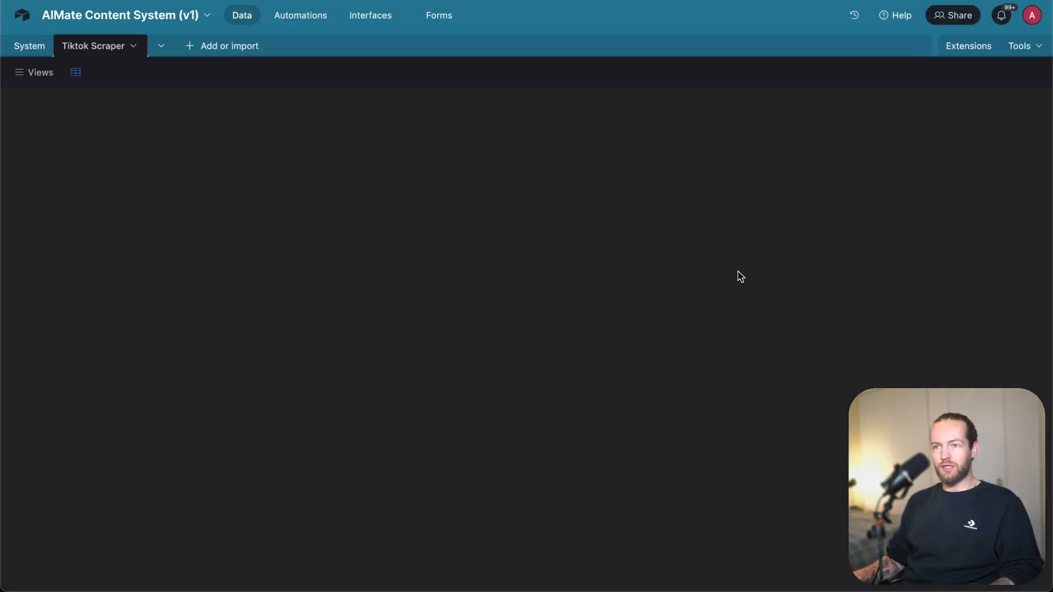
scroll(696, 274, "down", 2)
scroll(696, 275, "right", 4)
scroll(697, 275, "right", 2)
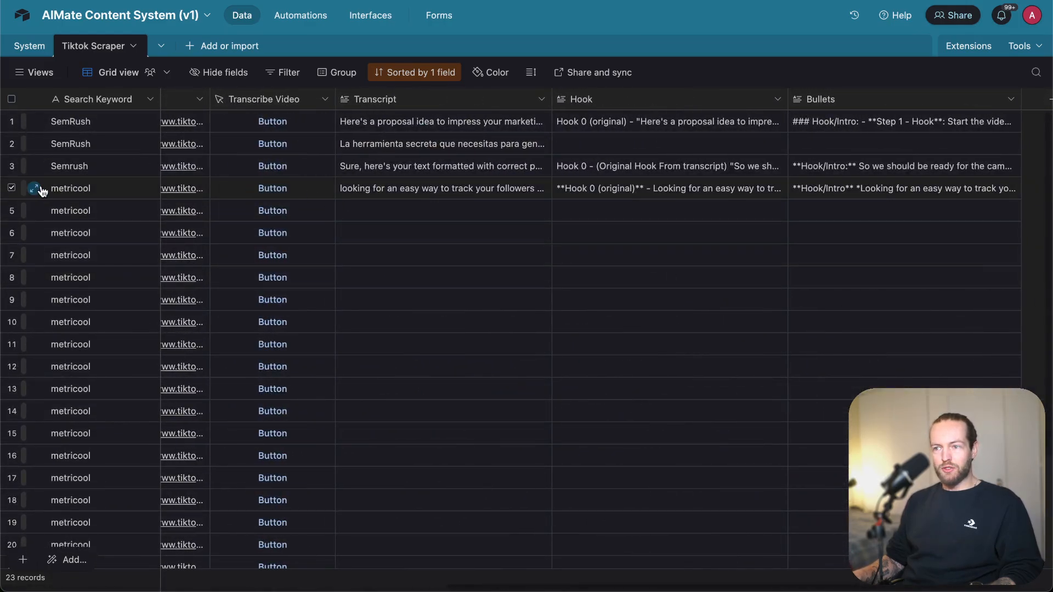
- Expand the Transcript of the metricool record in row 4, read it through and close it
left_click(394, 195)
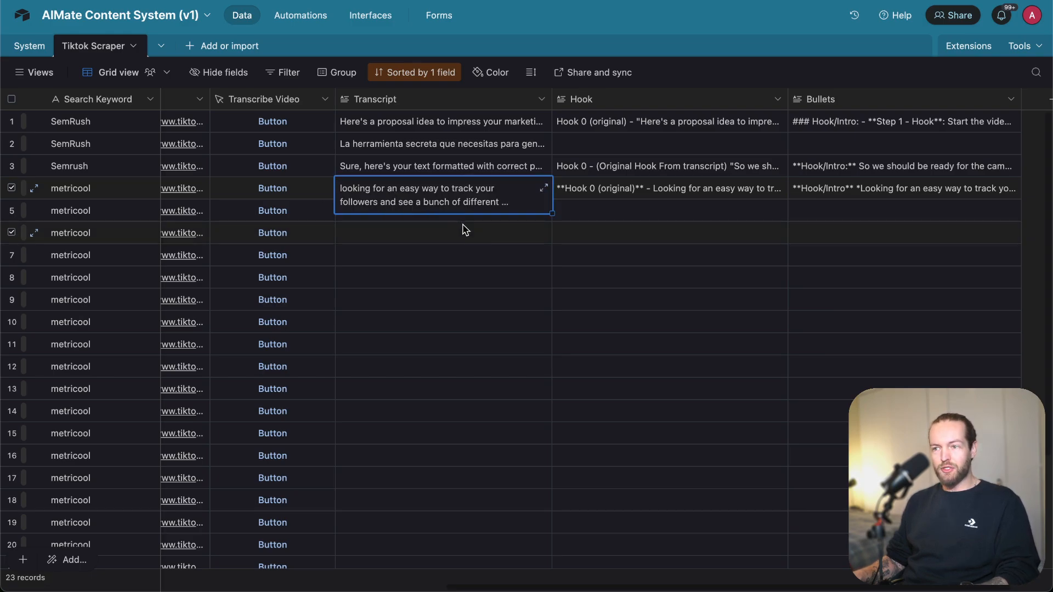
scroll(346, 211, "left", 1)
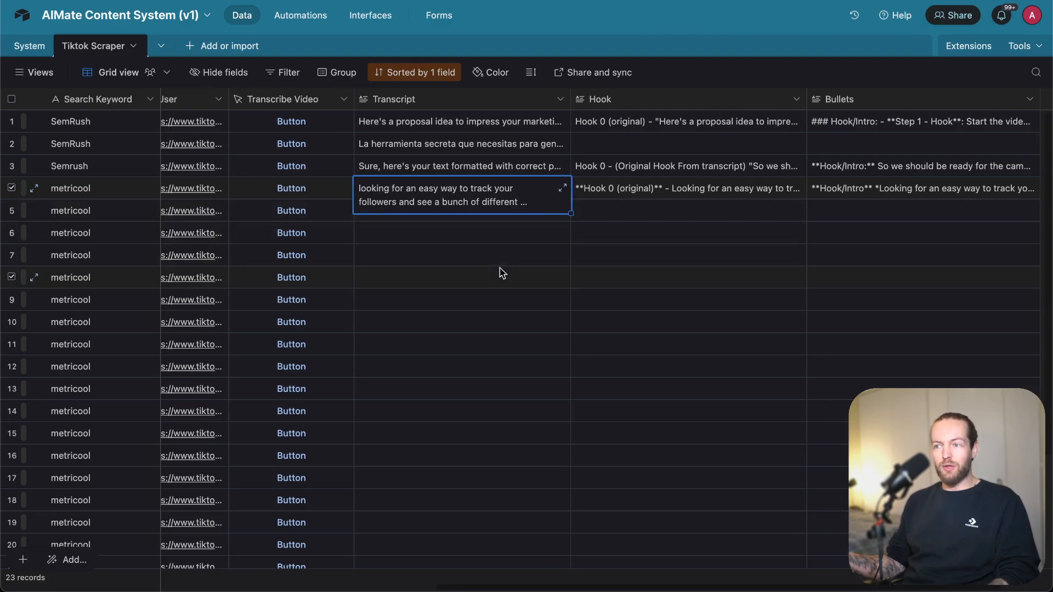
key("shift+space")
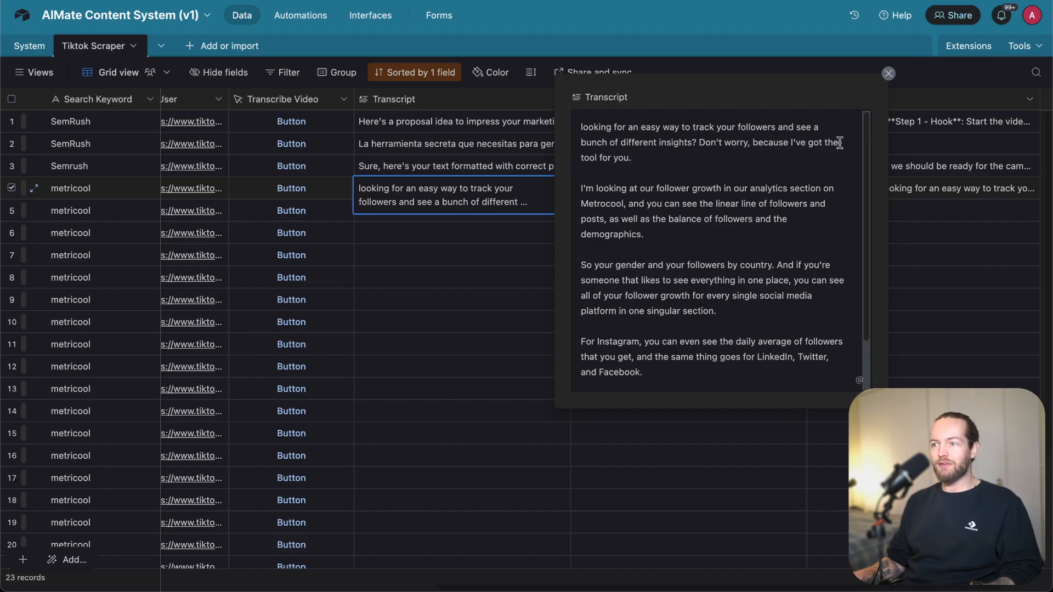
scroll(780, 190, "down", 3)
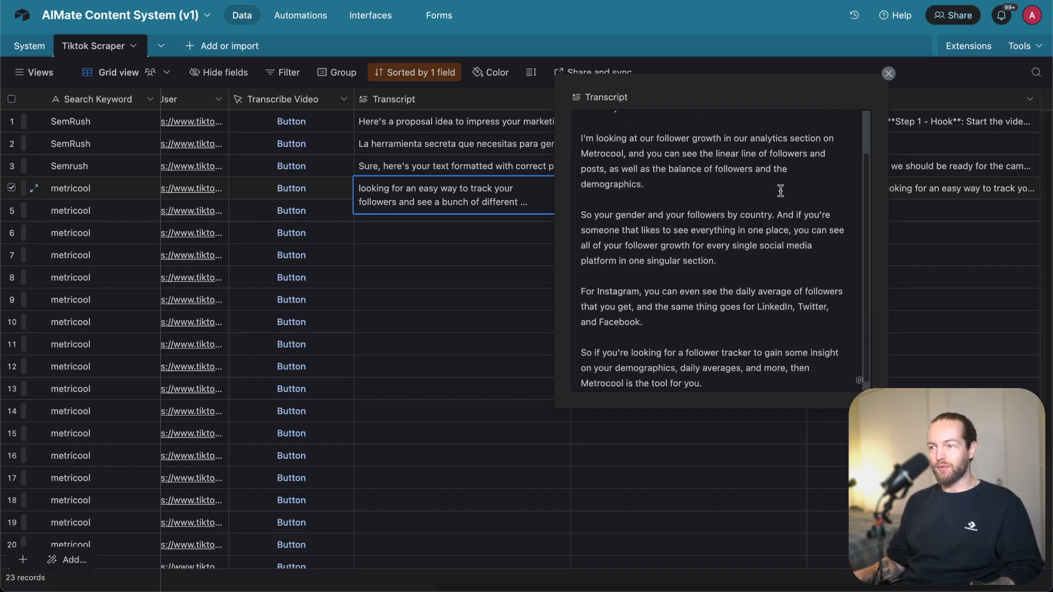
scroll(778, 189, "up", 3)
left_click(503, 253)
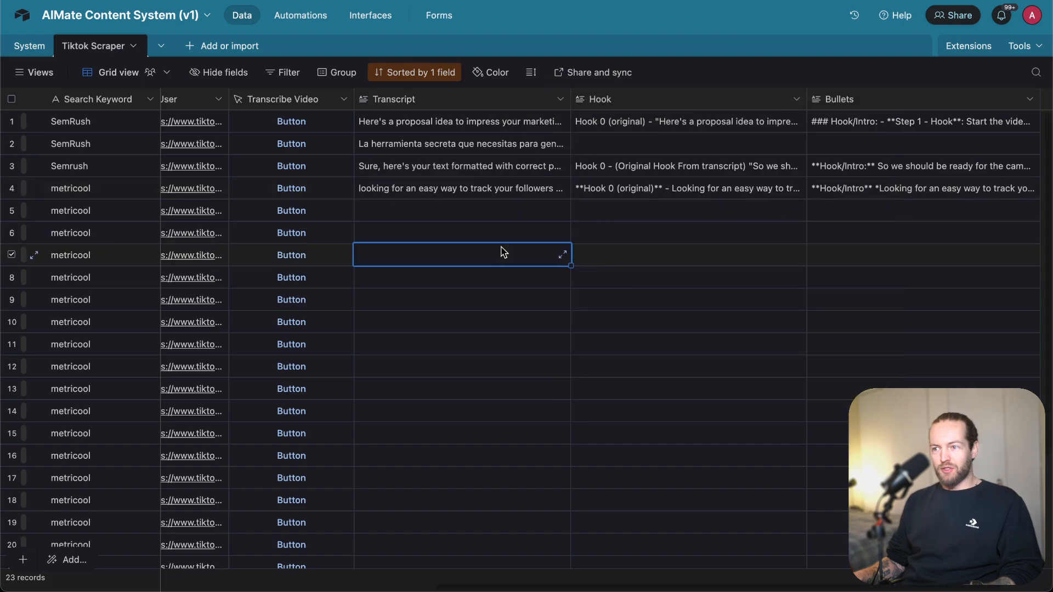
- Expand the Hook field of the metricool record in row 4 and read through all its hook variants, from Hook 0 to Hook 7
left_click(660, 195)
key("space")
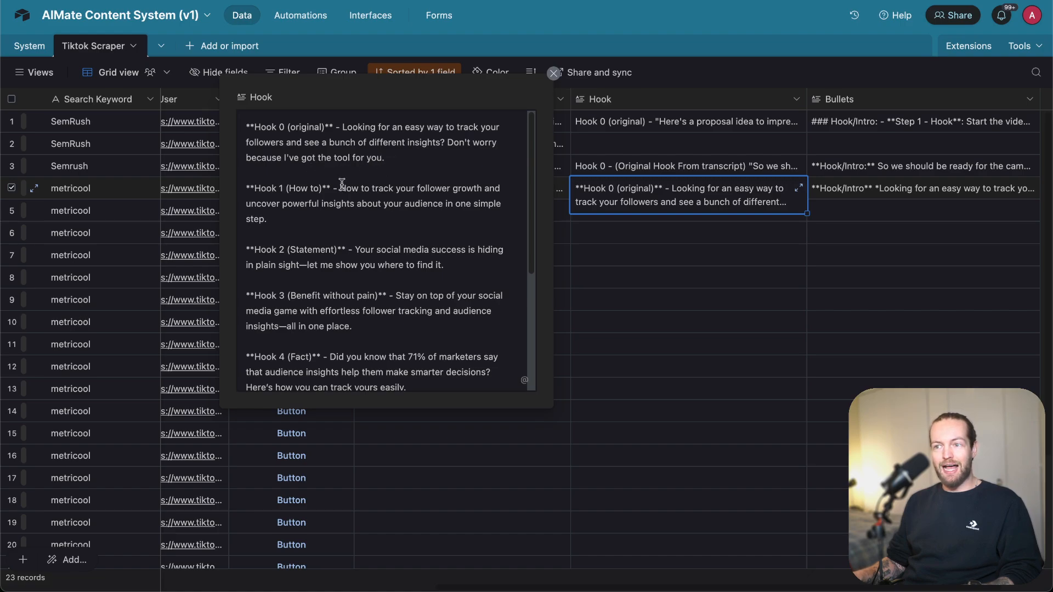
left_click_drag(342, 184, 394, 213)
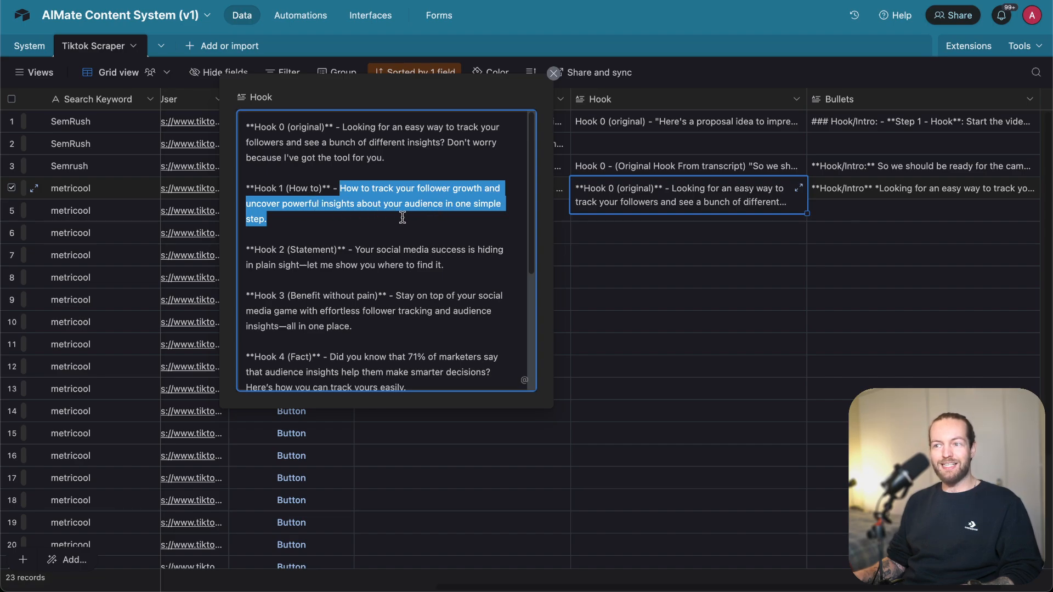
scroll(413, 219, "down", 3)
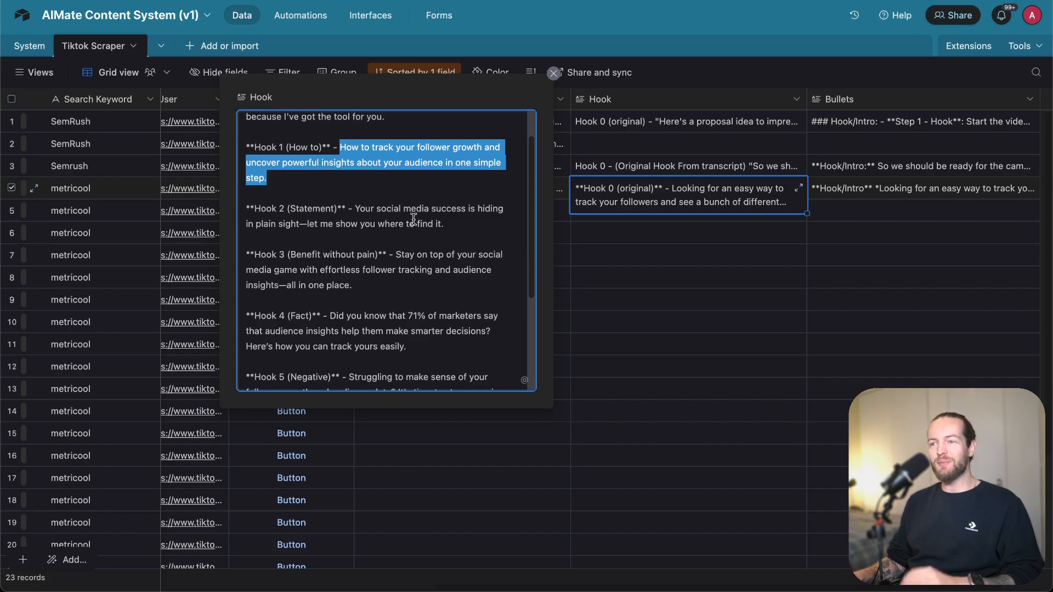
scroll(470, 189, "down", 1)
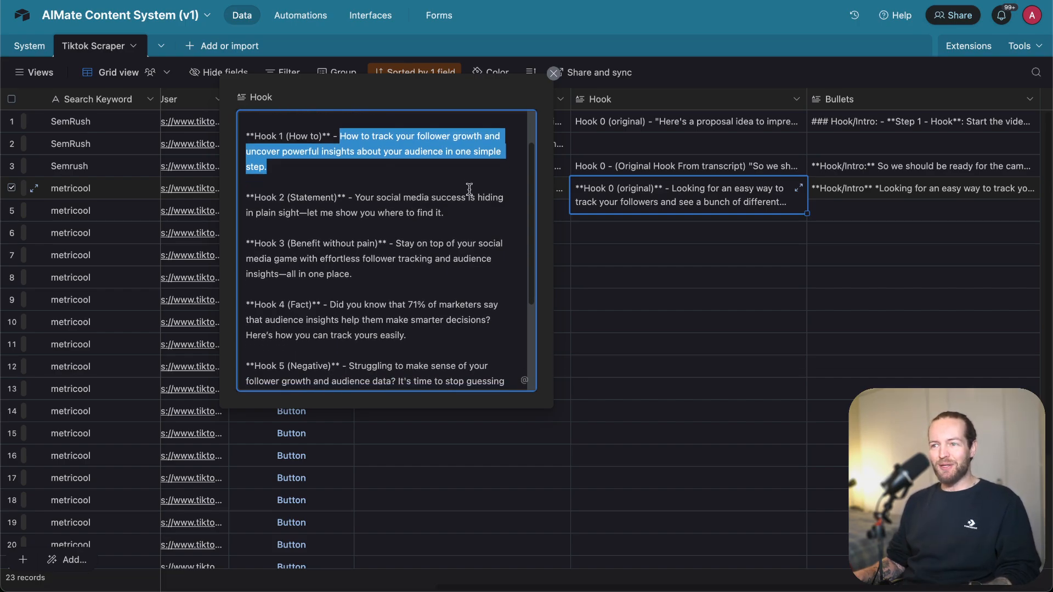
scroll(465, 196, "down", 2)
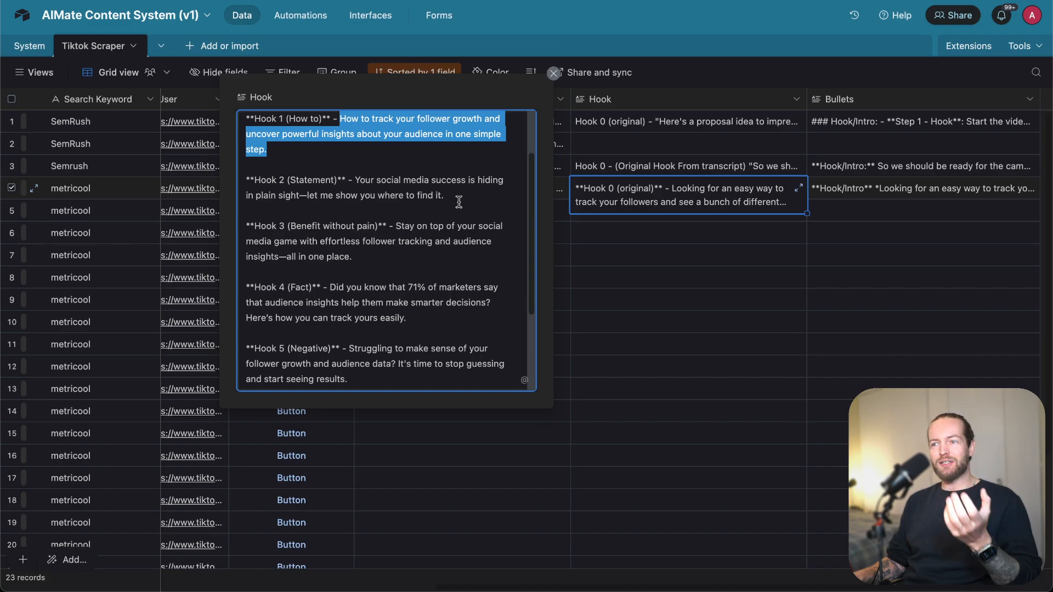
scroll(447, 202, "down", 2)
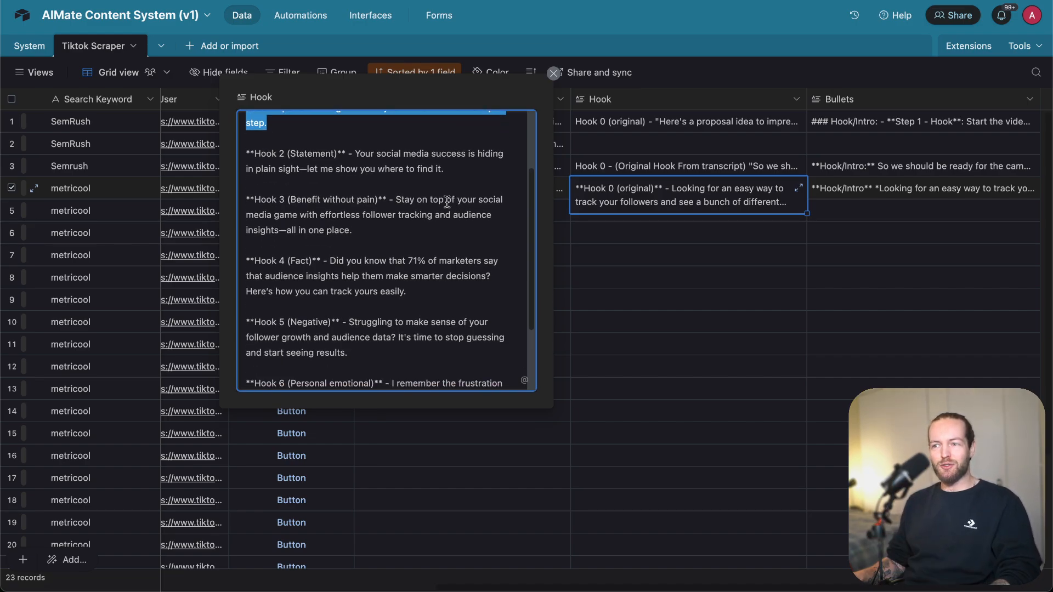
left_click_drag(392, 198, 504, 205)
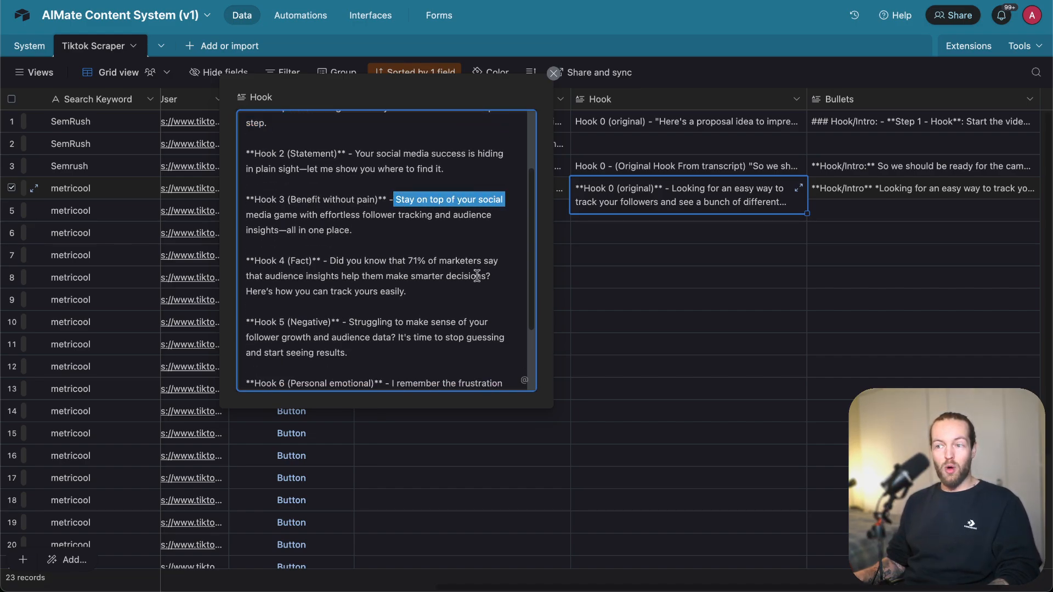
scroll(477, 275, "down", 4)
left_click_drag(369, 259, 410, 245)
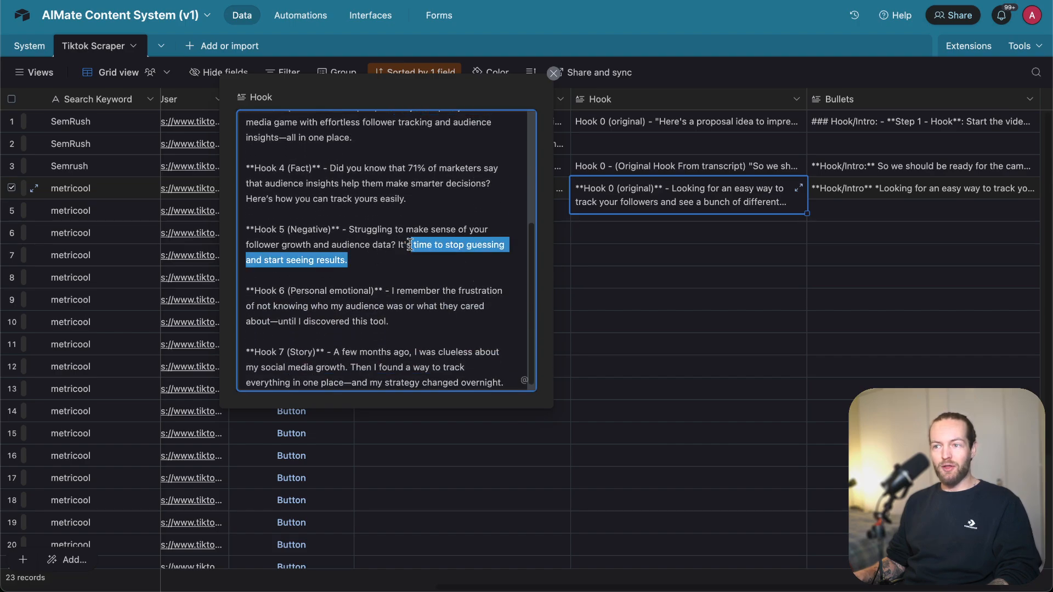
scroll(445, 251, "down", 1)
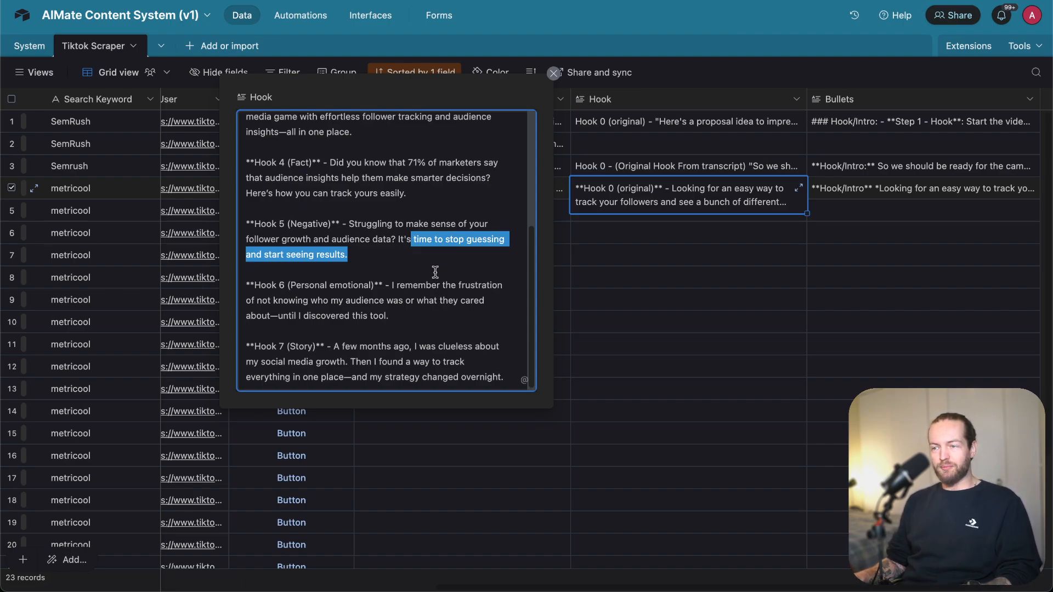
scroll(436, 272, "up", 7)
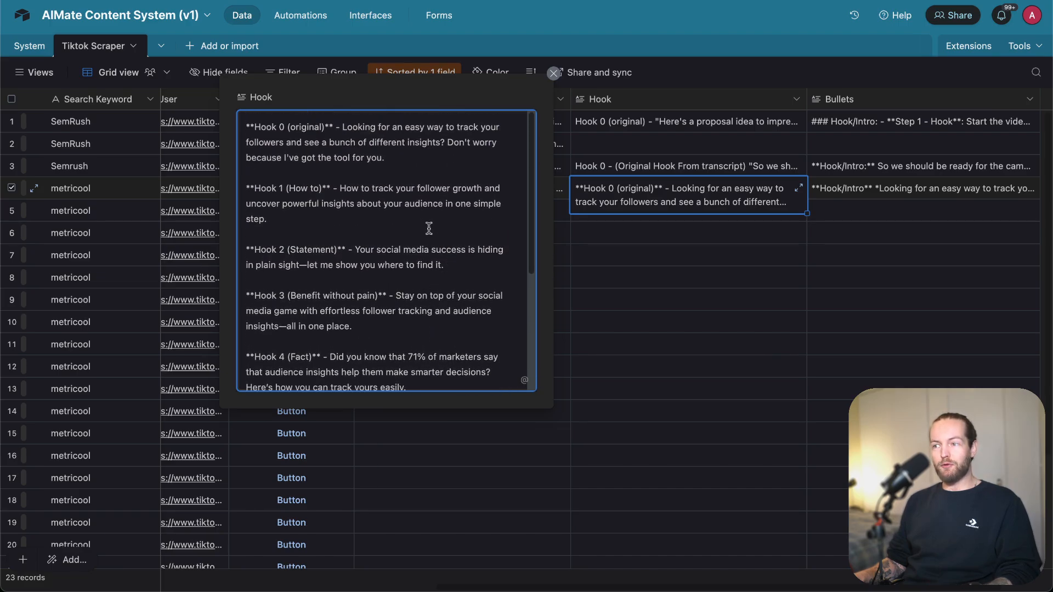
- Expand the Bullets field of the metricool record in row 4 and read its outline through to Step 8
left_click(926, 190)
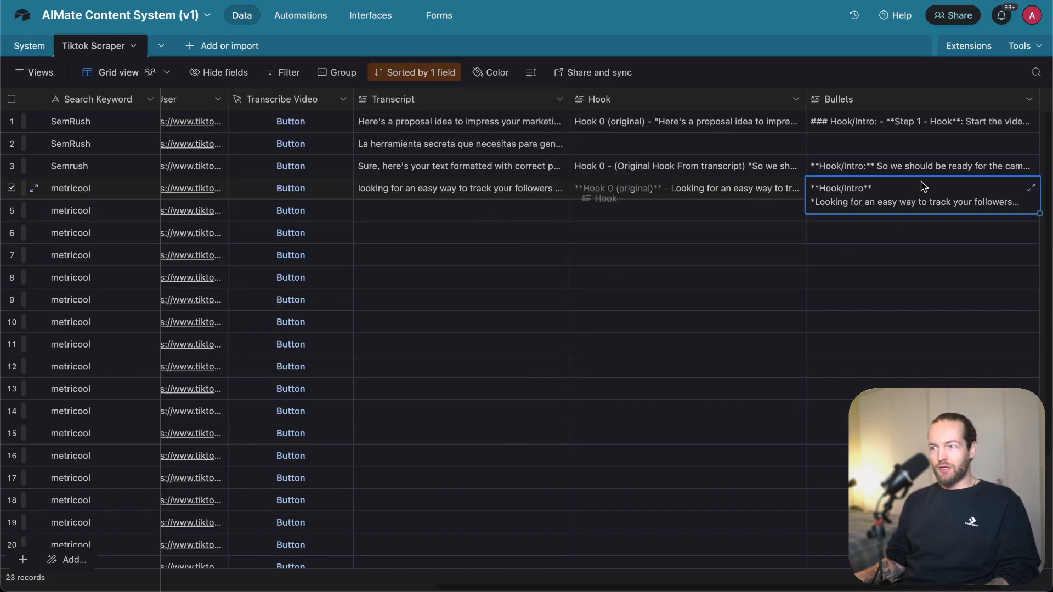
key("Return")
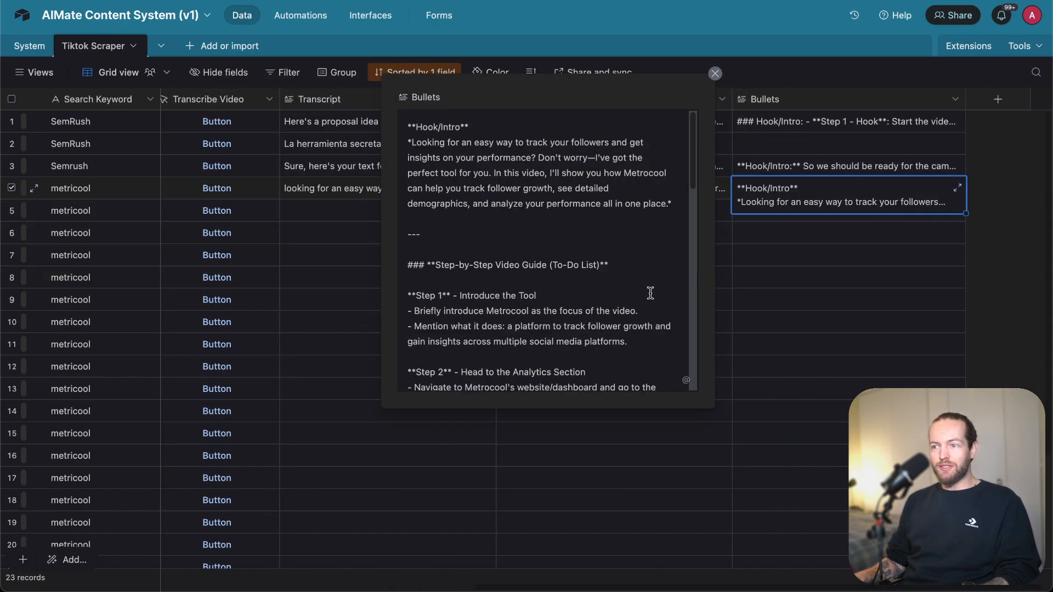
scroll(651, 293, "down", 2)
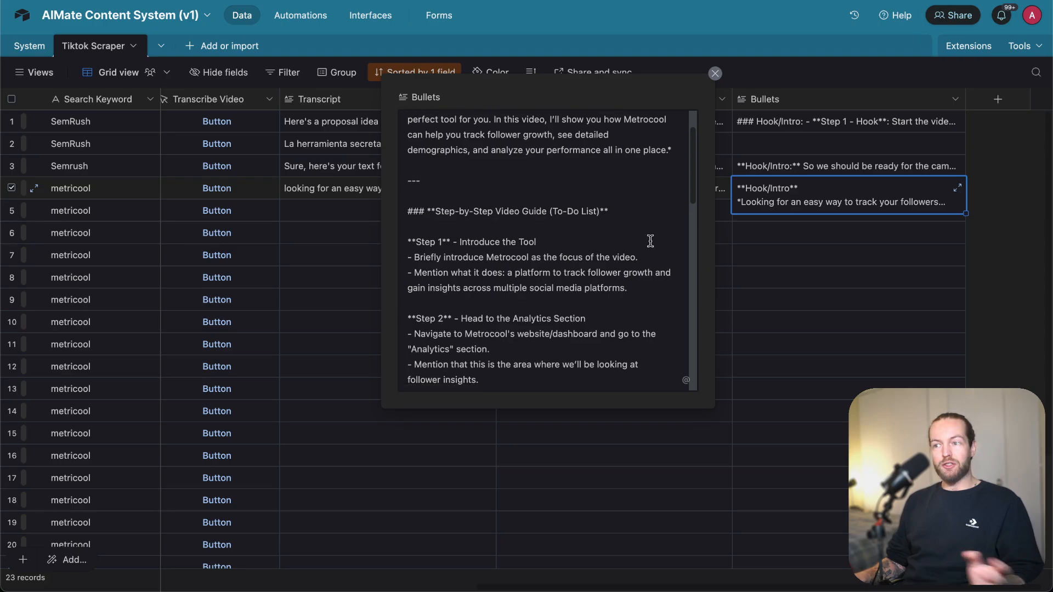
scroll(651, 239, "down", 3)
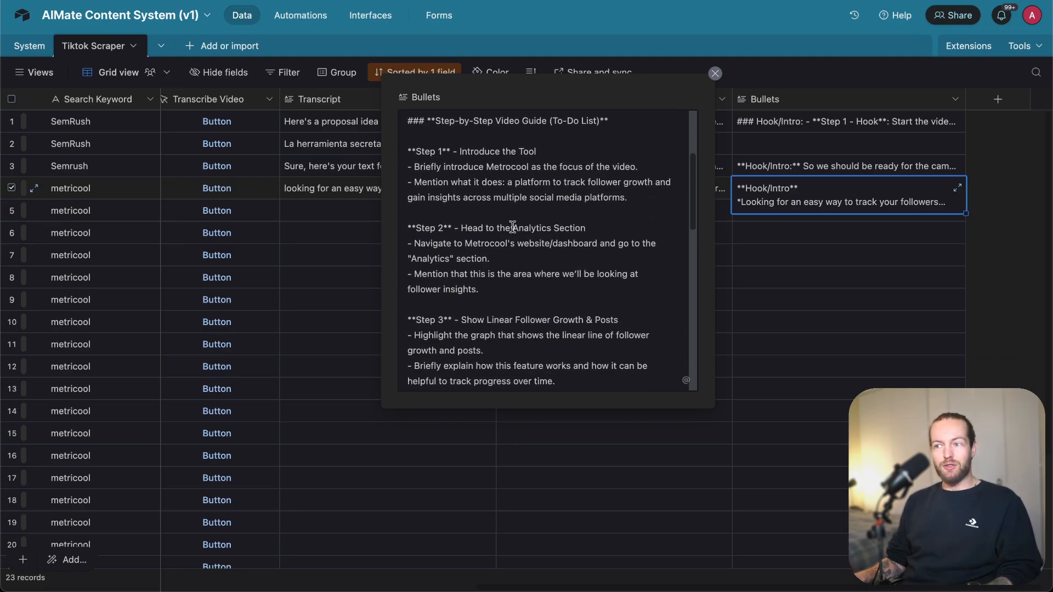
scroll(609, 230, "down", 2)
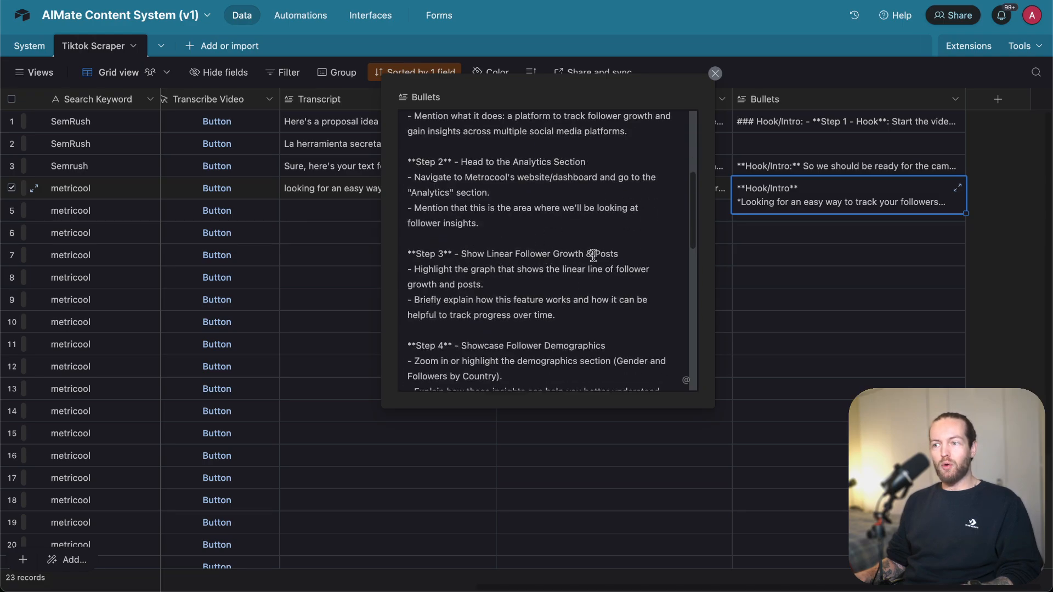
scroll(633, 254, "down", 9)
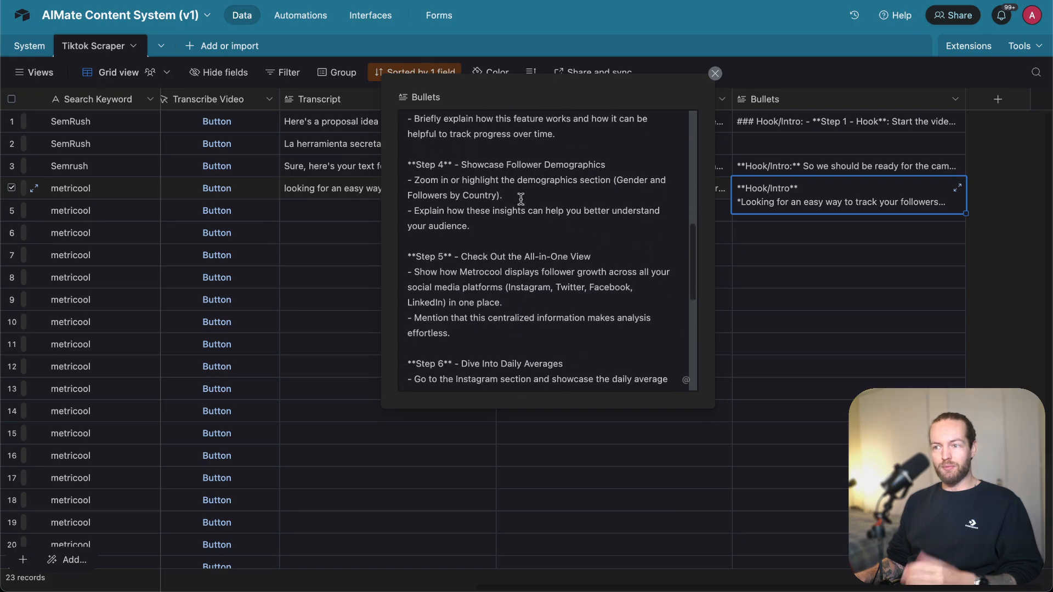
scroll(521, 199, "down", 8)
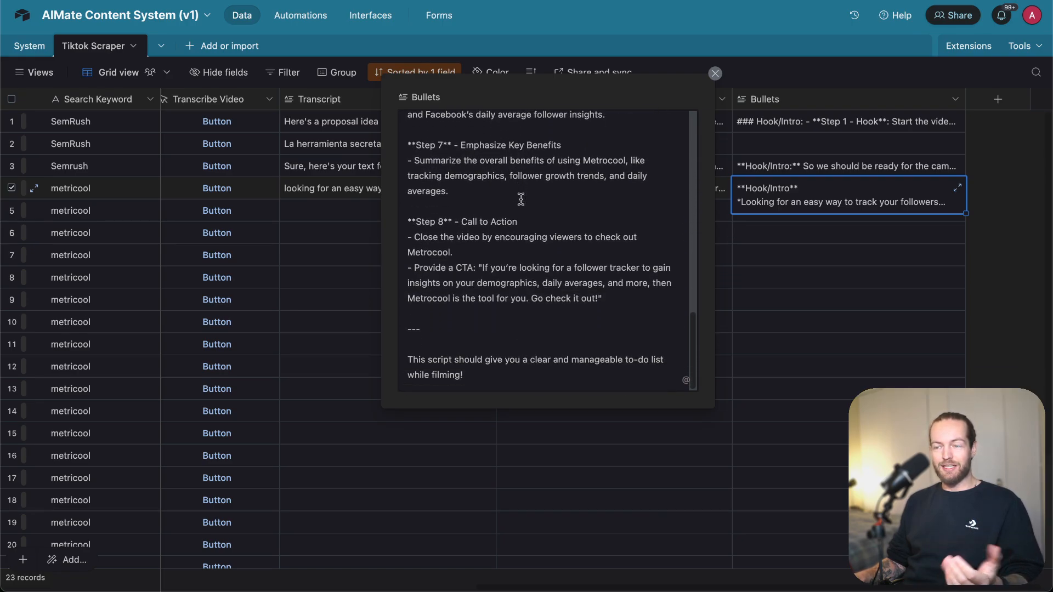
- Go back through the expanded Bullets outline from Step 8 to the start of the Step-by-Step Video Guide and review its steps
scroll(521, 199, "up", 4)
scroll(521, 199, "up", 7)
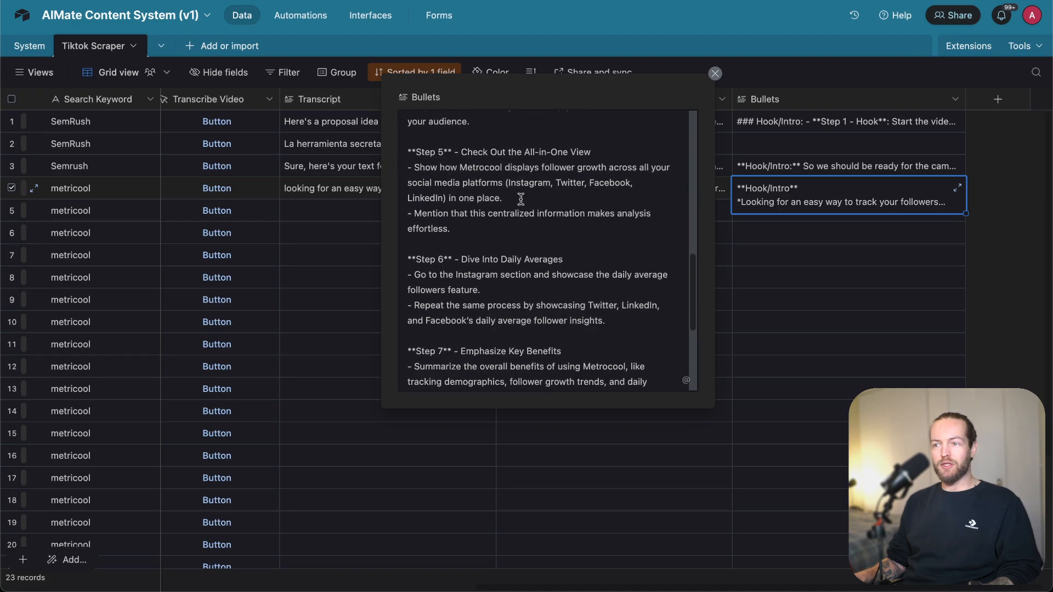
scroll(521, 199, "up", 3)
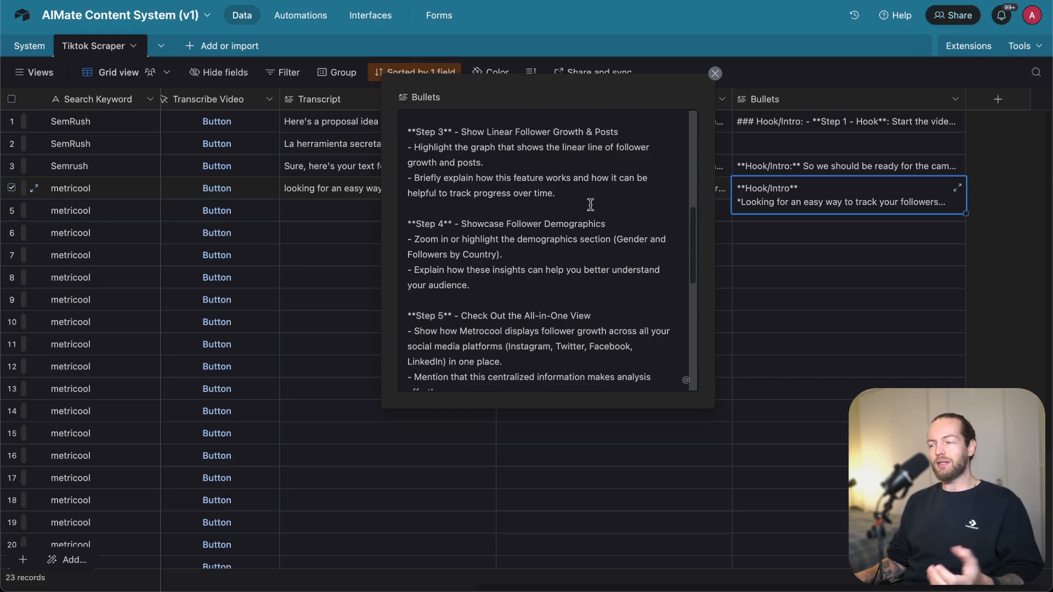
scroll(591, 204, "up", 4)
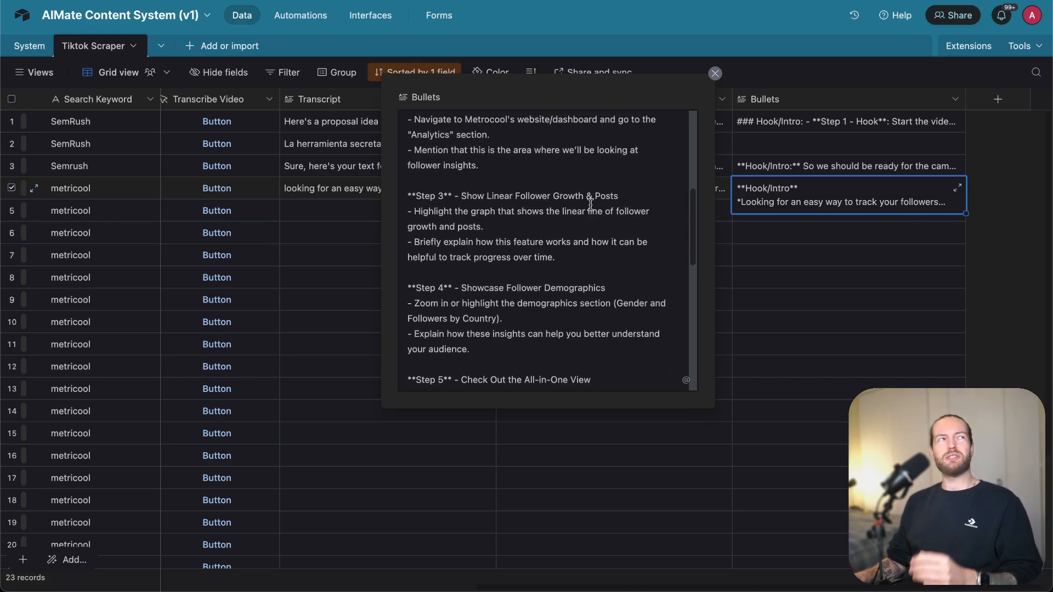
scroll(590, 204, "up", 1)
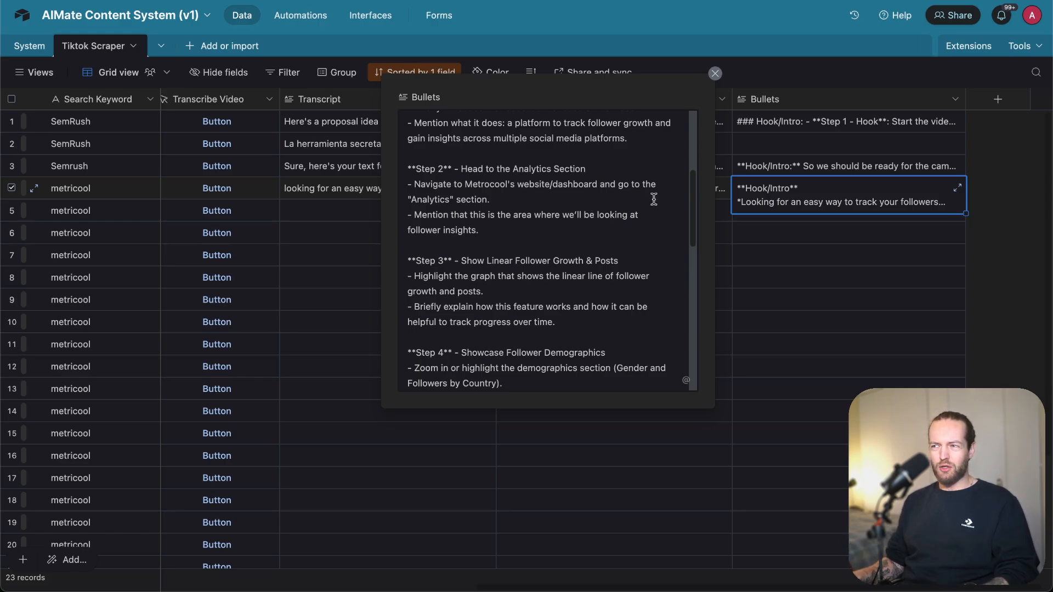
scroll(669, 249, "up", 2)
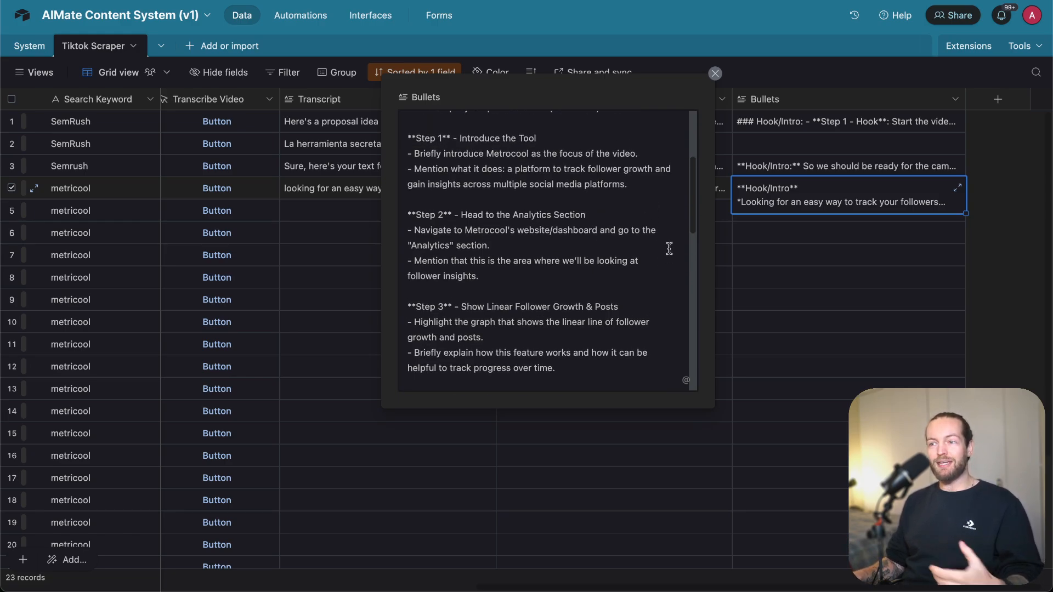
scroll(669, 249, "up", 1)
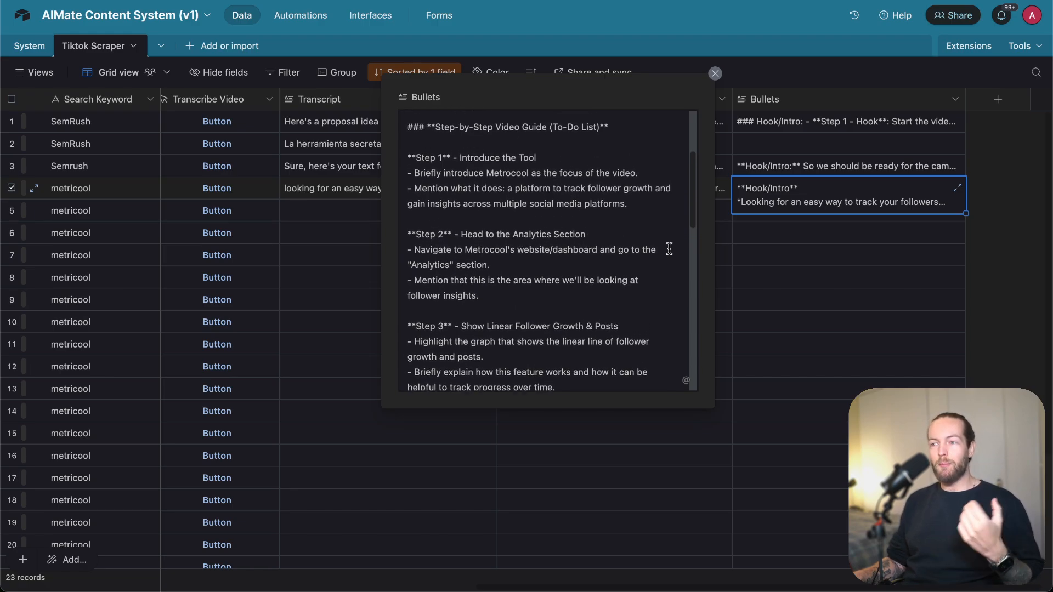
scroll(668, 249, "up", 1)
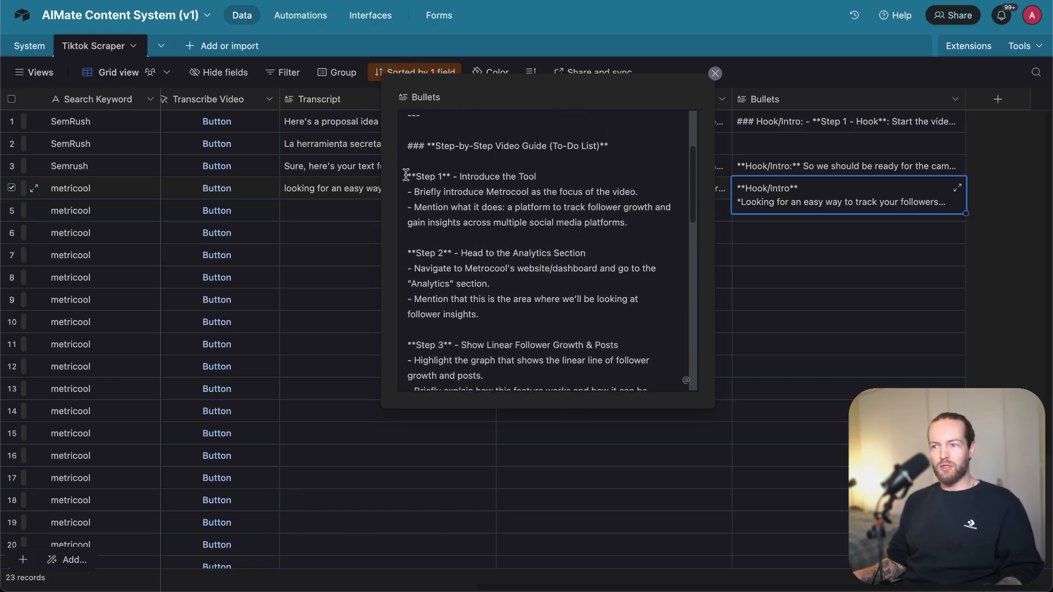
left_click_drag(402, 173, 421, 176)
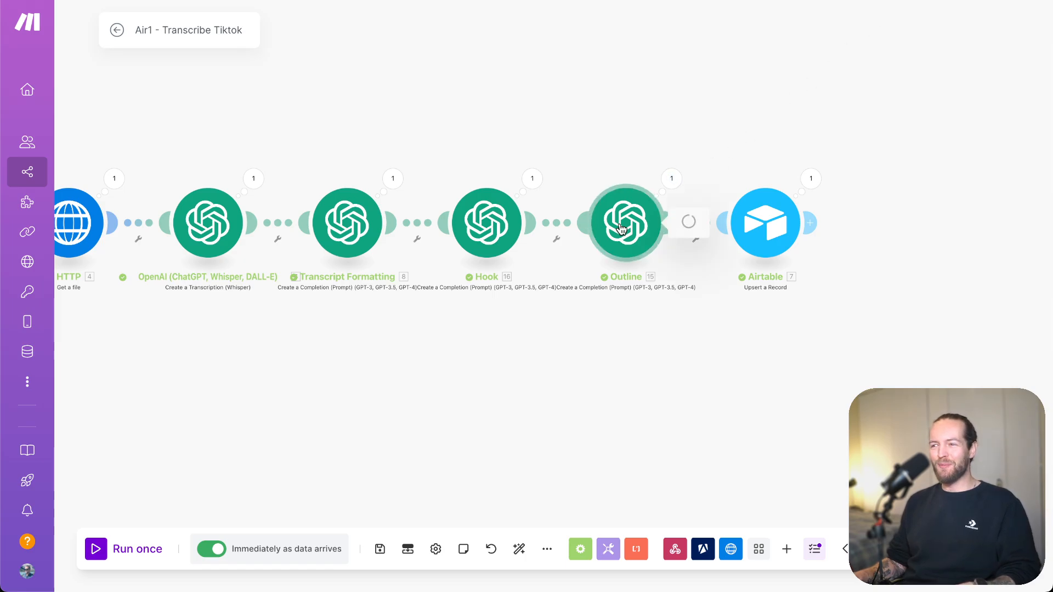
- In Make's Air1 - Transcribe Tiktok scenario, open the Outline module, read its prompt and highlight "simple for me while im filming."
left_click(658, 222)
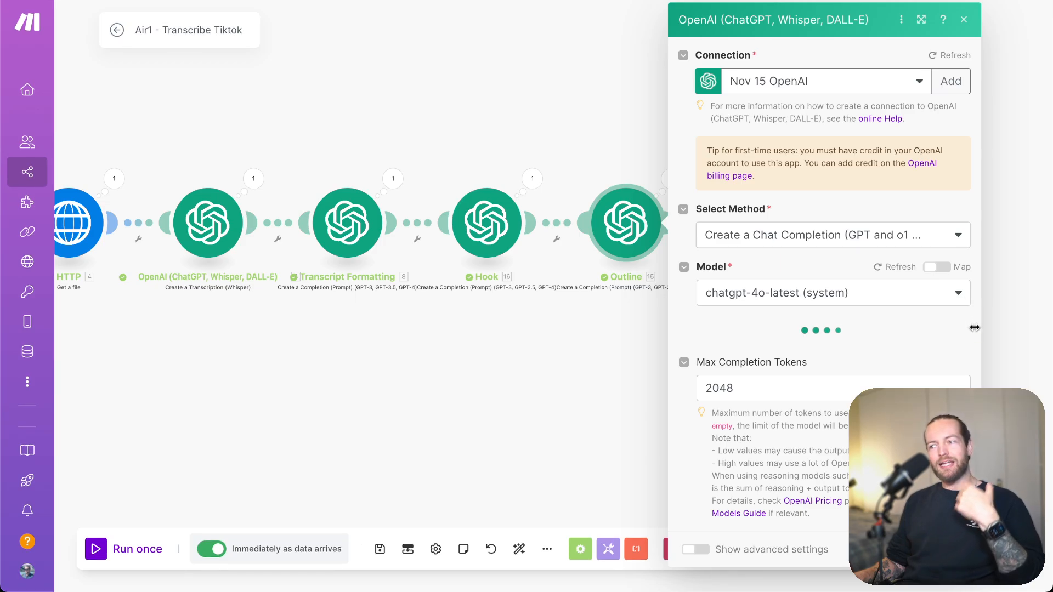
scroll(974, 328, "down", 3)
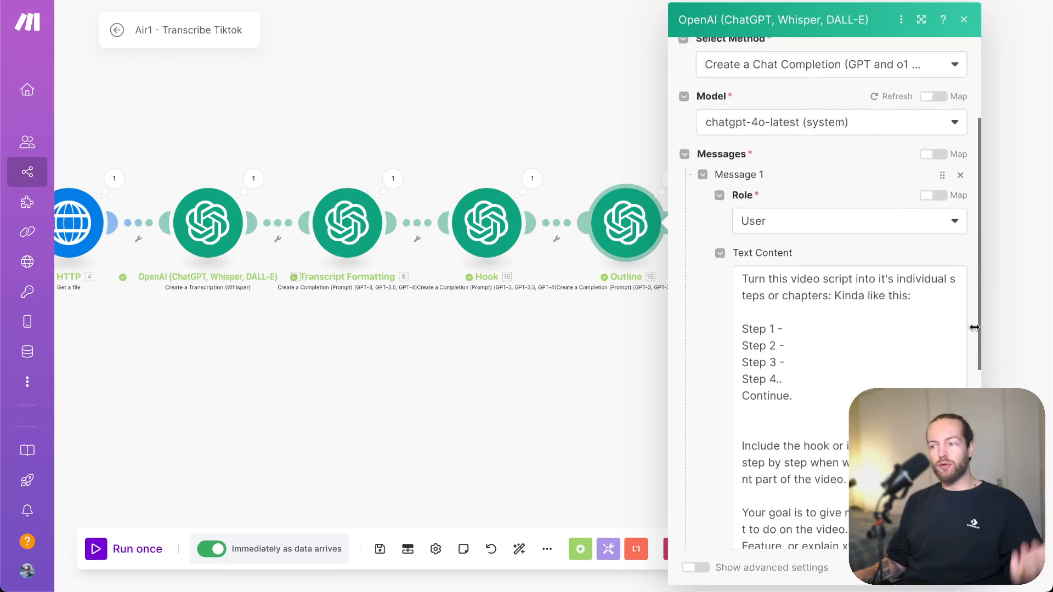
scroll(974, 327, "down", 4)
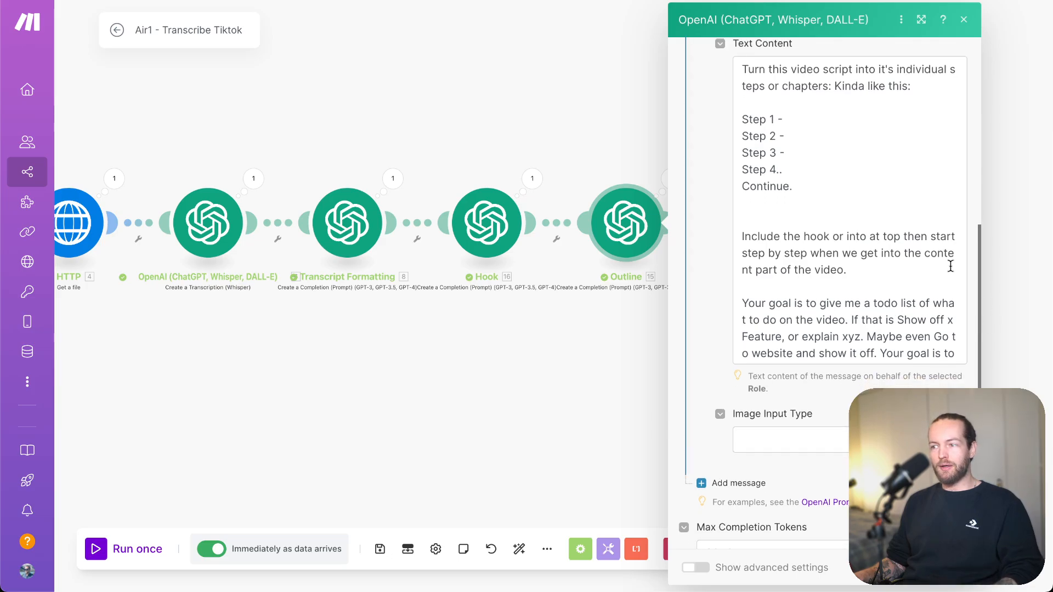
scroll(958, 311, "down", 3)
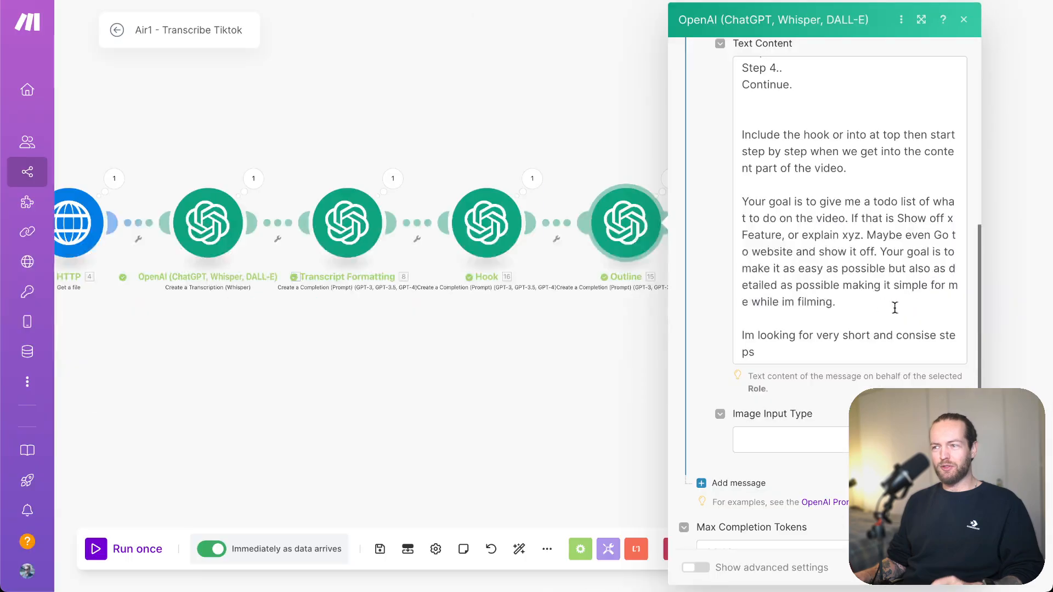
left_click(727, 426)
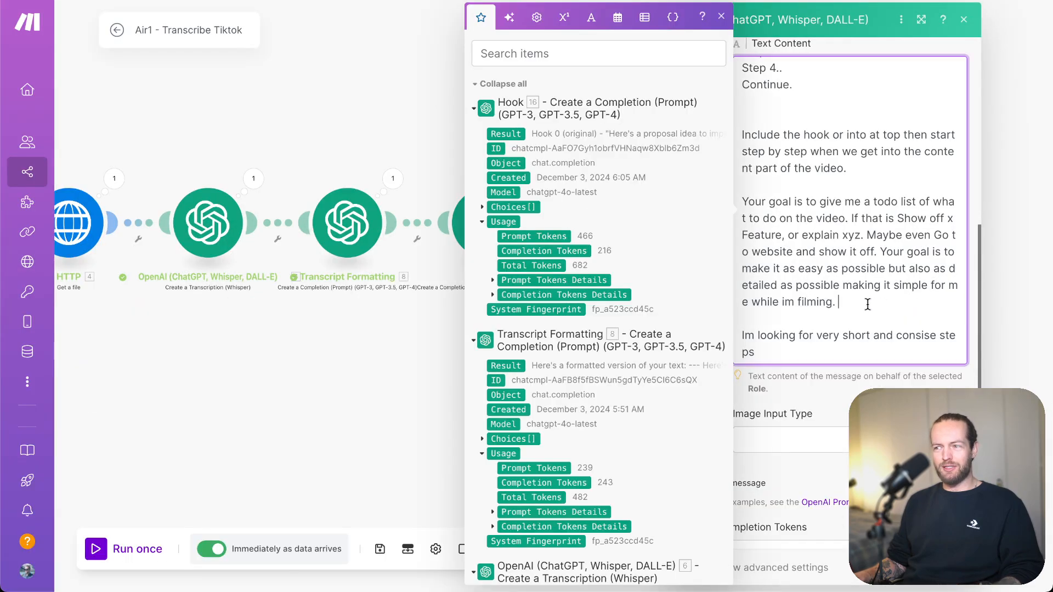
left_click(893, 283, "shift")
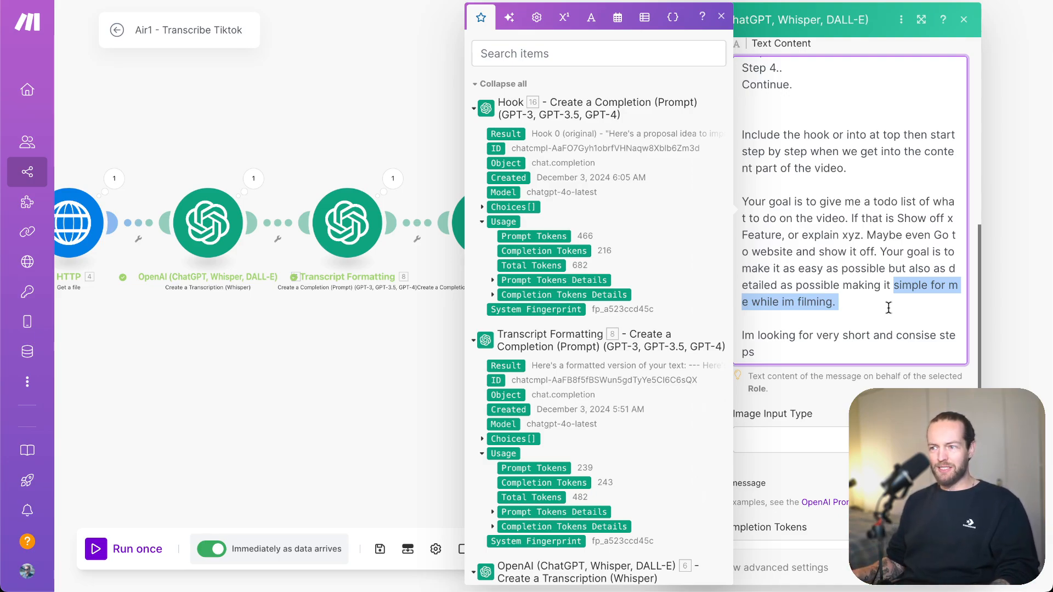
left_click(284, 130)
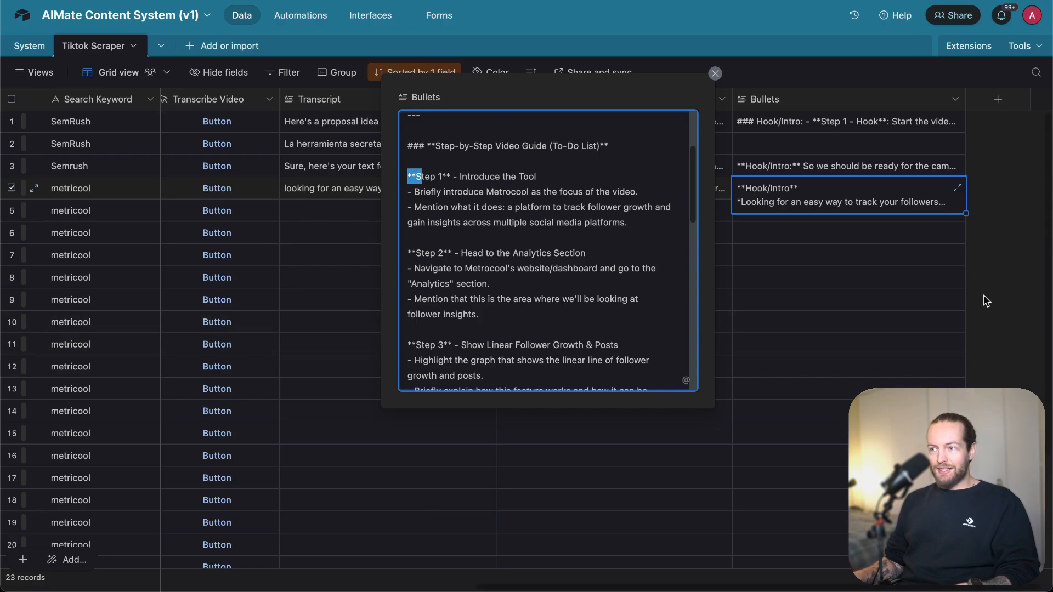
- Return to Airtable, close the Bullets text, and inspect the URL formula in the Button field's settings without changing it
left_click(987, 301)
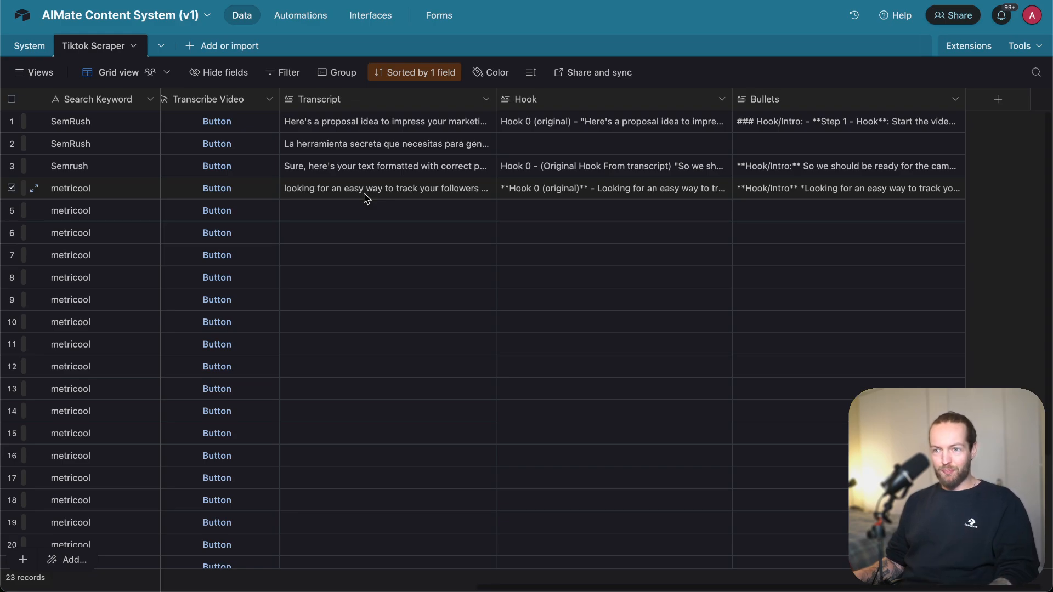
scroll(366, 198, "left", 5)
scroll(366, 199, "left", 5)
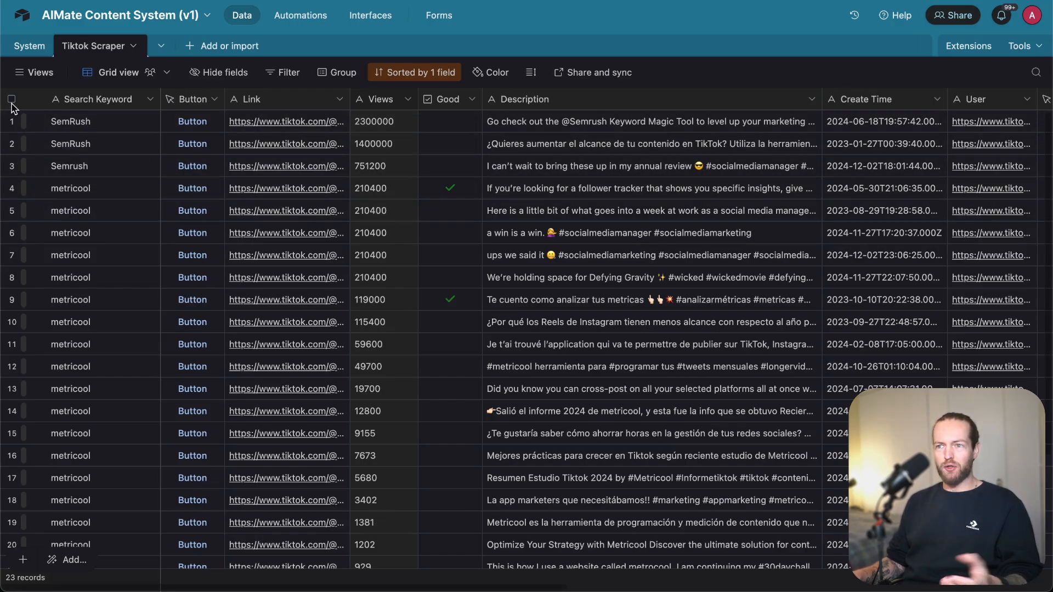
left_click(214, 100)
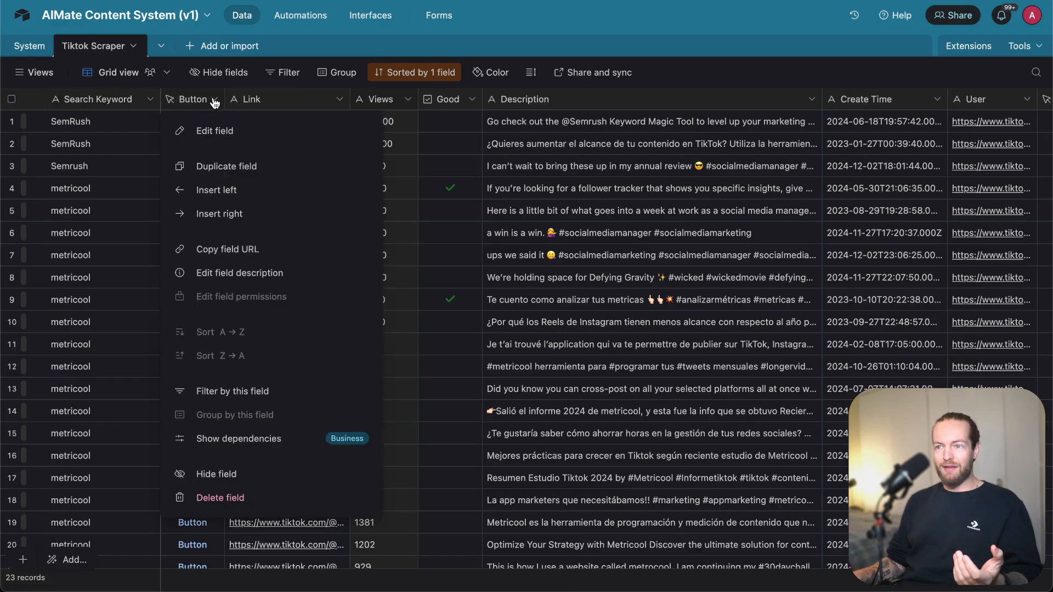
left_click(277, 137)
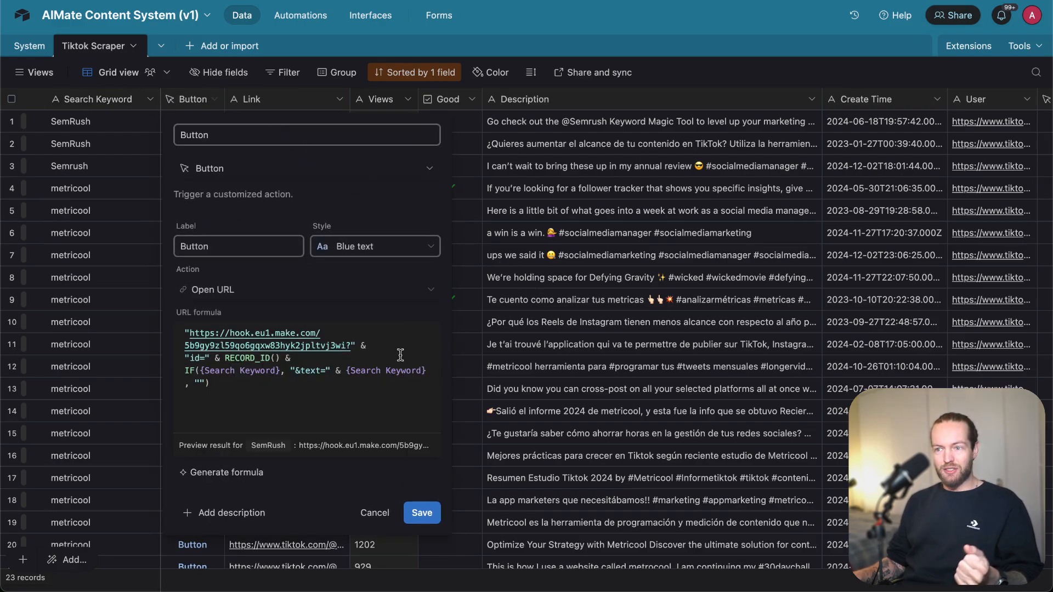
left_click(762, 222)
- Open the Transcribe Video field's settings, inspect its URL formula and close them unchanged
scroll(761, 209, "right", 7)
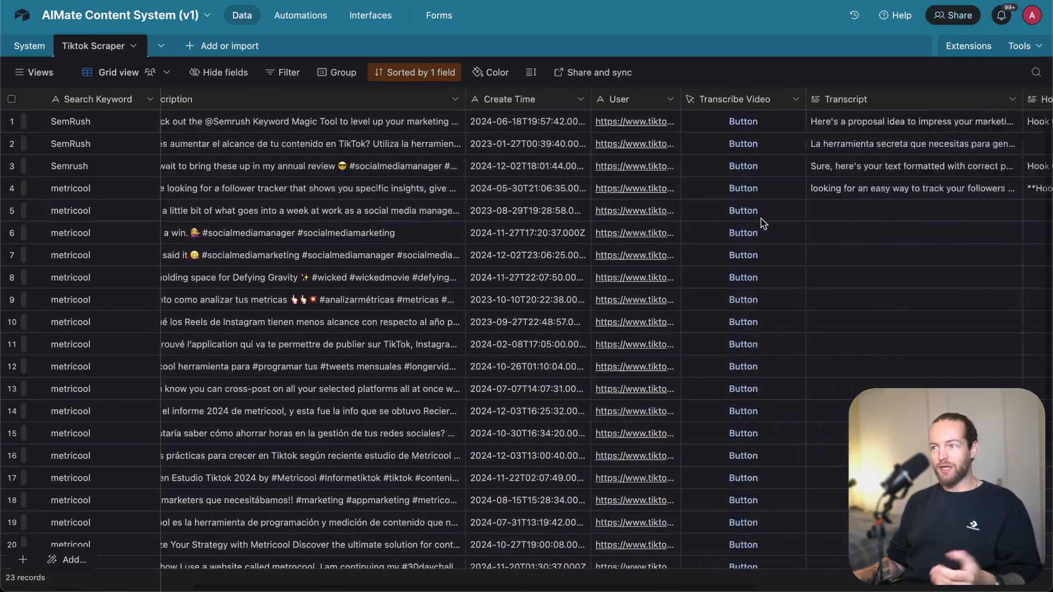
left_click(757, 105)
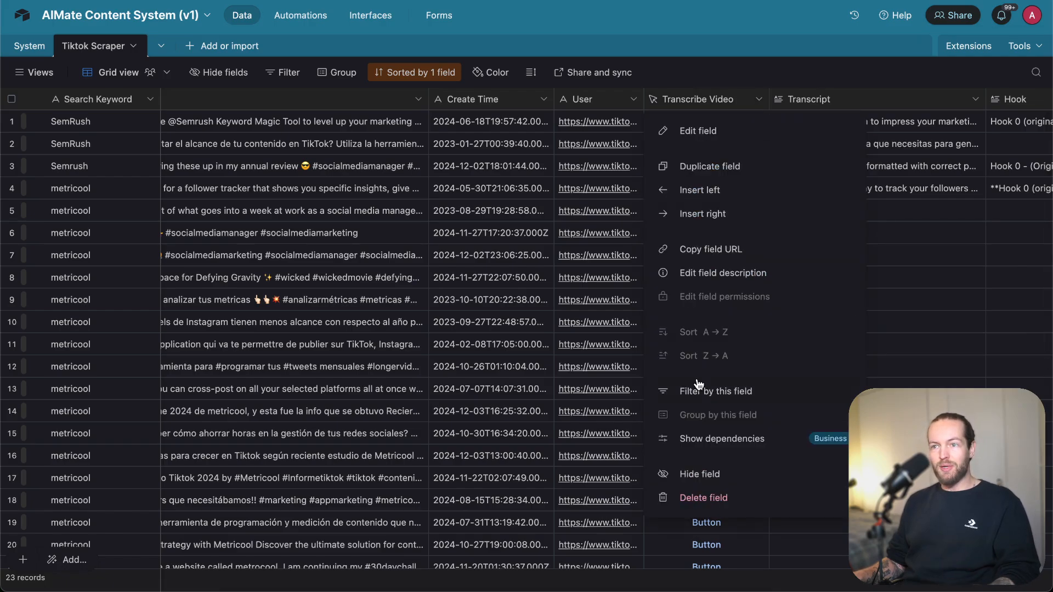
left_click(729, 138)
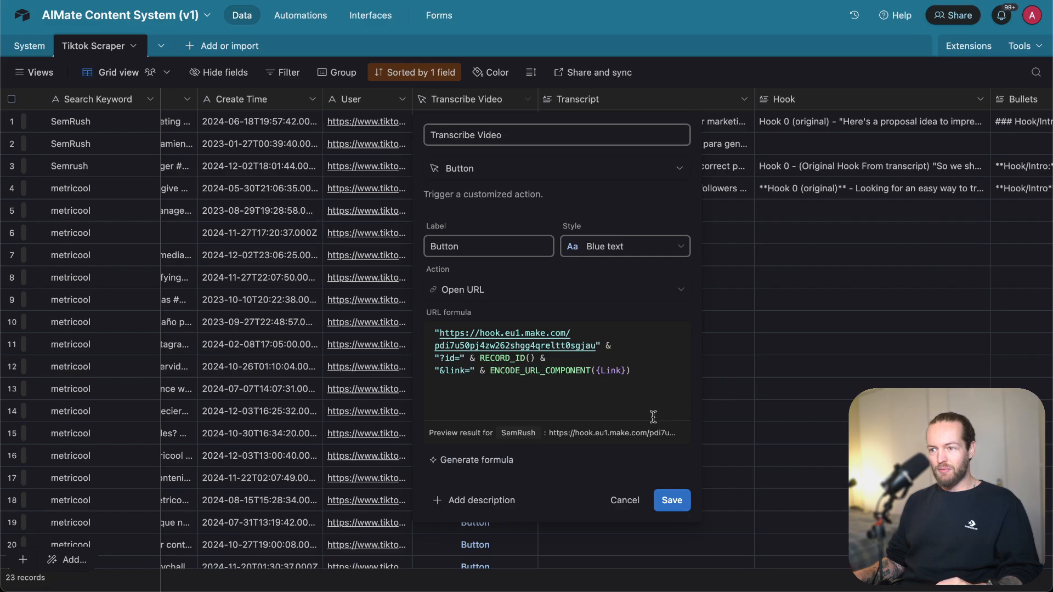
left_click(804, 311)
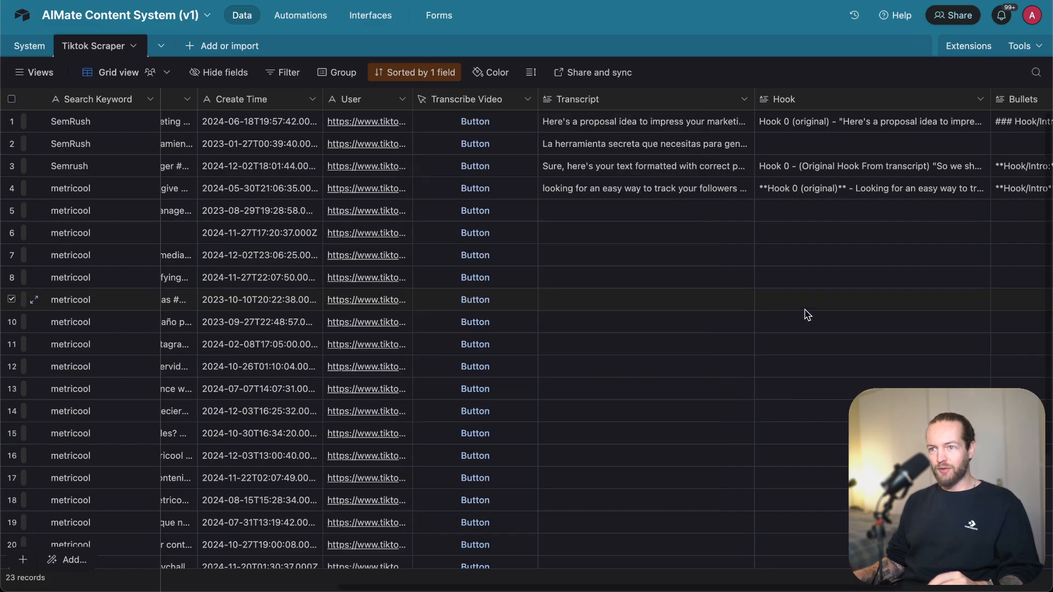
- Review the Tiktok Scraper table across its fields, from Search Keyword and Good to Transcript, Hook and Bullets
scroll(803, 313, "left", 10)
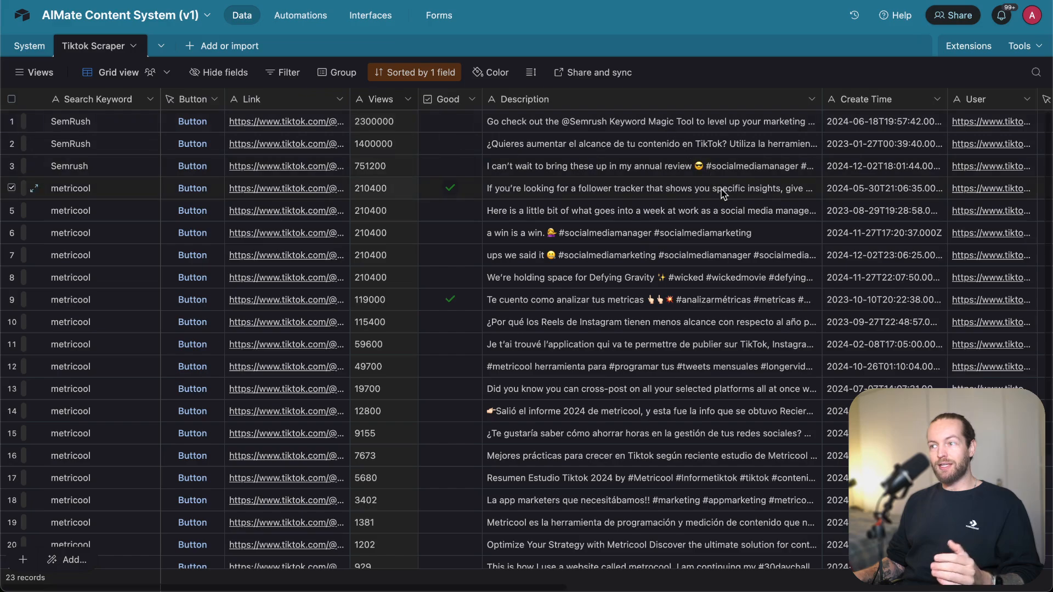
scroll(721, 189, "right", 10)
scroll(721, 192, "right", 8)
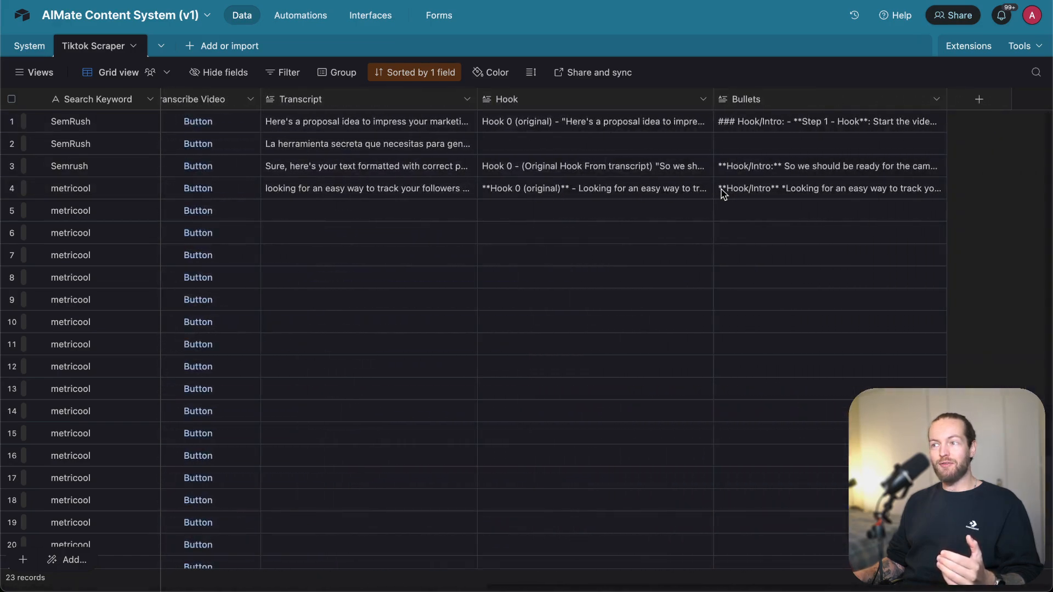
scroll(723, 192, "left", 5)
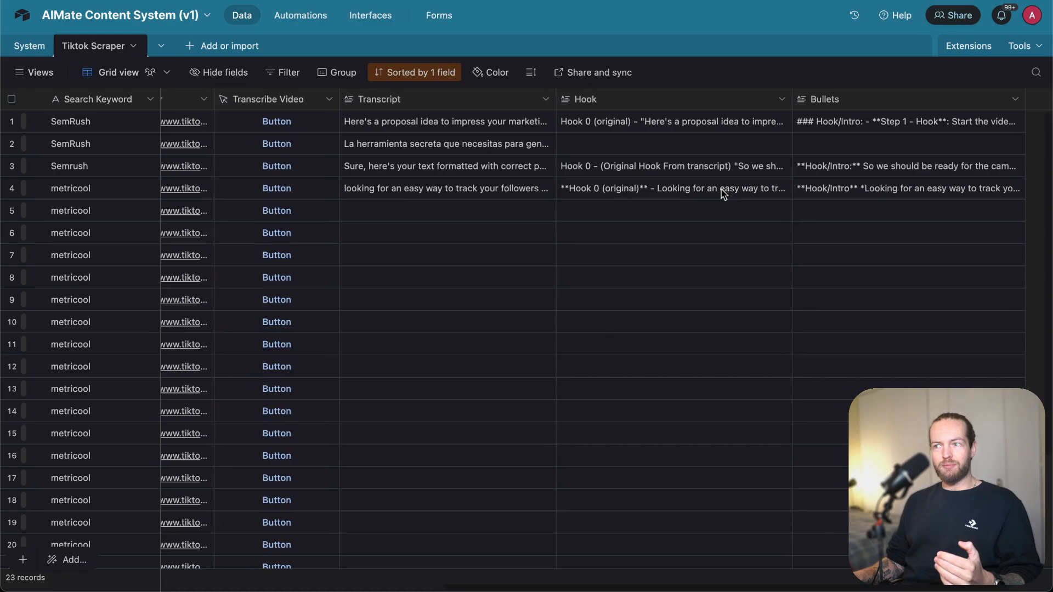
scroll(723, 192, "left", 10)
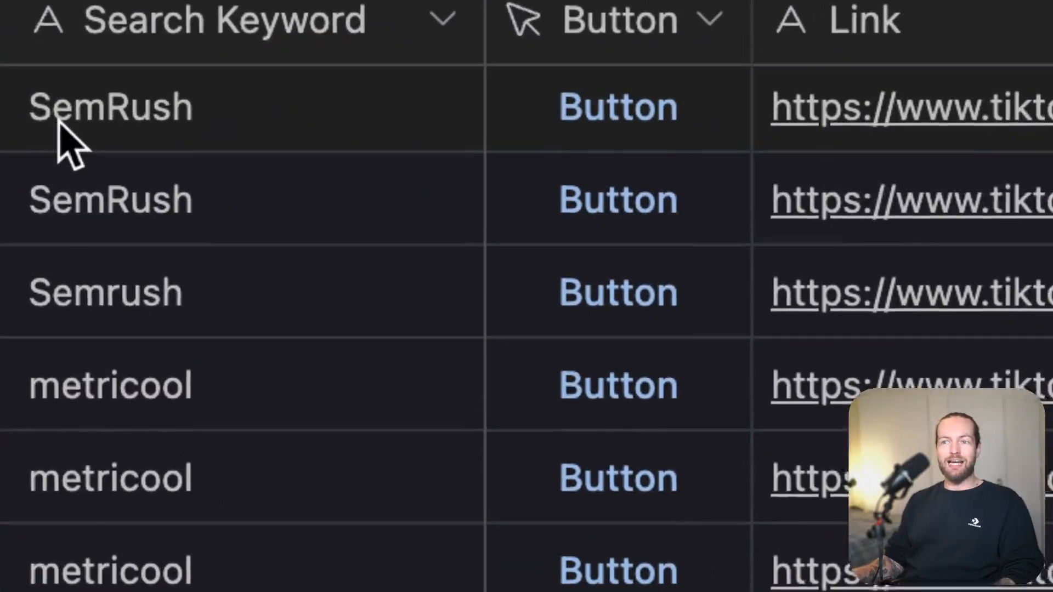
scroll(765, 225, "right", 3)
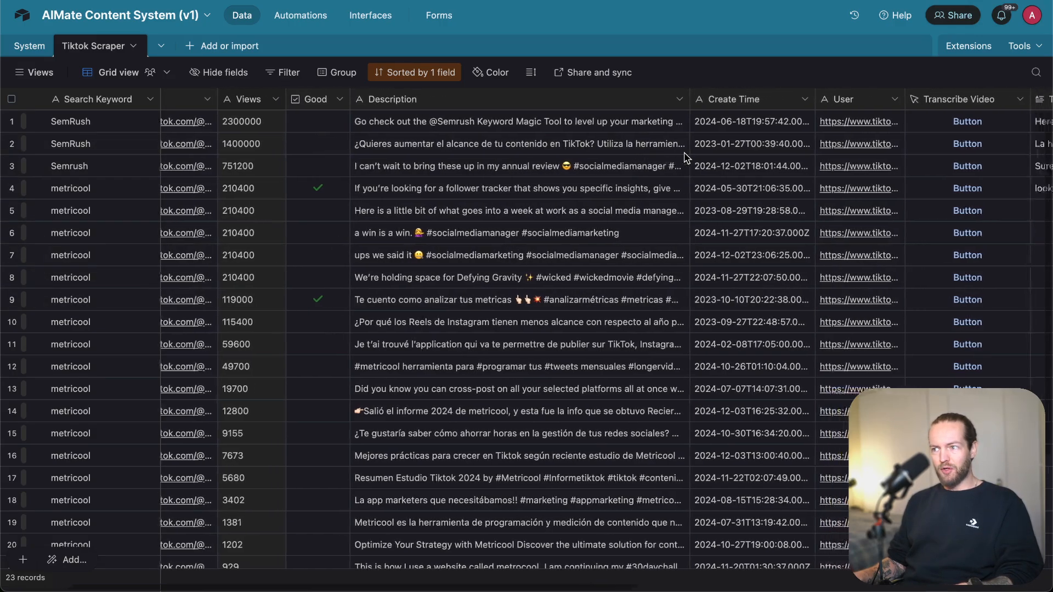
- Inspect the Transcript, Hook and Bullets entries of the fourth record, the metricool video marked Good, in the Tiktok Scraper table
scroll(684, 158, "right", 10)
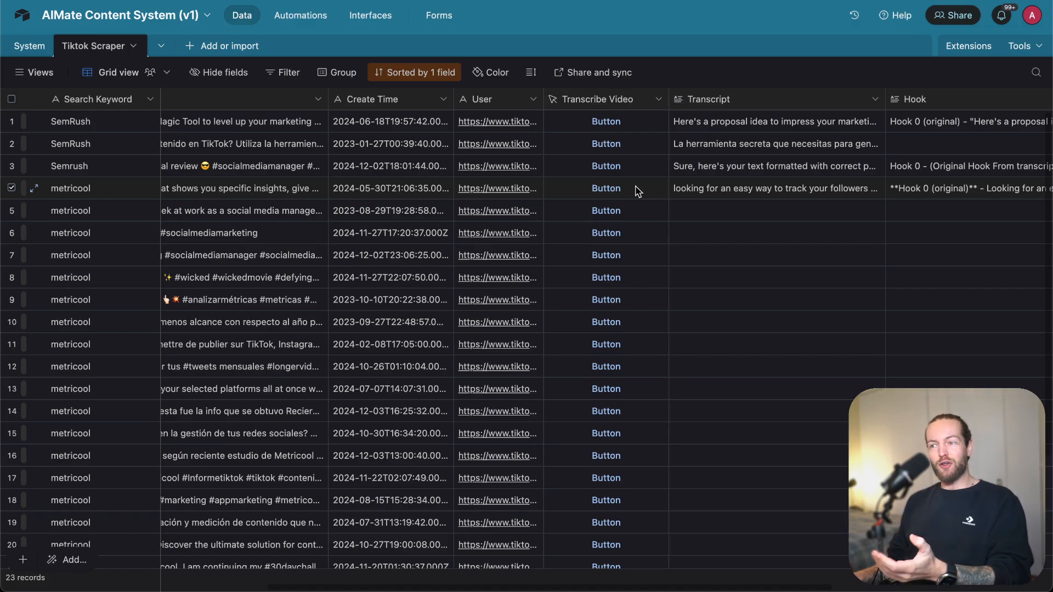
scroll(660, 191, "right", 3)
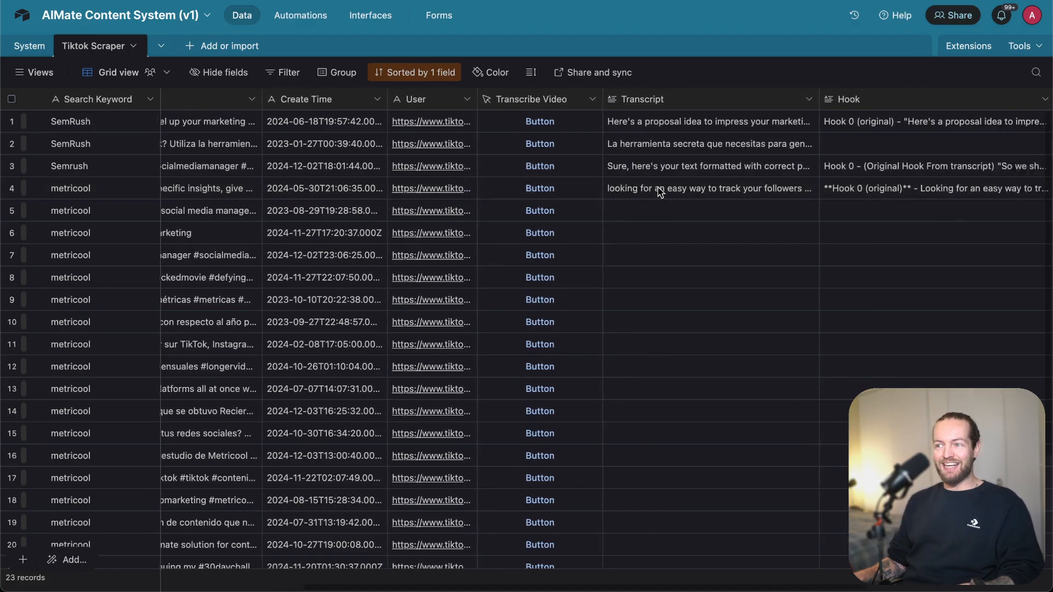
left_click(660, 191)
scroll(824, 255, "right", 8)
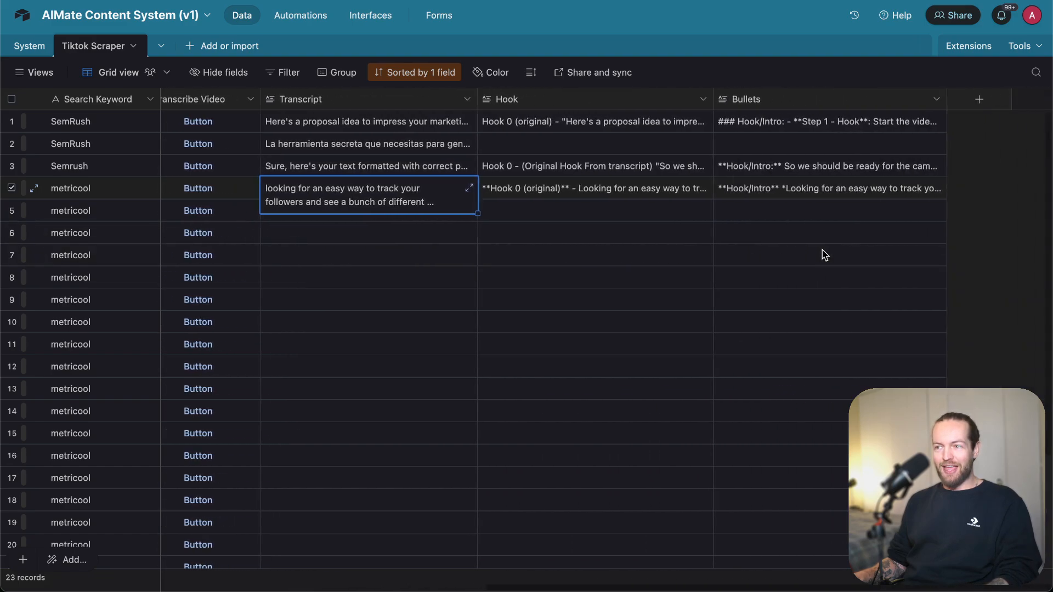
left_click(655, 197)
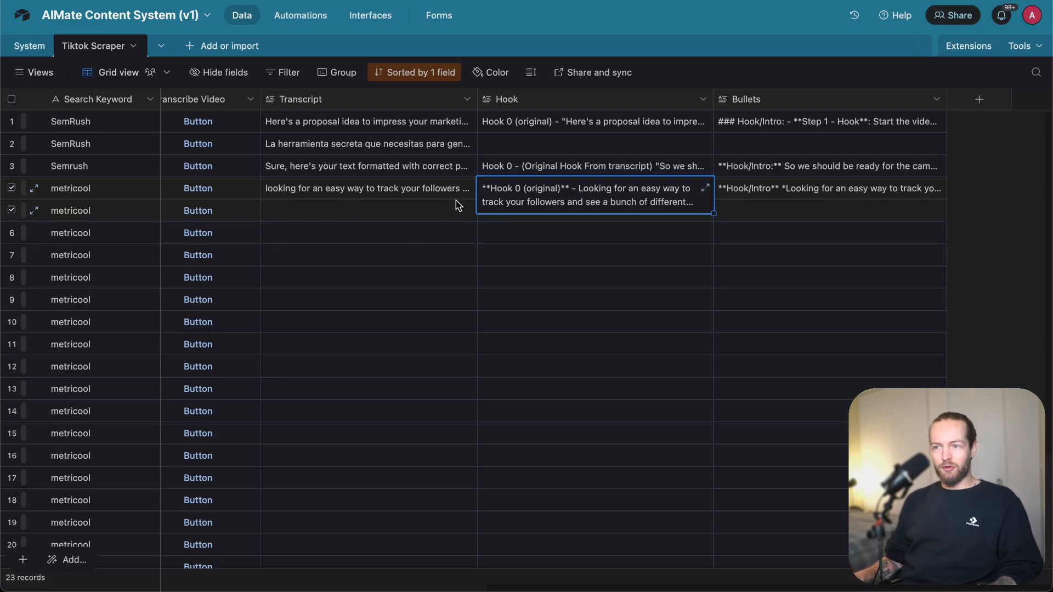
left_click(410, 193)
scroll(609, 246, "left", 10)
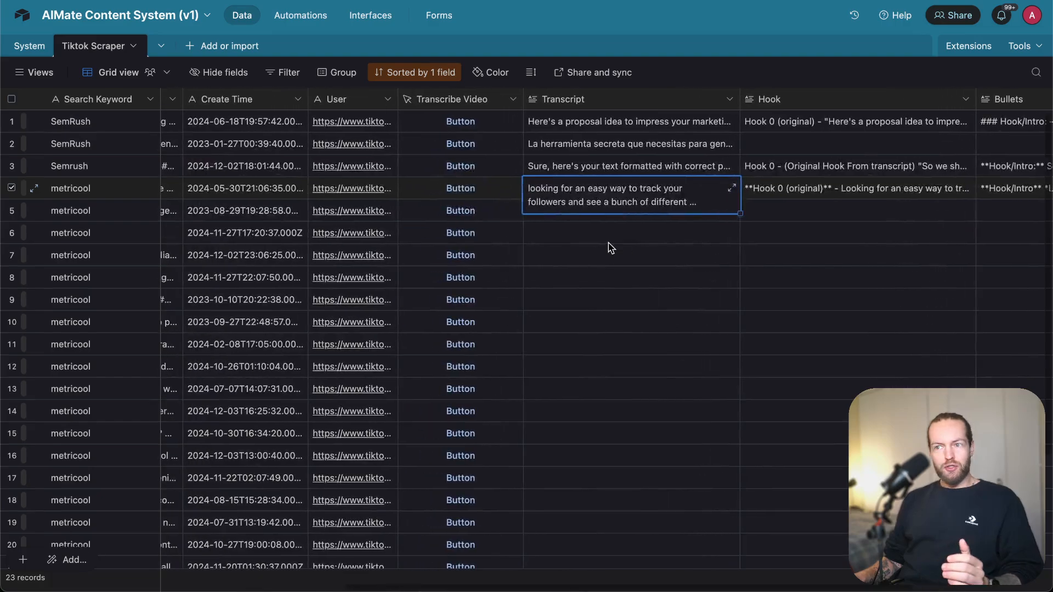
scroll(610, 247, "left", 3)
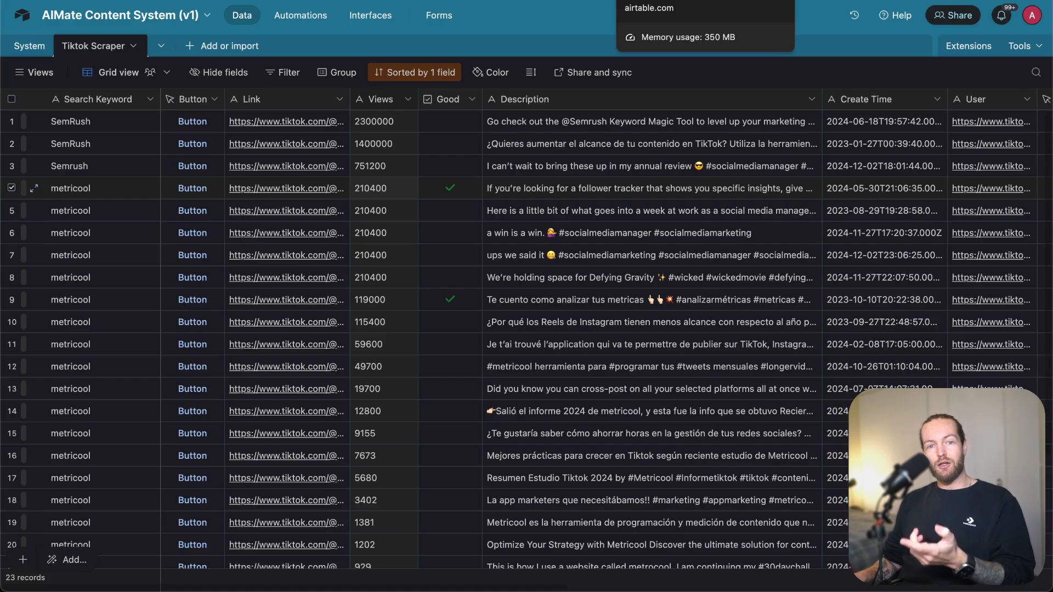
- Switch to the Auto Thumb 2nd Channel base and review the Make Thumb table's logo, outfit and thumbnail fields
left_click(647, 1)
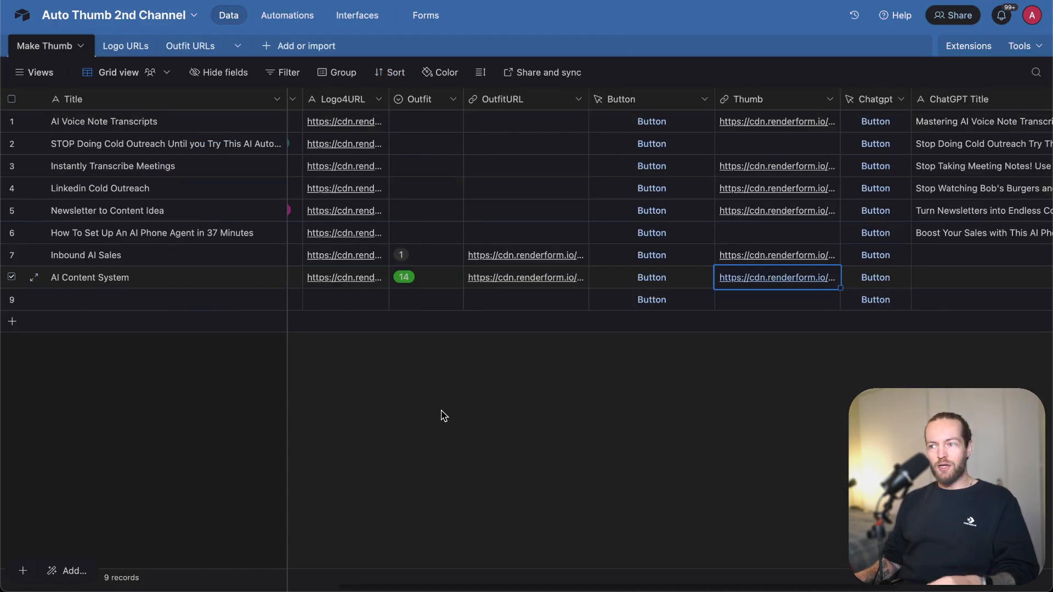
scroll(412, 271, "left", 3)
scroll(422, 271, "right", 7)
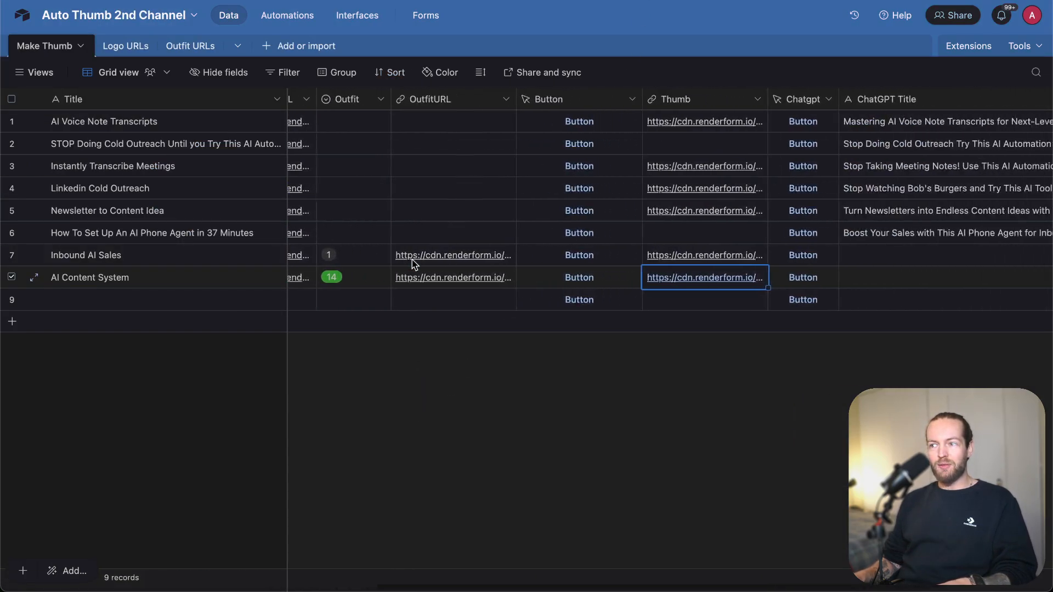
scroll(494, 280, "left", 7)
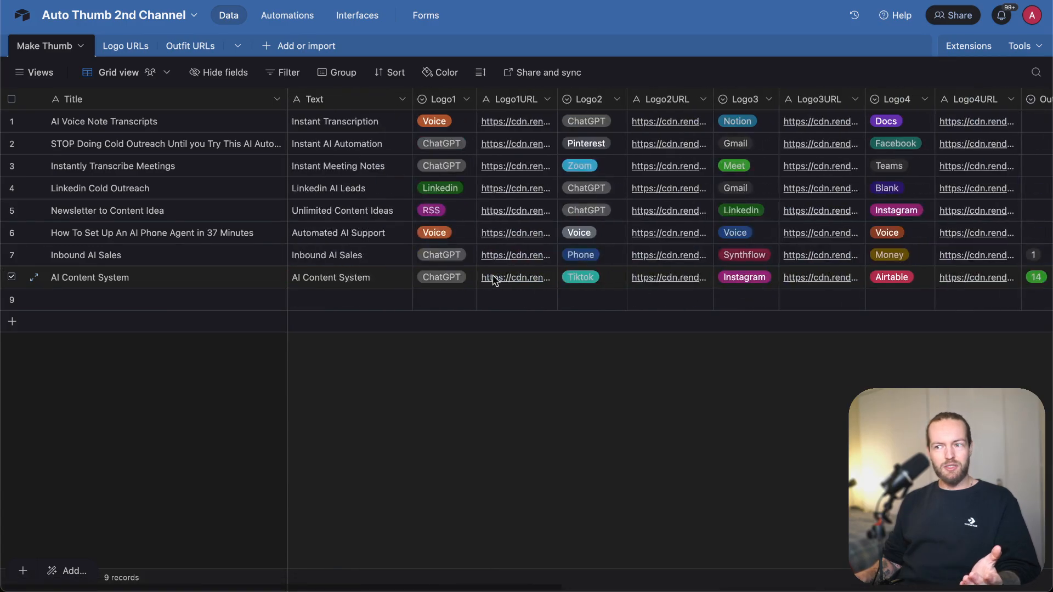
scroll(494, 281, "right", 1)
scroll(495, 281, "left", 1)
scroll(660, 282, "right", 10)
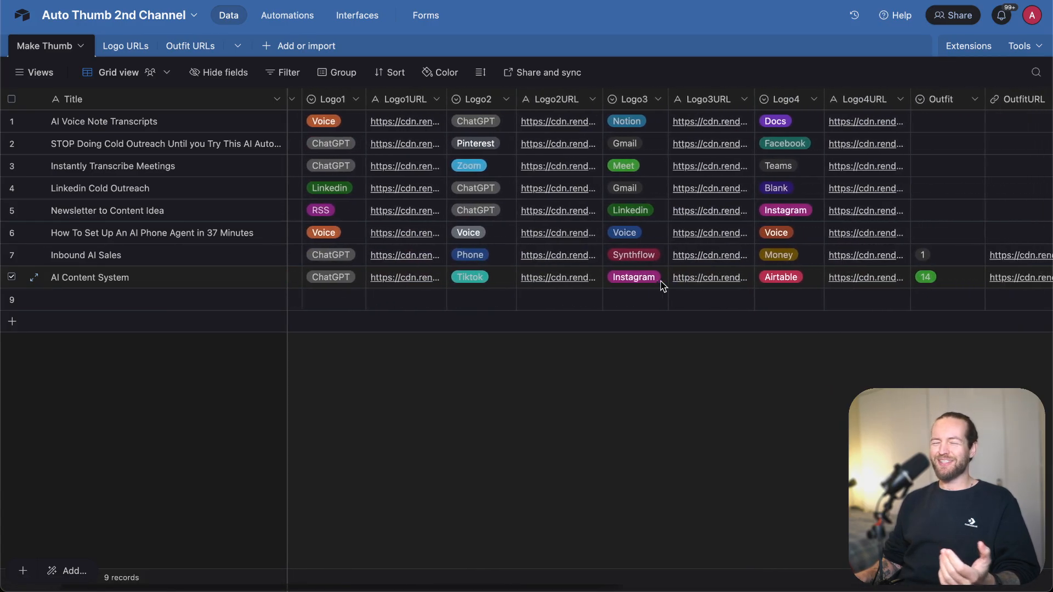
- View and close the generated thumbnails for AI Content System, Inbound AI Sales, Newsletter to Content Idea and Linkedin Cold Outreach
left_click(746, 278)
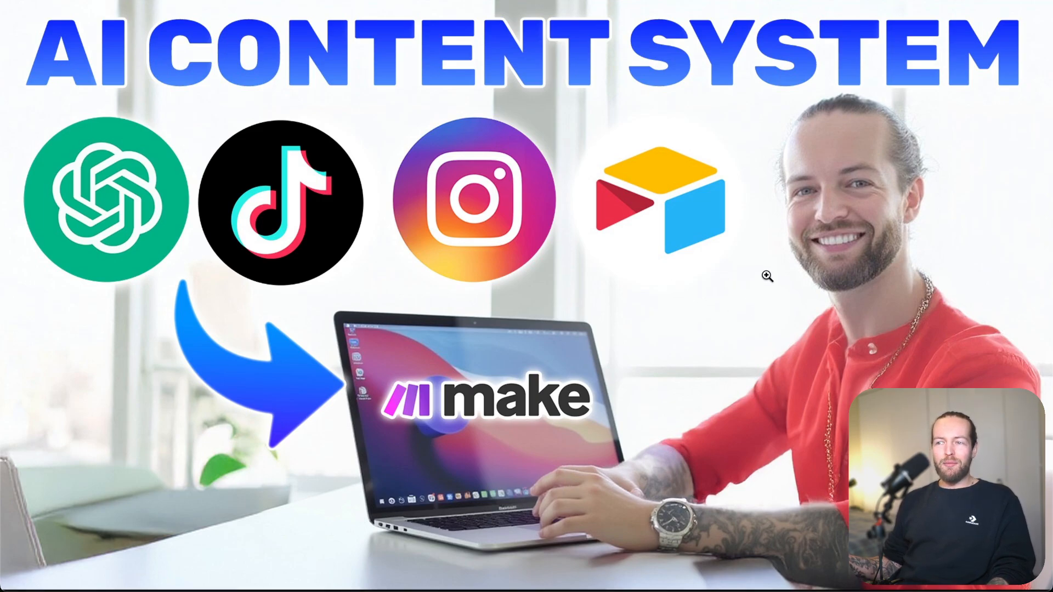
key("super+w")
left_click(752, 257)
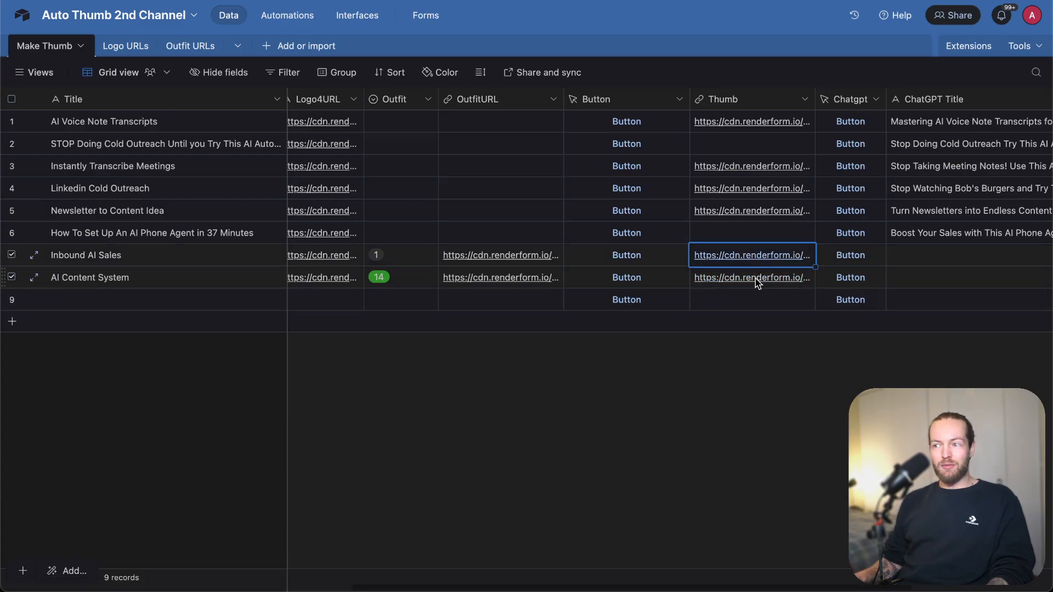
left_click(764, 264)
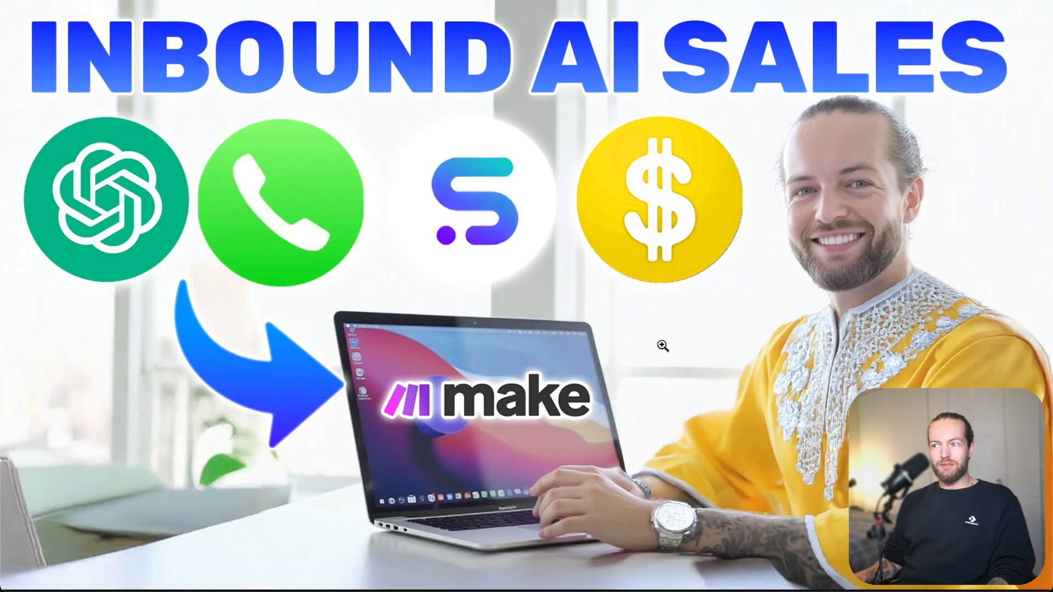
key("super+w")
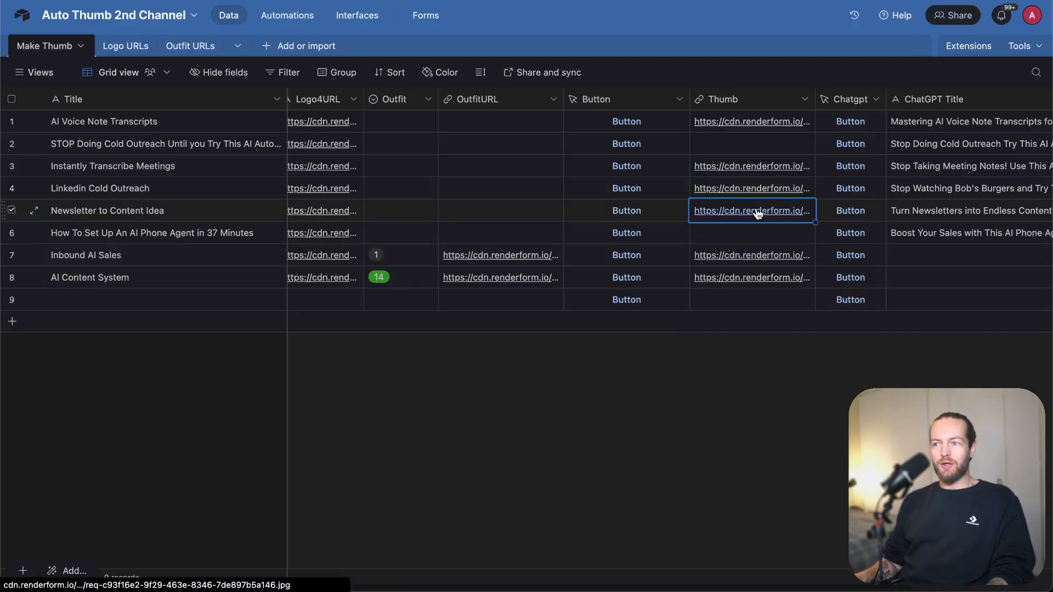
left_click(760, 214)
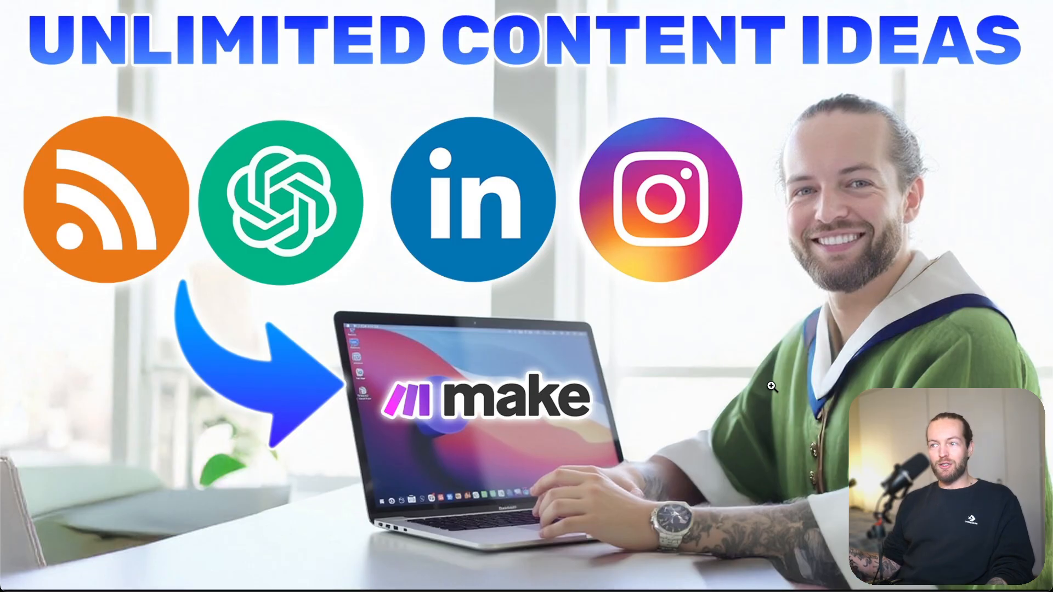
key("super+w")
left_click(735, 189)
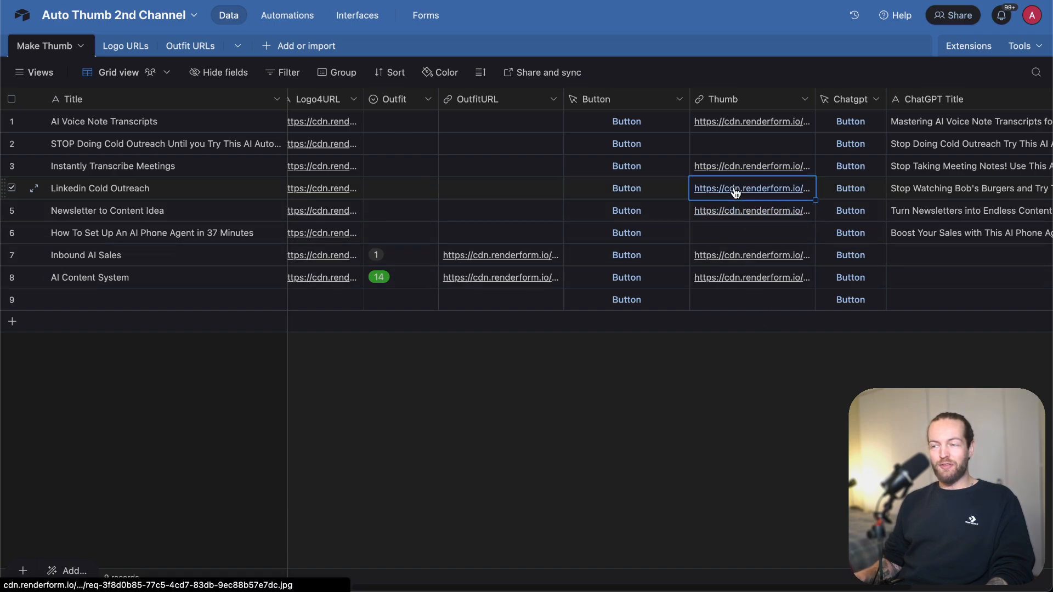
left_click(758, 190)
key("super+w")
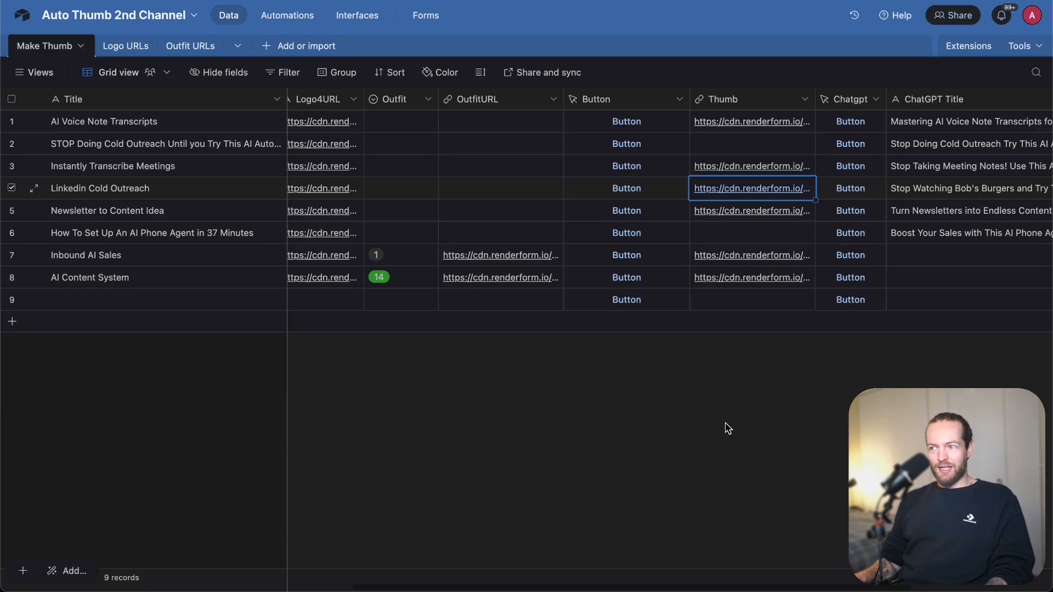
- Switch to the AI Mate Automation community page and review the Make blueprint and Airtable base links under the AI Content System image
scroll(607, 407, "left", 12)
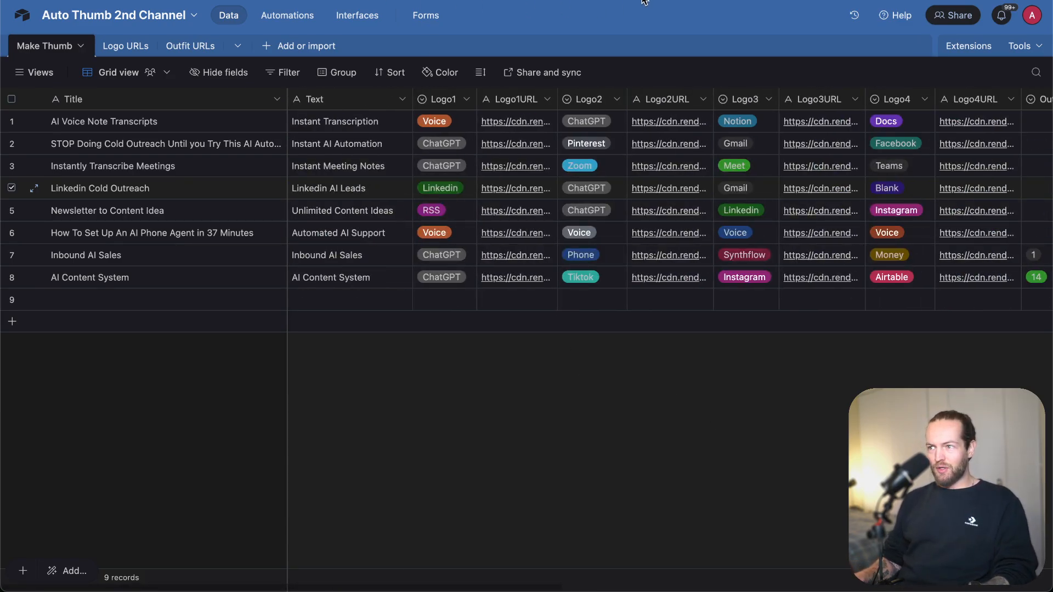
left_click(708, 1)
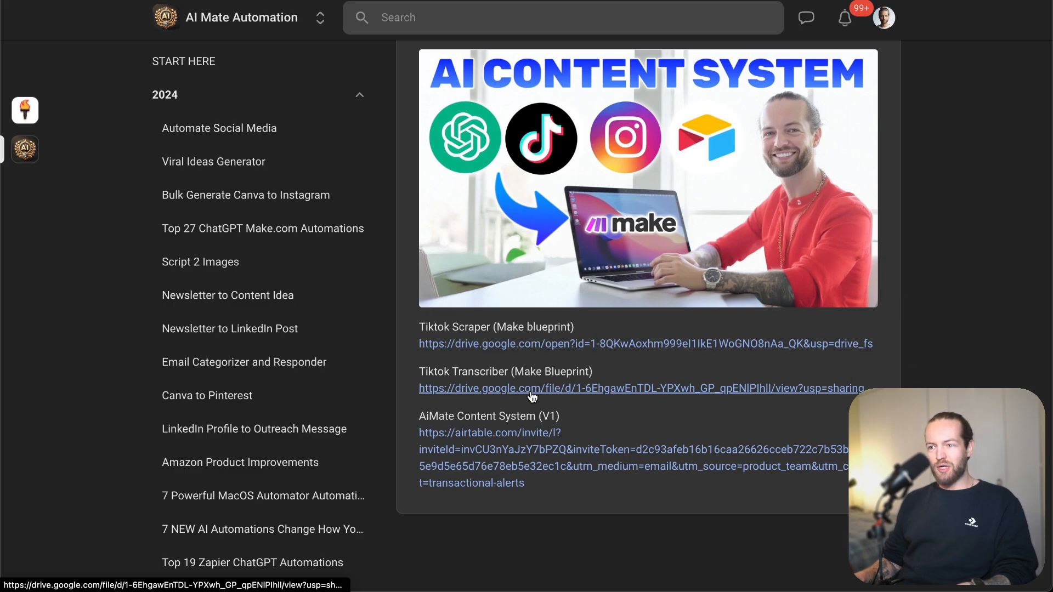
scroll(533, 396, "down", 2)
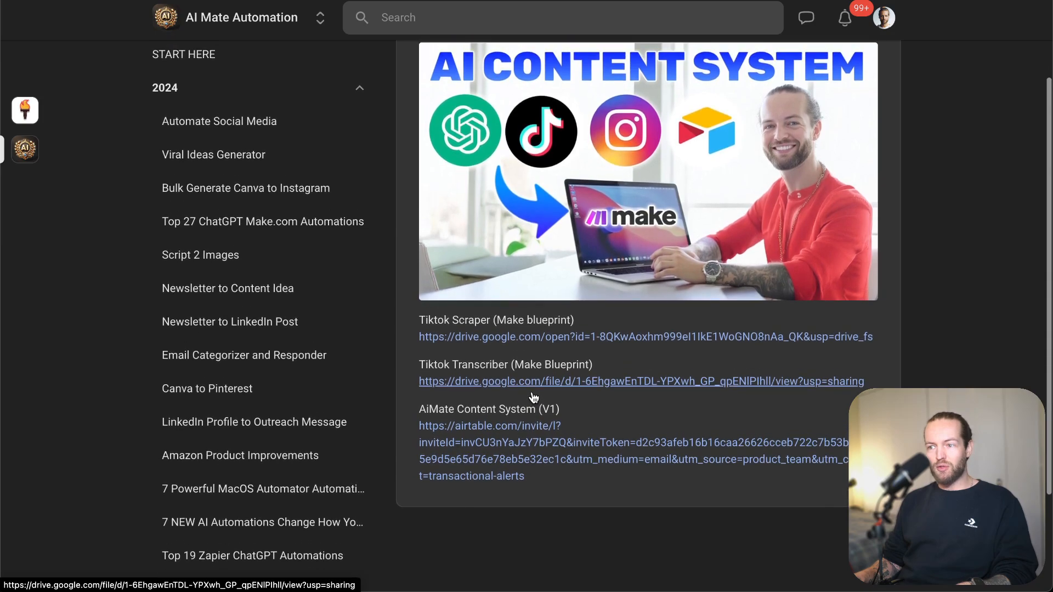
scroll(534, 396, "down", 1)
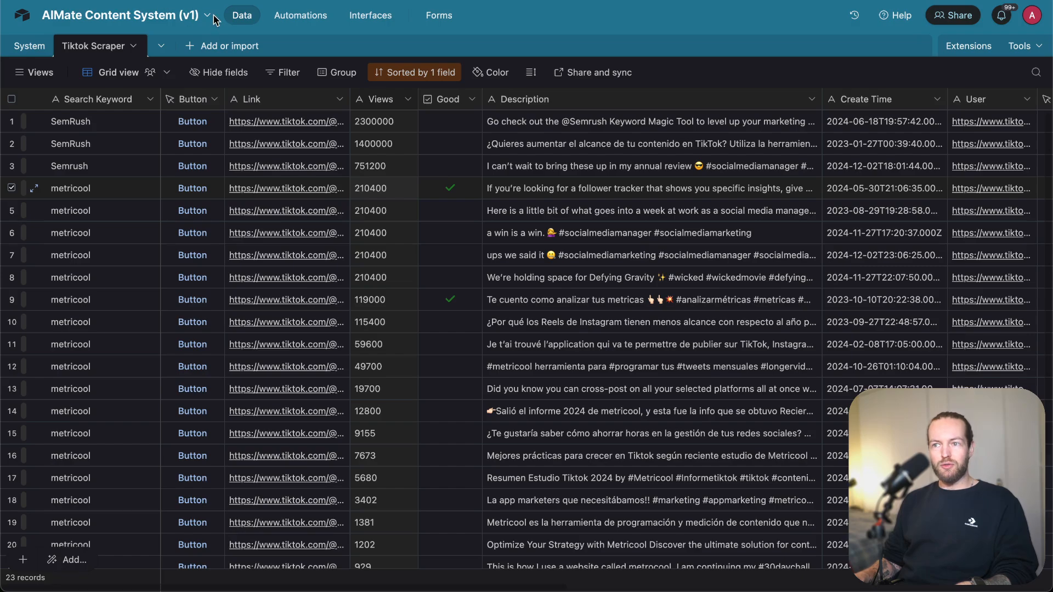
- Return to the AIMate Content System (v1) base, open its base details and extra options to find Duplicate base, and dismiss the options
left_click(208, 17)
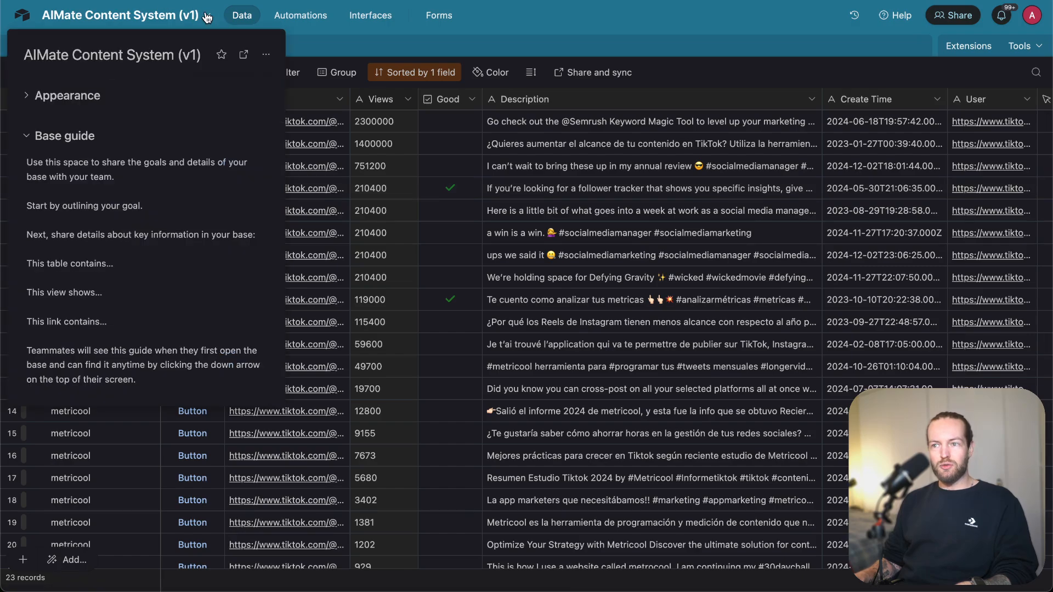
left_click(27, 141)
left_click(27, 142)
left_click(267, 55)
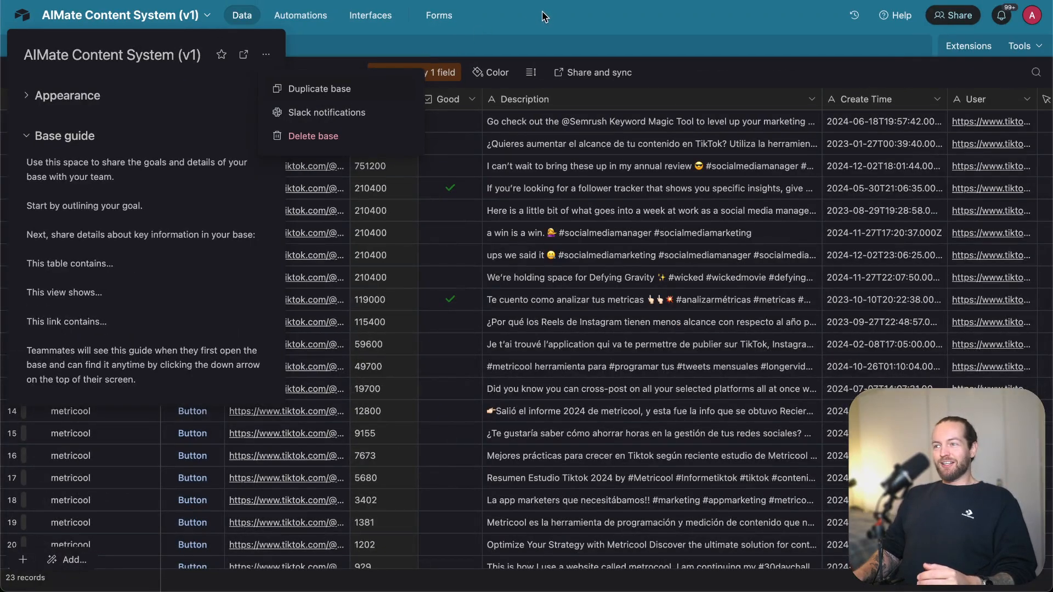
left_click(541, 14)
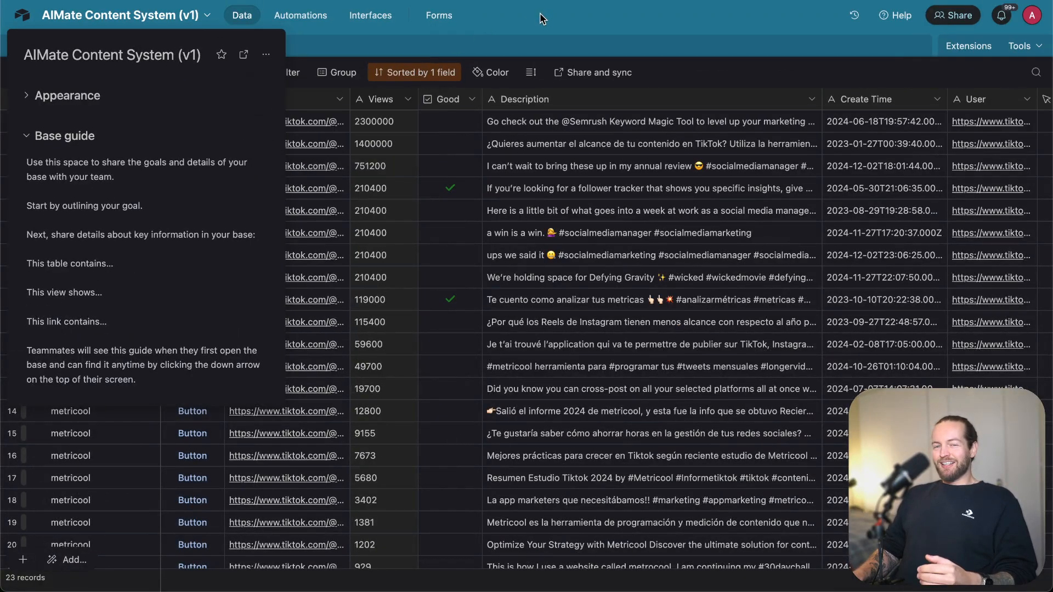